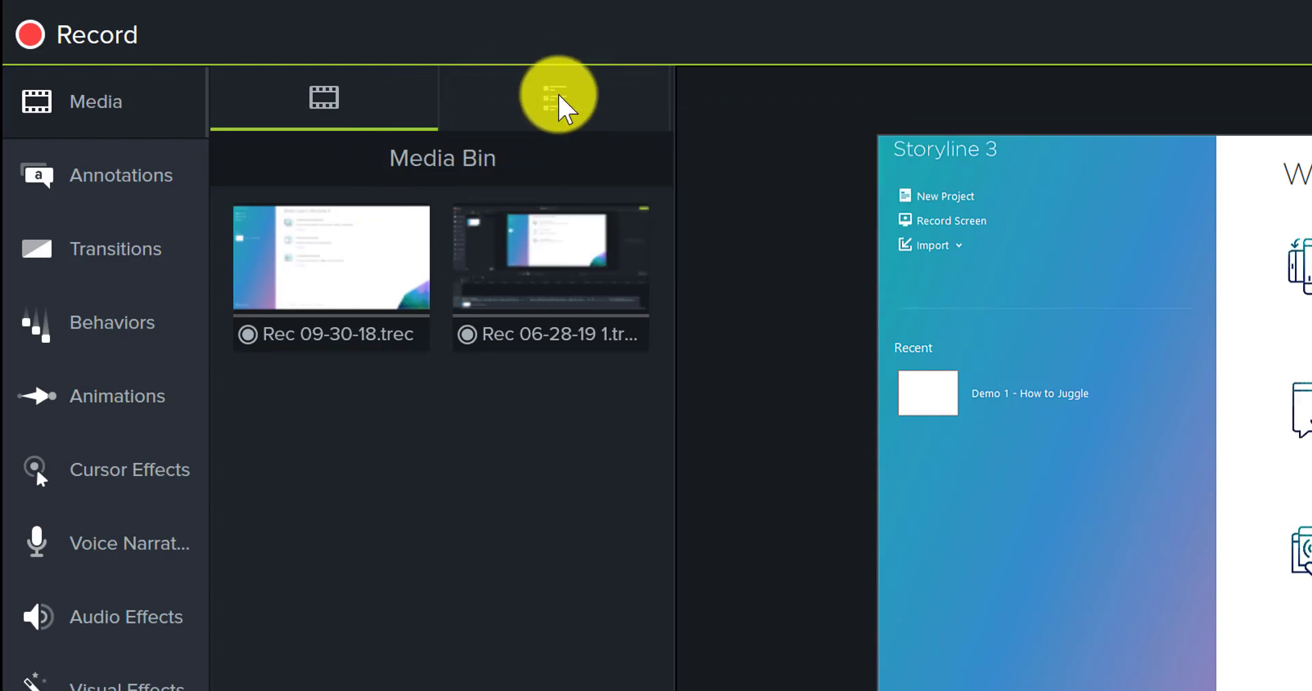
# Step: Browse the Library's Motion Graphics - Intro Clips, Motion Graphics - Lower Thirds and Music Tracks folders
pyautogui.click(559, 106)
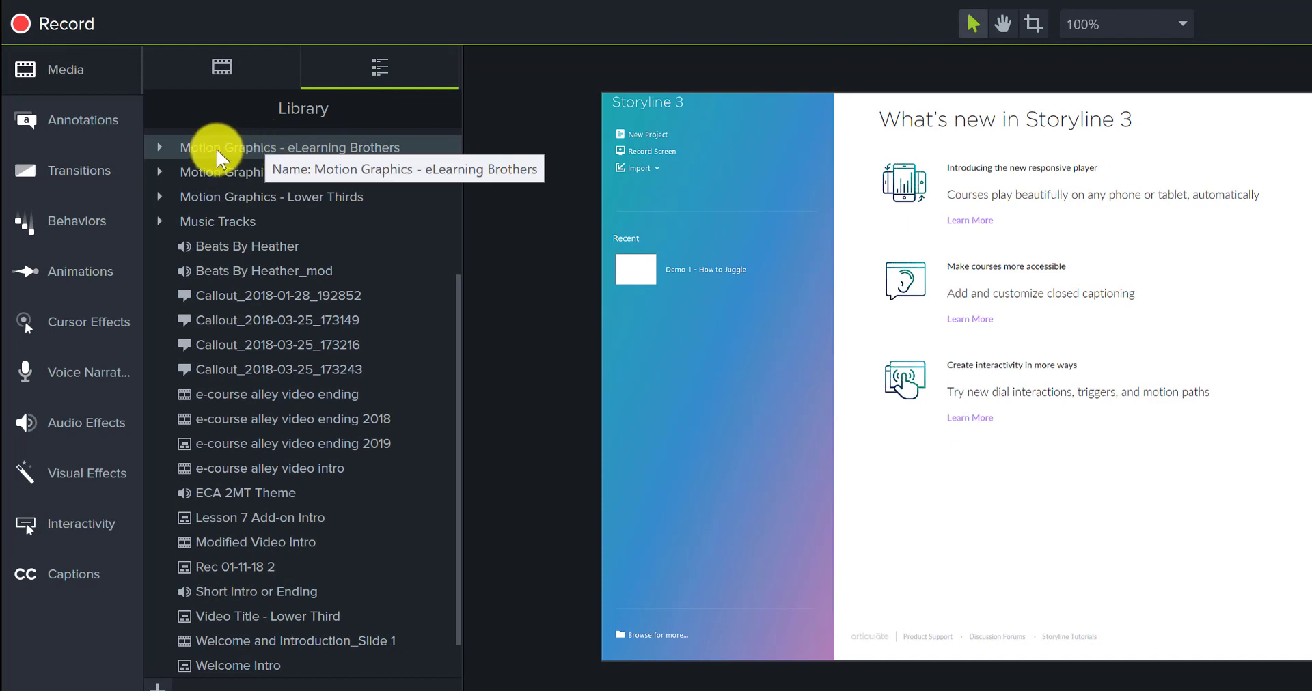
pyautogui.click(160, 172)
pyautogui.click(160, 172)
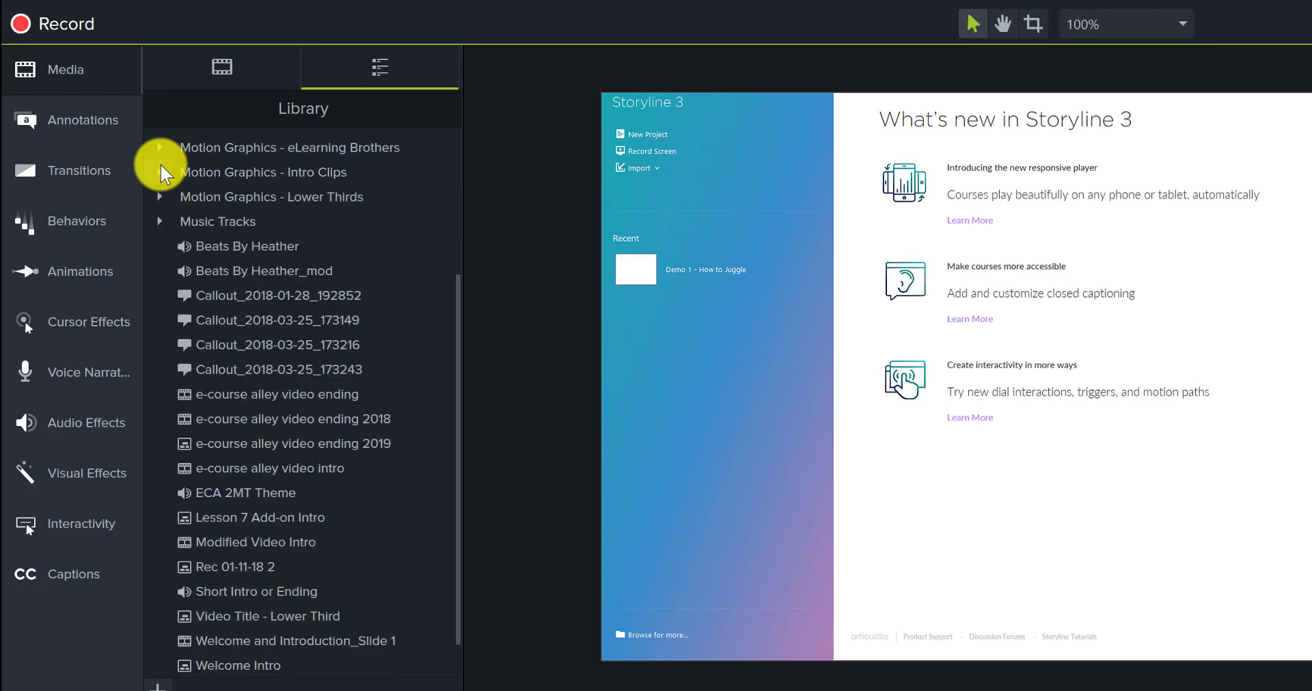
pyautogui.click(166, 198)
pyautogui.click(165, 197)
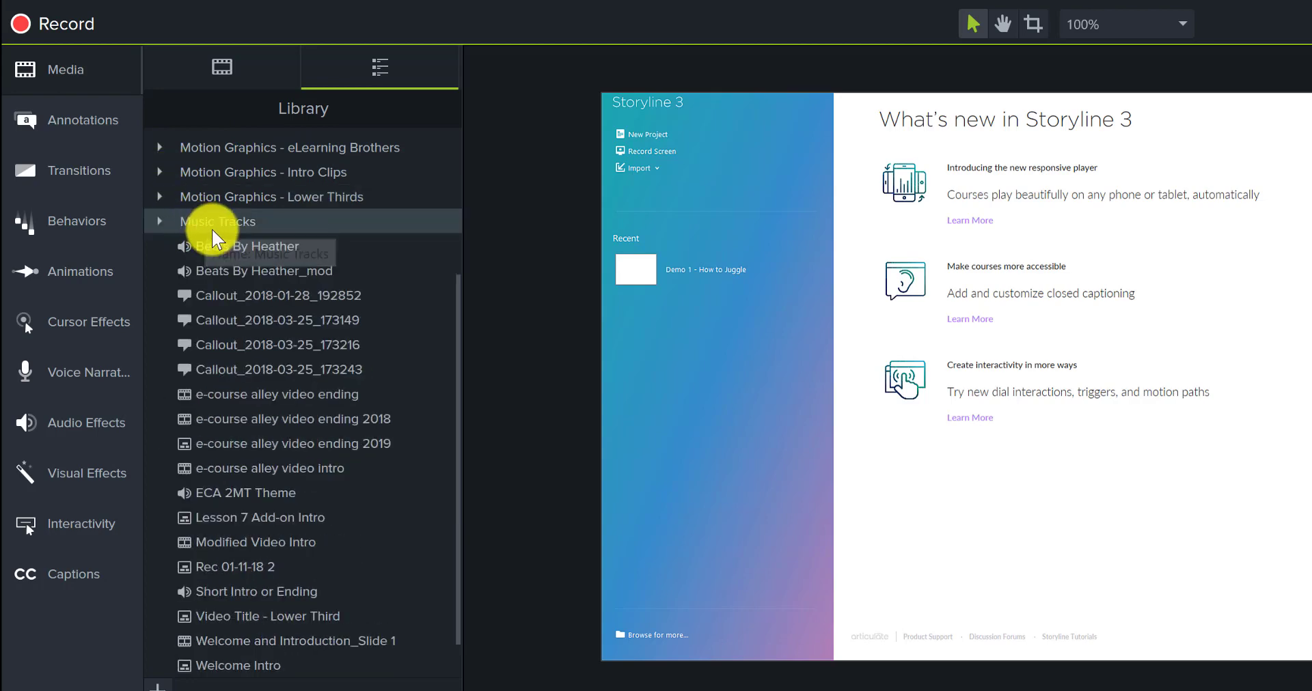
pyautogui.click(161, 223)
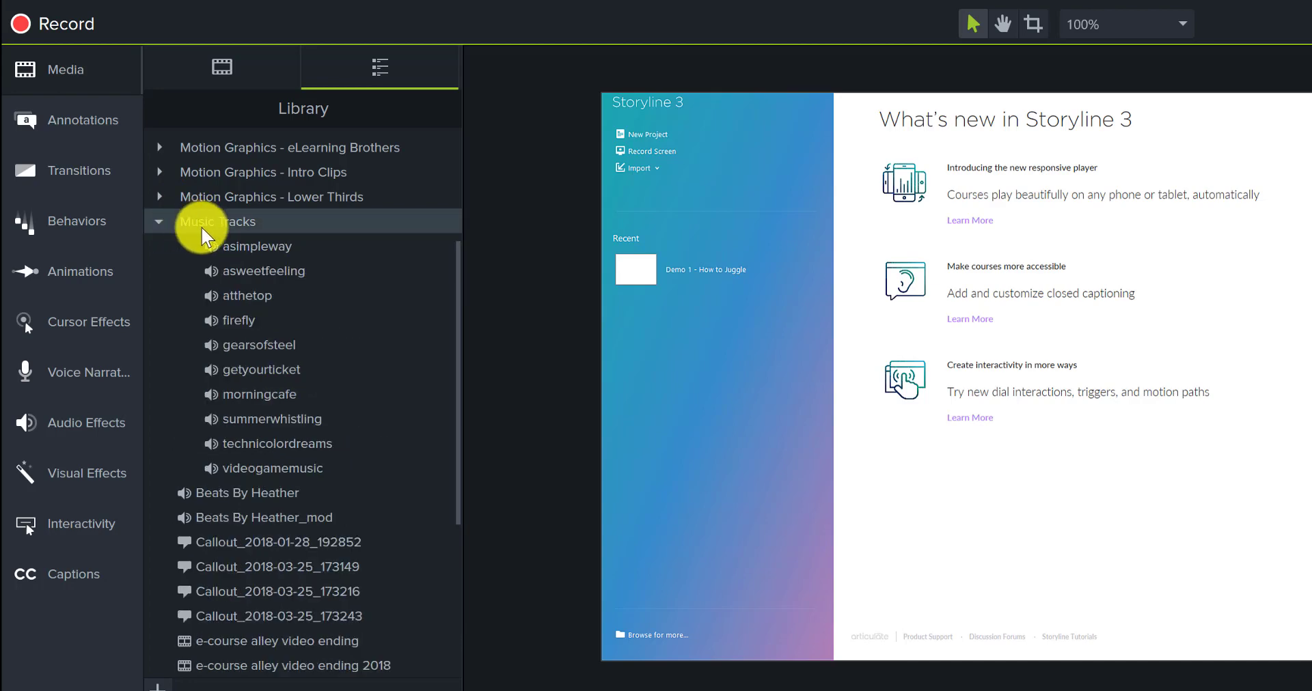
pyautogui.click(156, 220)
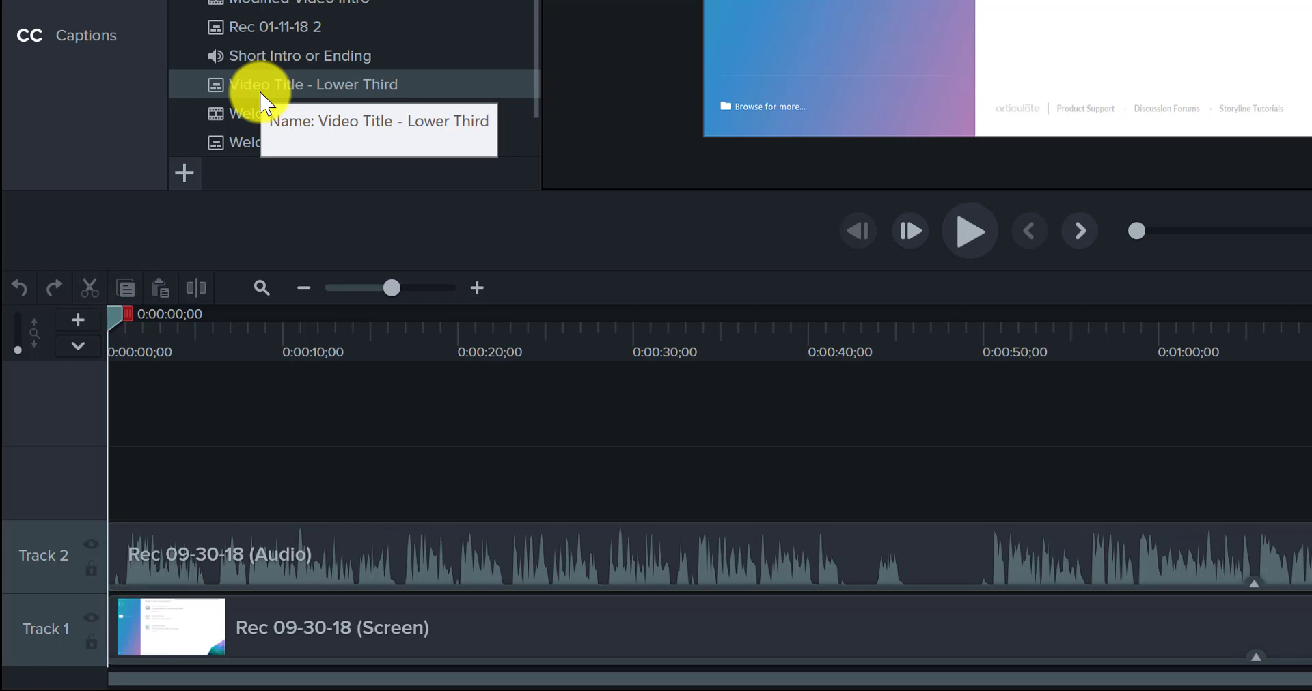
# Step: Place Video Title - Lower Third on Track 3 and the Short Intro or Ending audio on Track 4, both at the timeline start
pyautogui.moveTo(261, 93); pyautogui.dragTo(102, 472)
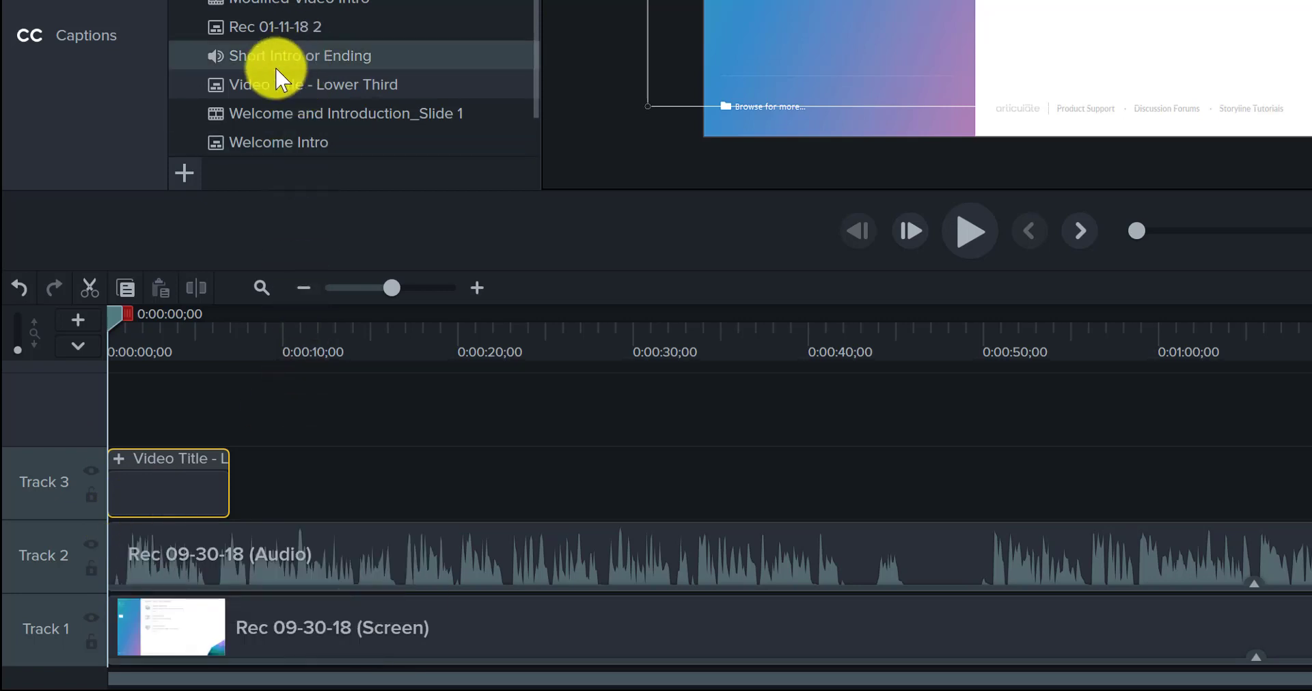
pyautogui.moveTo(272, 59); pyautogui.dragTo(99, 406)
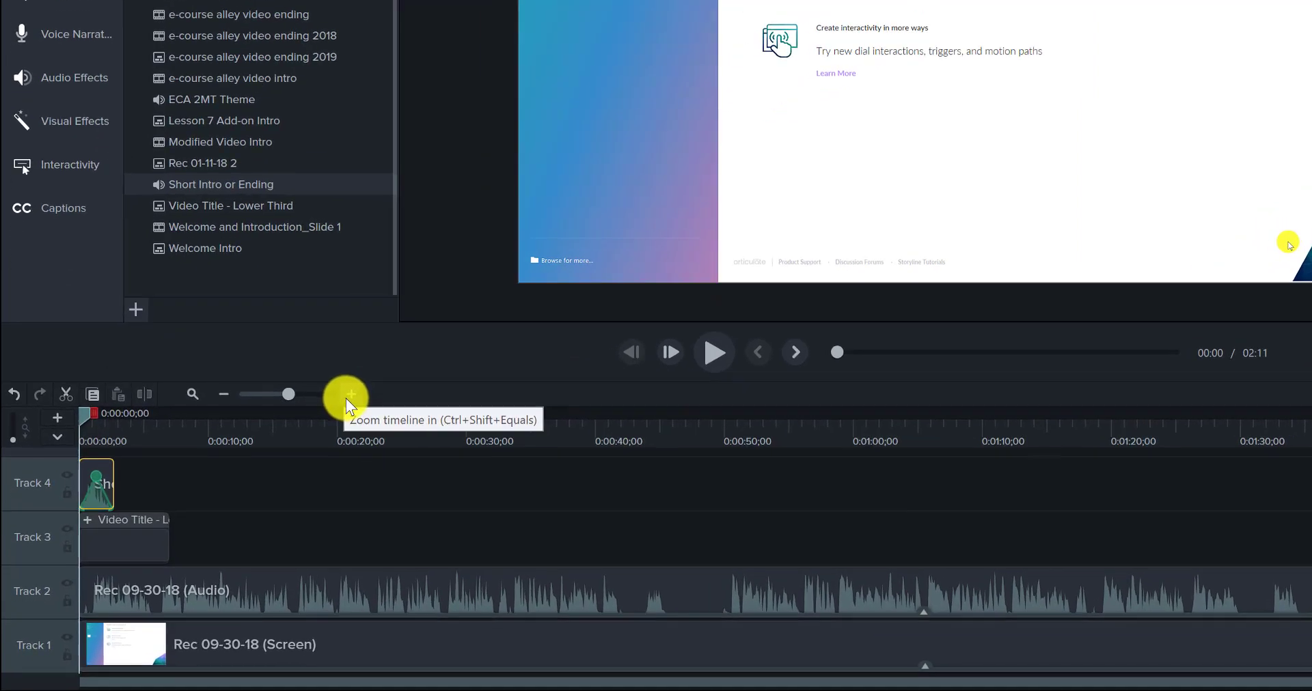
# Step: Expand the Video Title - Lower Third group and inspect its Text layer on the canvas at 0:00:01;05
pyautogui.click(349, 396)
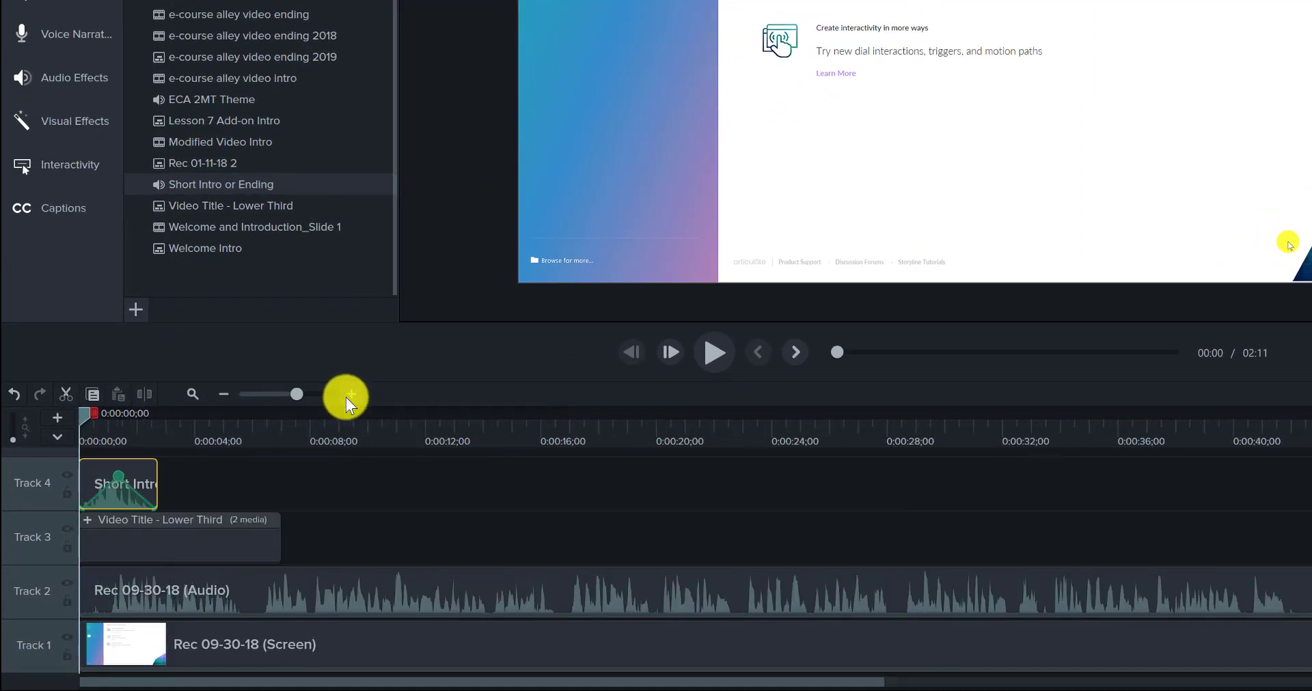
pyautogui.click(349, 396)
pyautogui.click(350, 395)
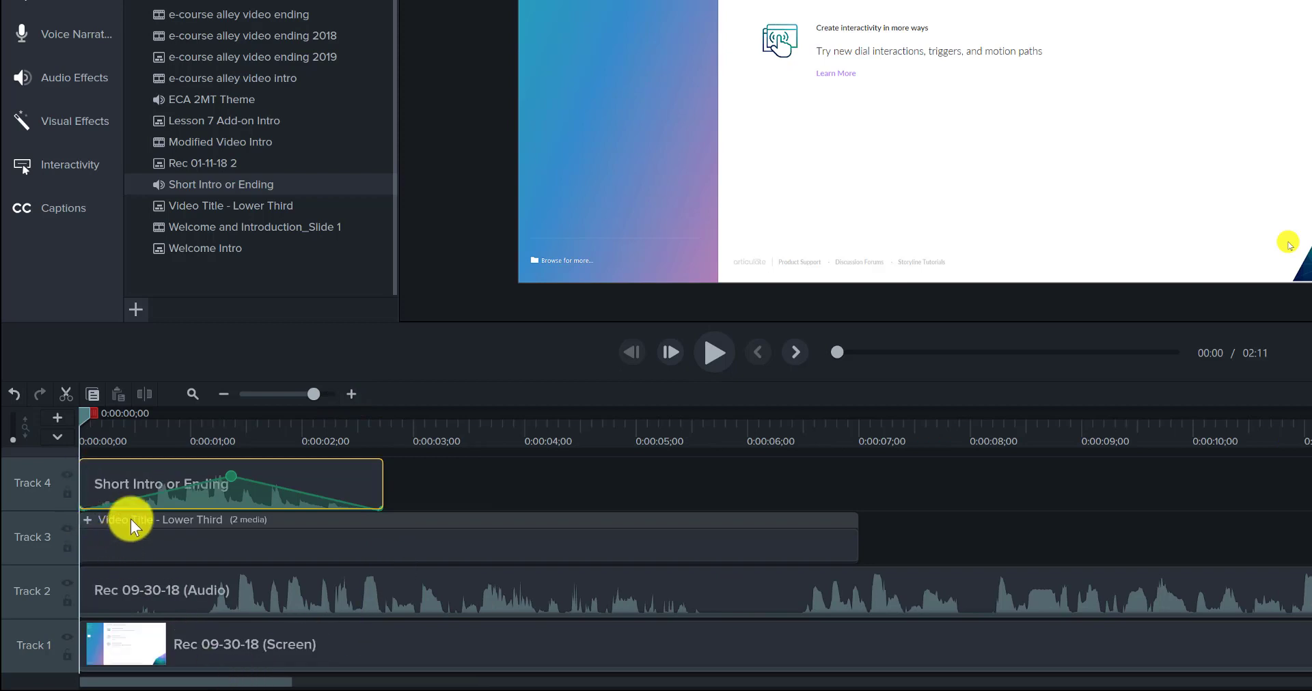
pyautogui.click(148, 526)
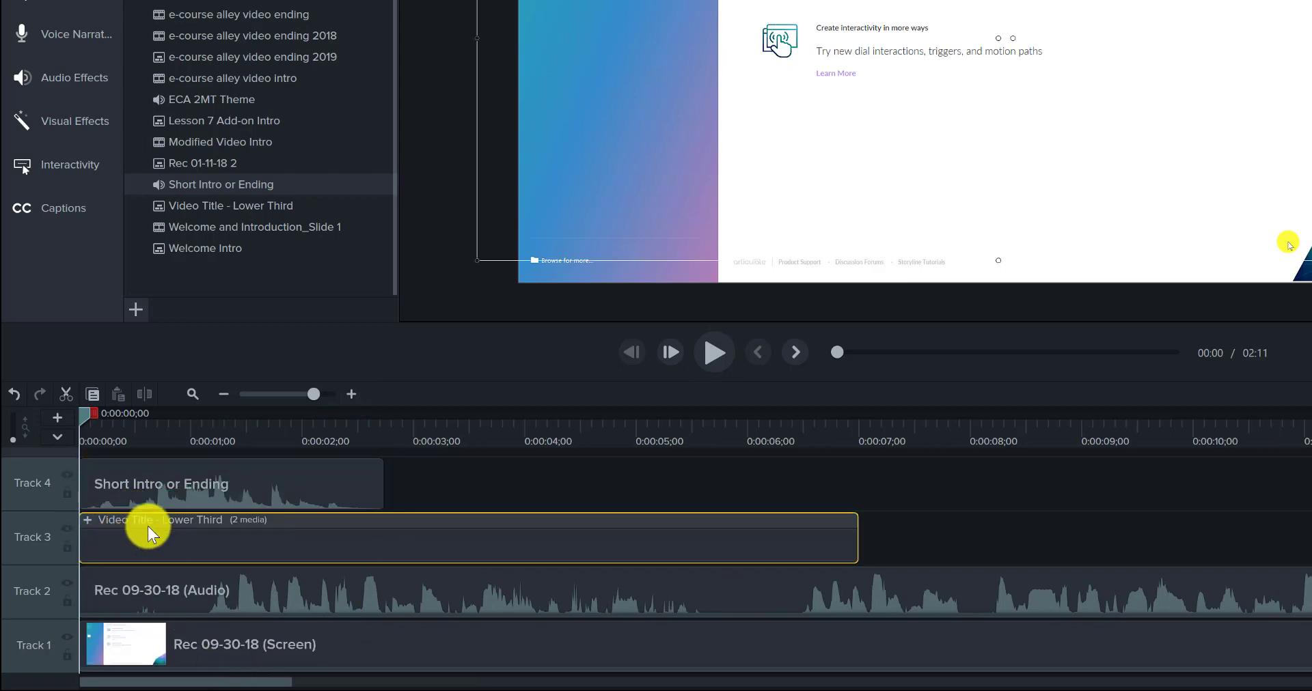
pyautogui.click(85, 520)
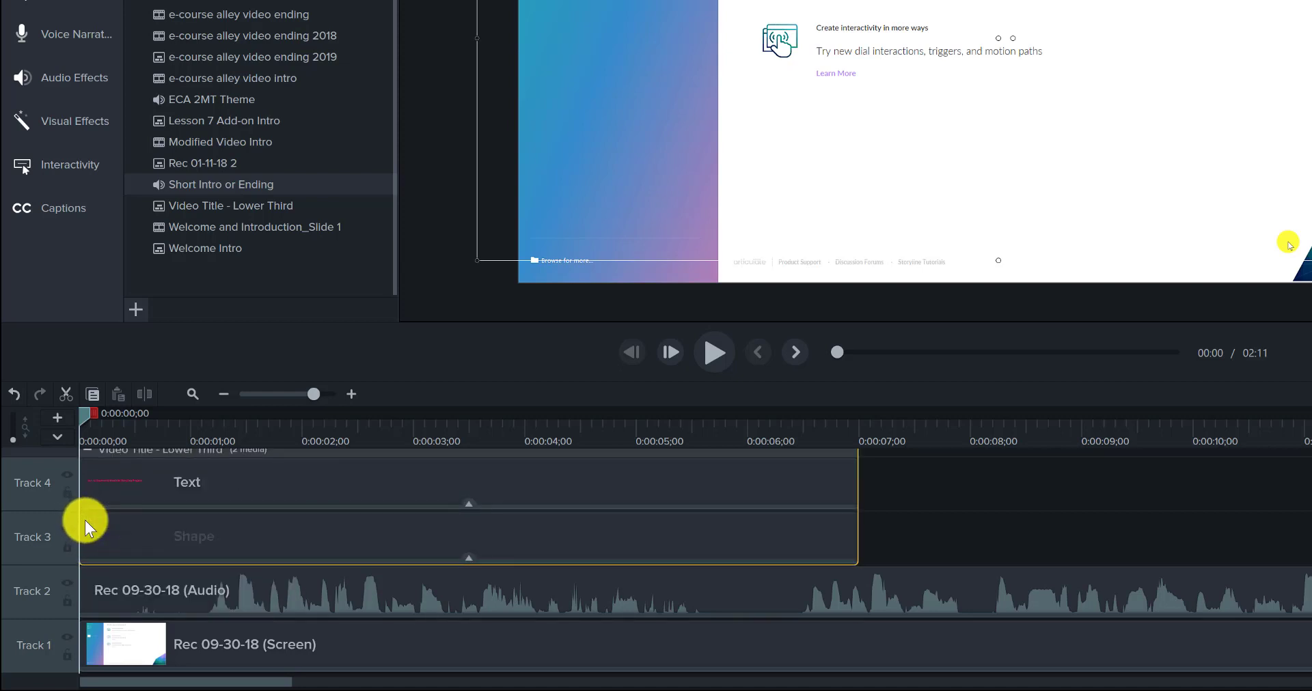
pyautogui.scroll(1, 361, 526)
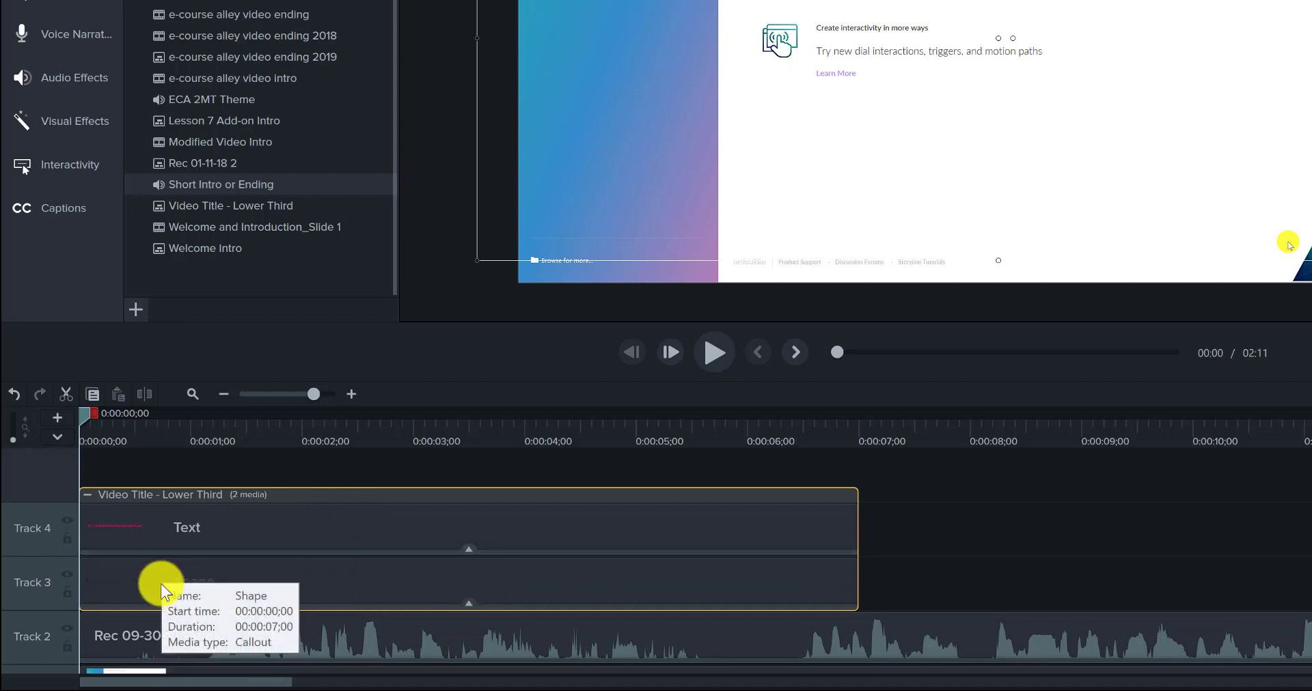
pyautogui.click(155, 530)
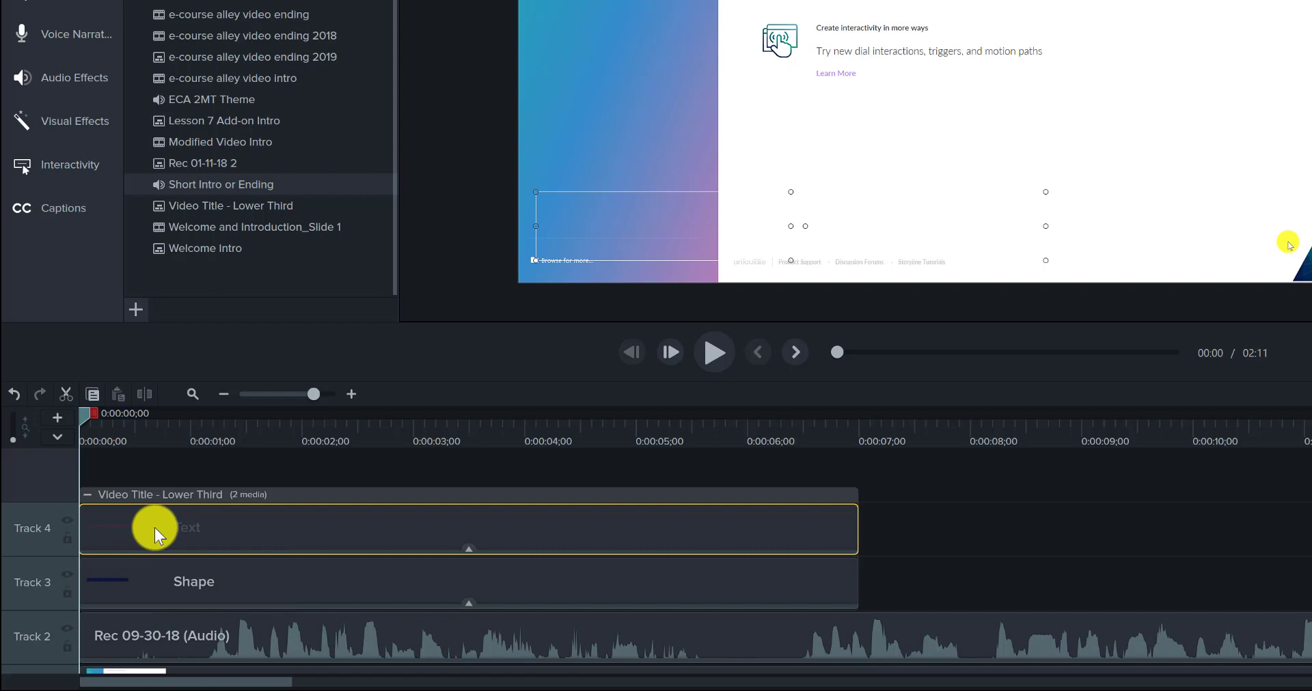
pyautogui.click(209, 441)
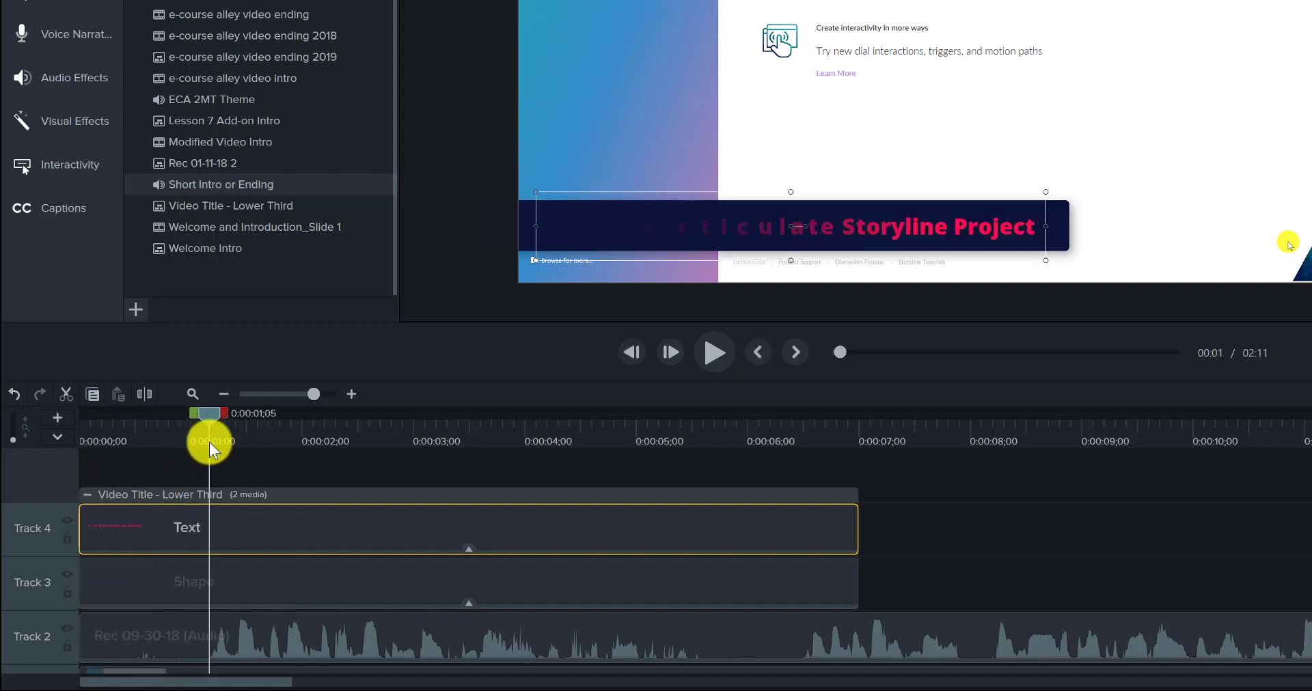
pyautogui.click(291, 469)
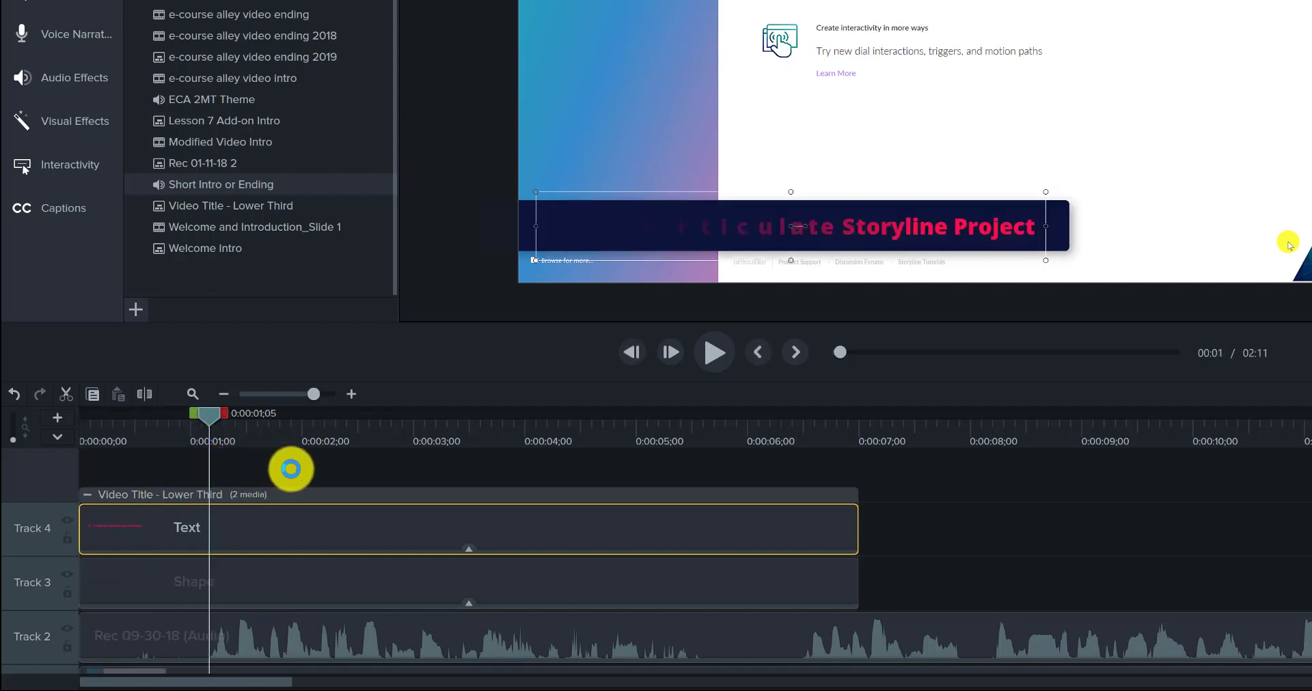
# Step: Move the playhead to 0:00:02;04 and open the lower-third title text for editing on the canvas
pyautogui.click(315, 437)
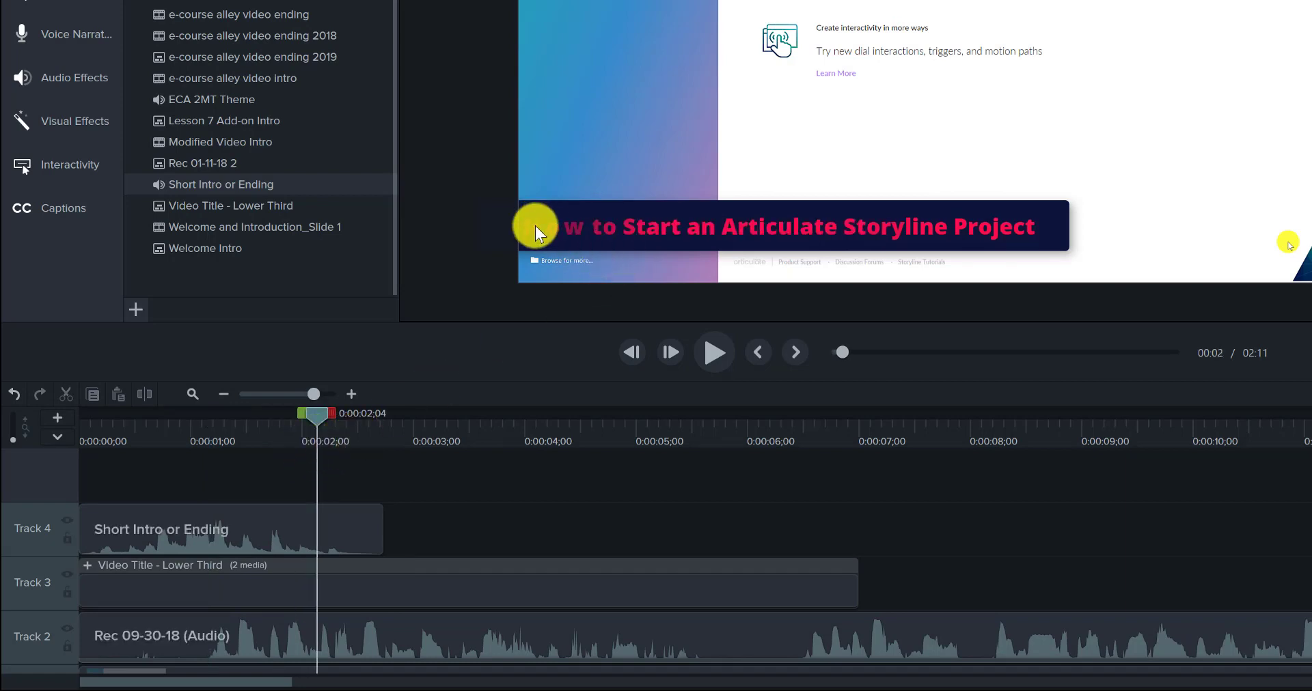
pyautogui.click(986, 231)
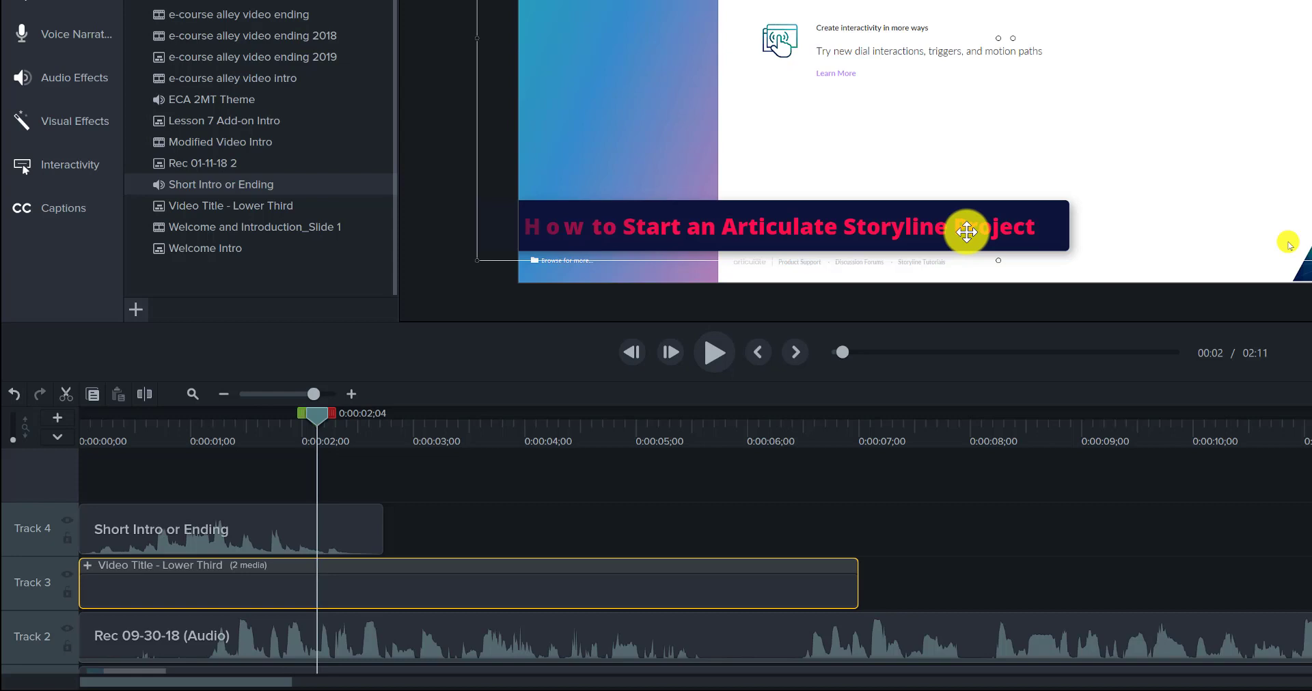
pyautogui.doubleClick(967, 232)
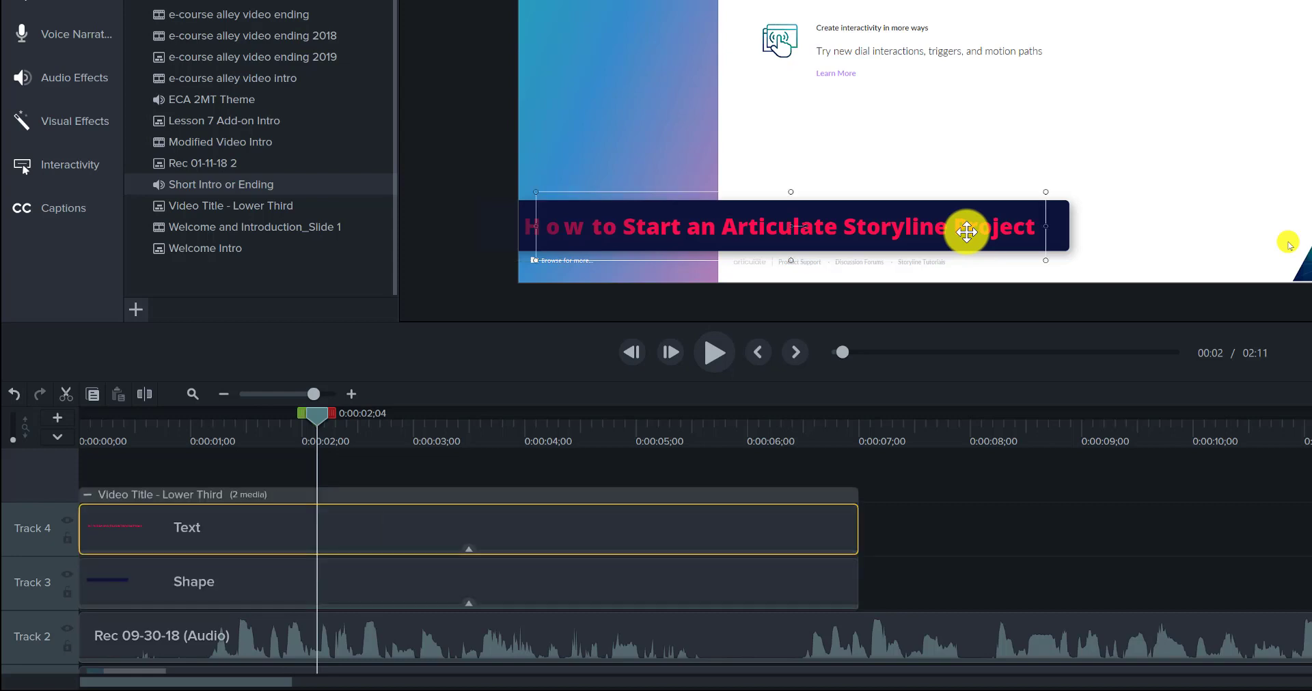
pyautogui.doubleClick(912, 230)
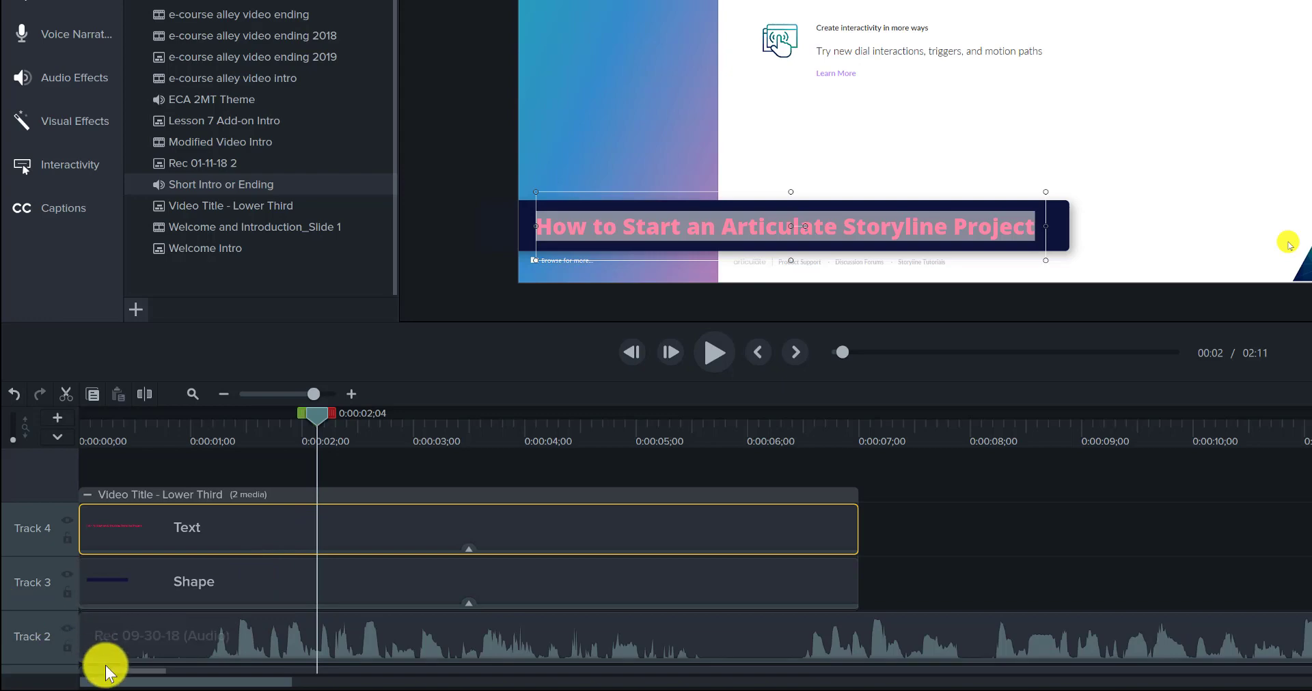
# Step: Apply the Fade through black transition to the start of the Rec 09-30-18 (Screen) clip on Track 1
pyautogui.click(99, 645)
pyautogui.scroll(-1, 99, 645)
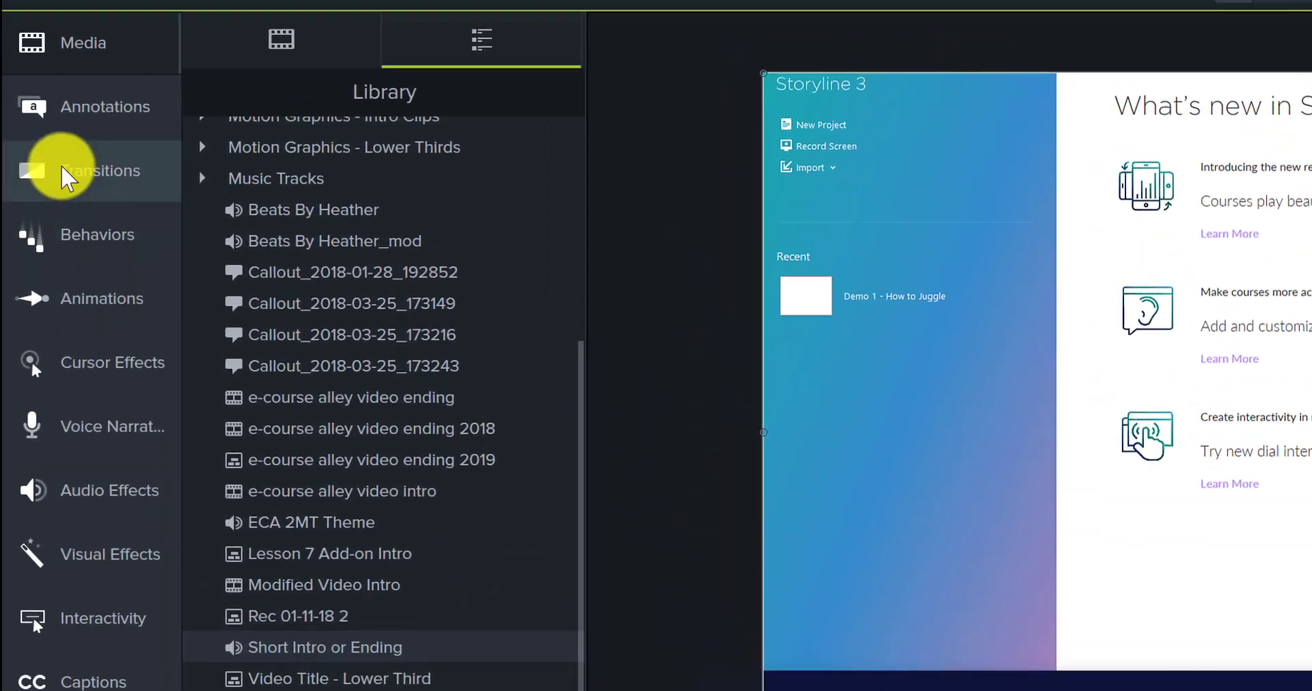
pyautogui.click(68, 226)
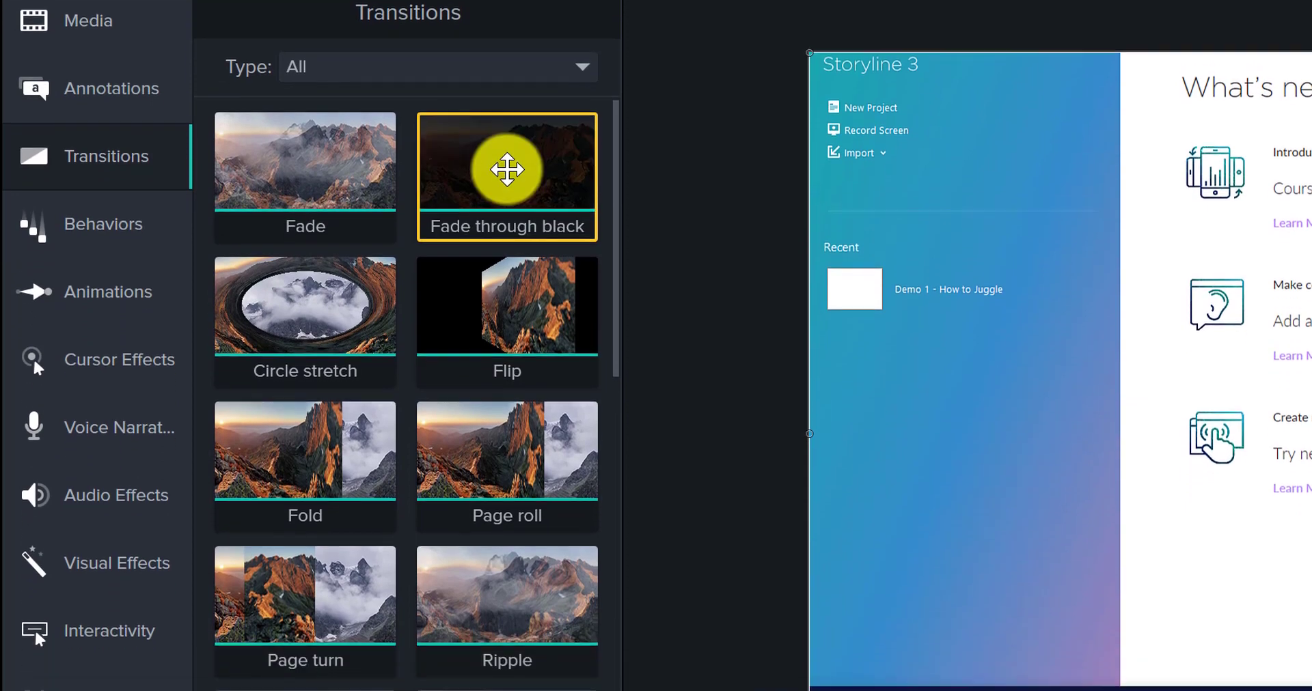
pyautogui.moveTo(507, 169); pyautogui.dragTo(169, 643)
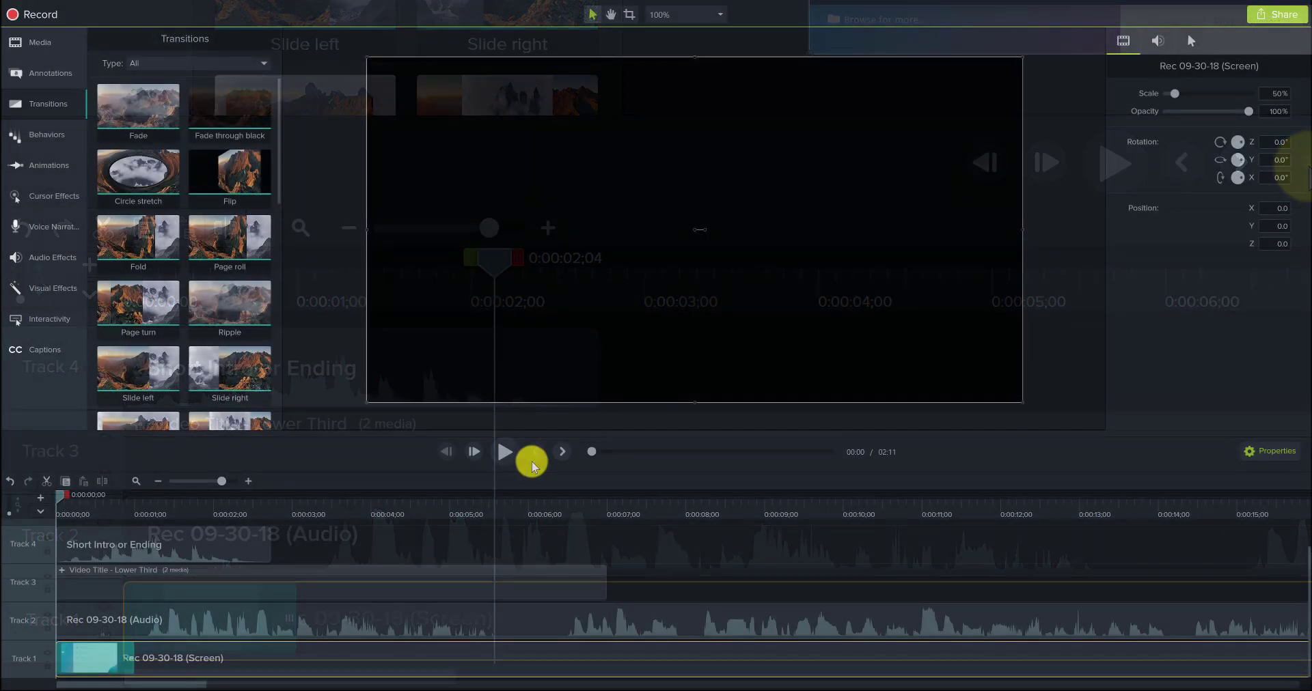
# Step: Preview the opening from the timeline start, replay it from the beginning, and stop playback at 0:00:30;01
pyautogui.click(496, 455)
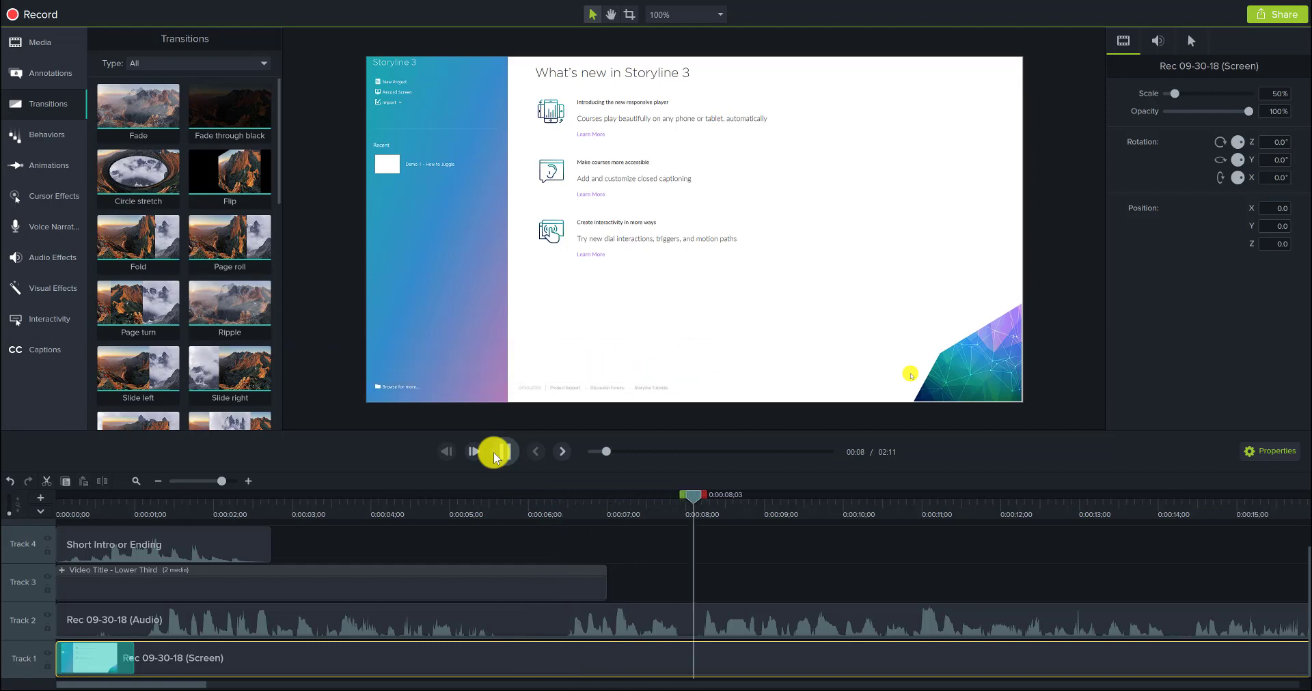
pyautogui.click(493, 452)
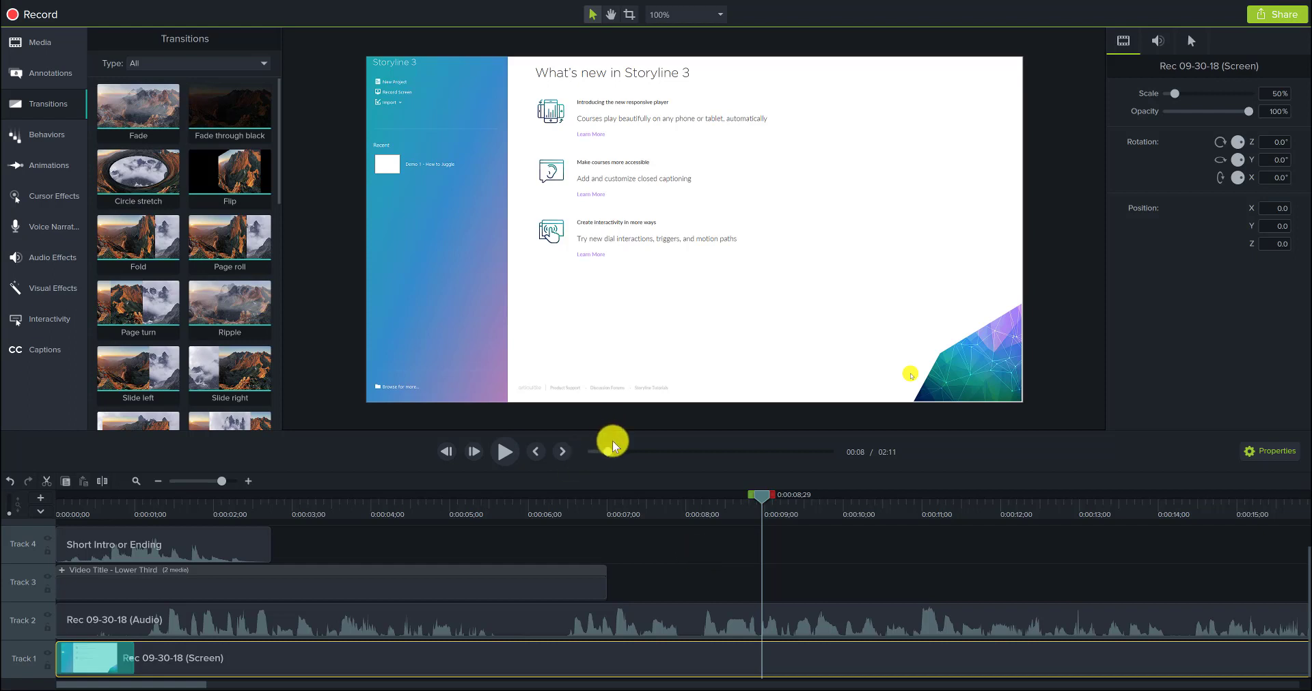
pyautogui.moveTo(600, 453); pyautogui.dragTo(581, 454)
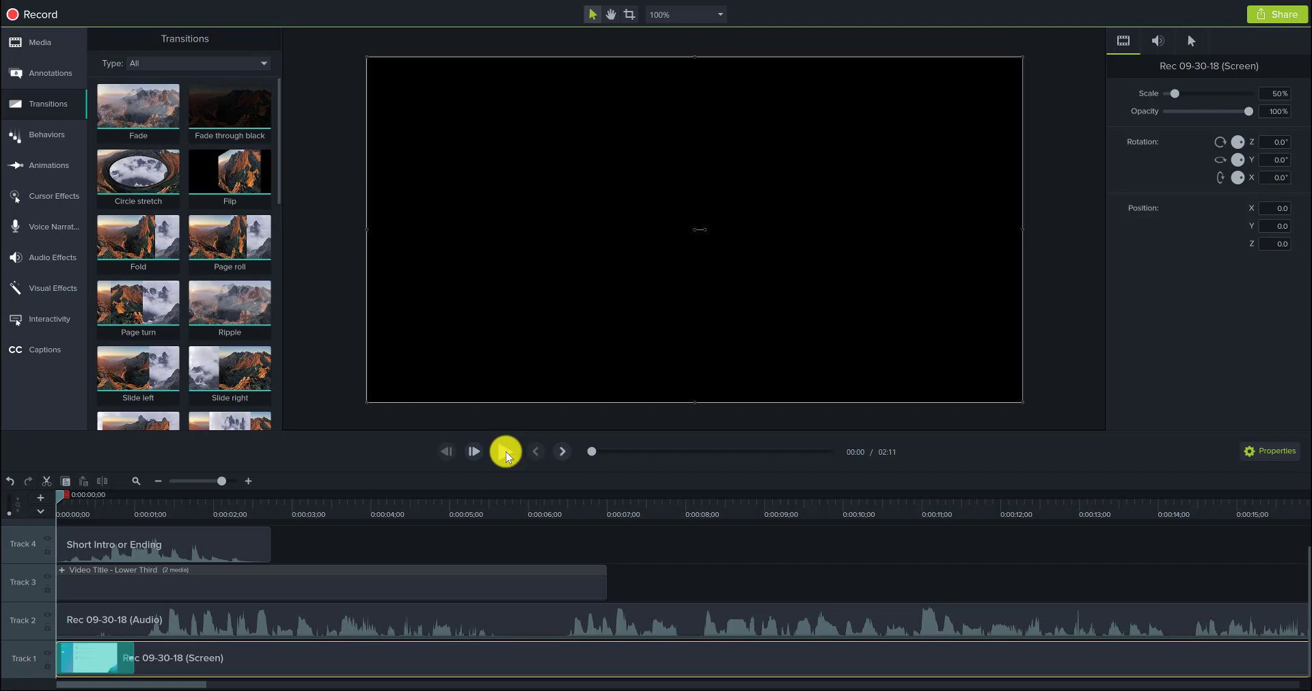
pyautogui.click(506, 452)
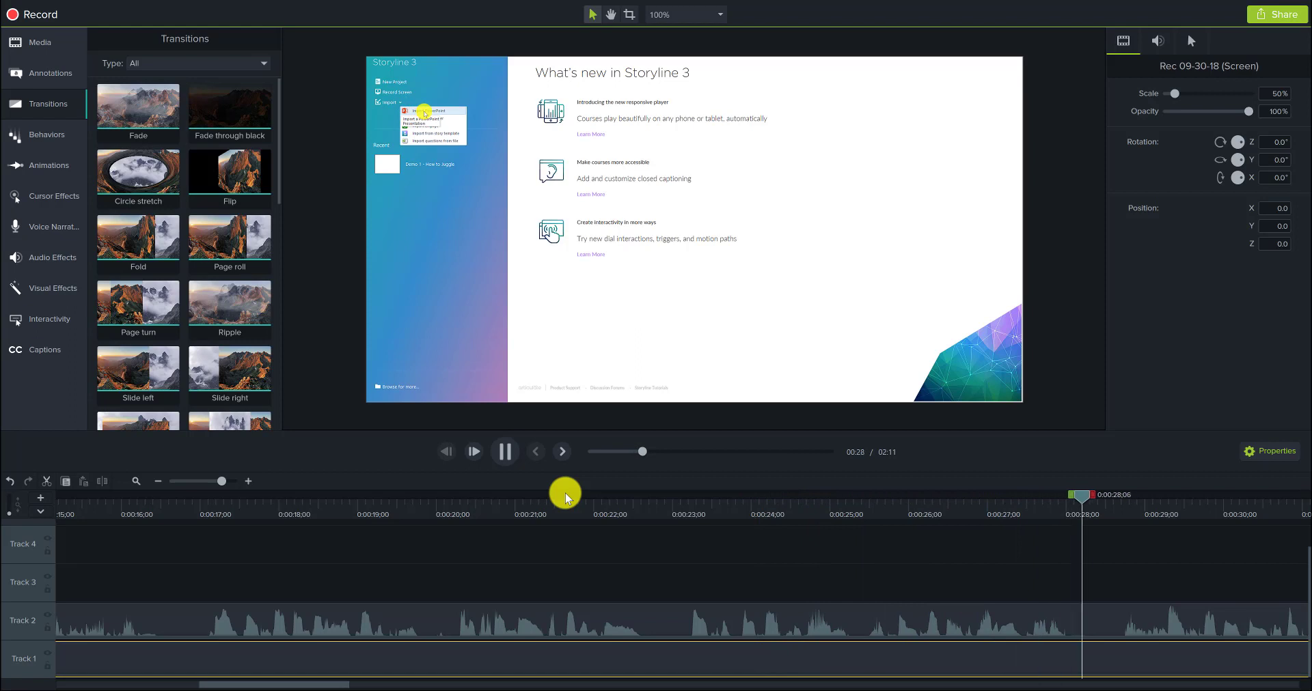
pyautogui.press('space')
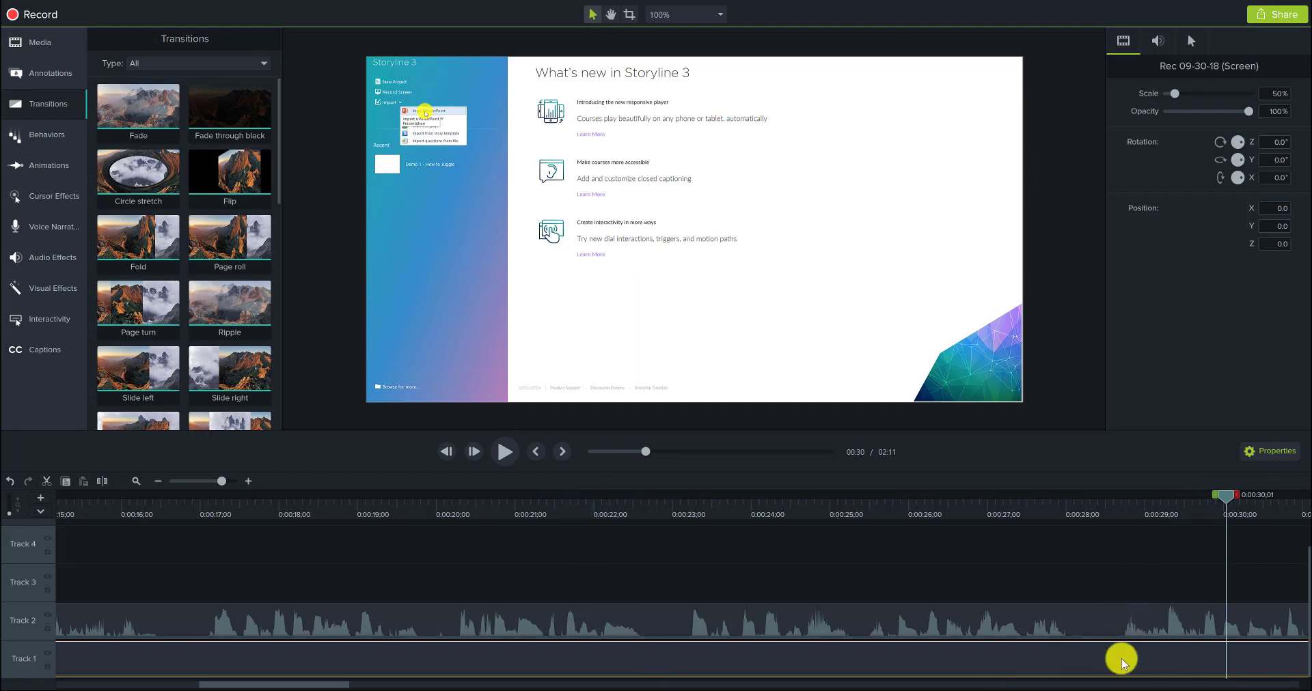
# Step: Split the Rec 09-30-18 audio and screen clips together at 0:00:28;19, in the pause between spoken phrases
pyautogui.click(1102, 512)
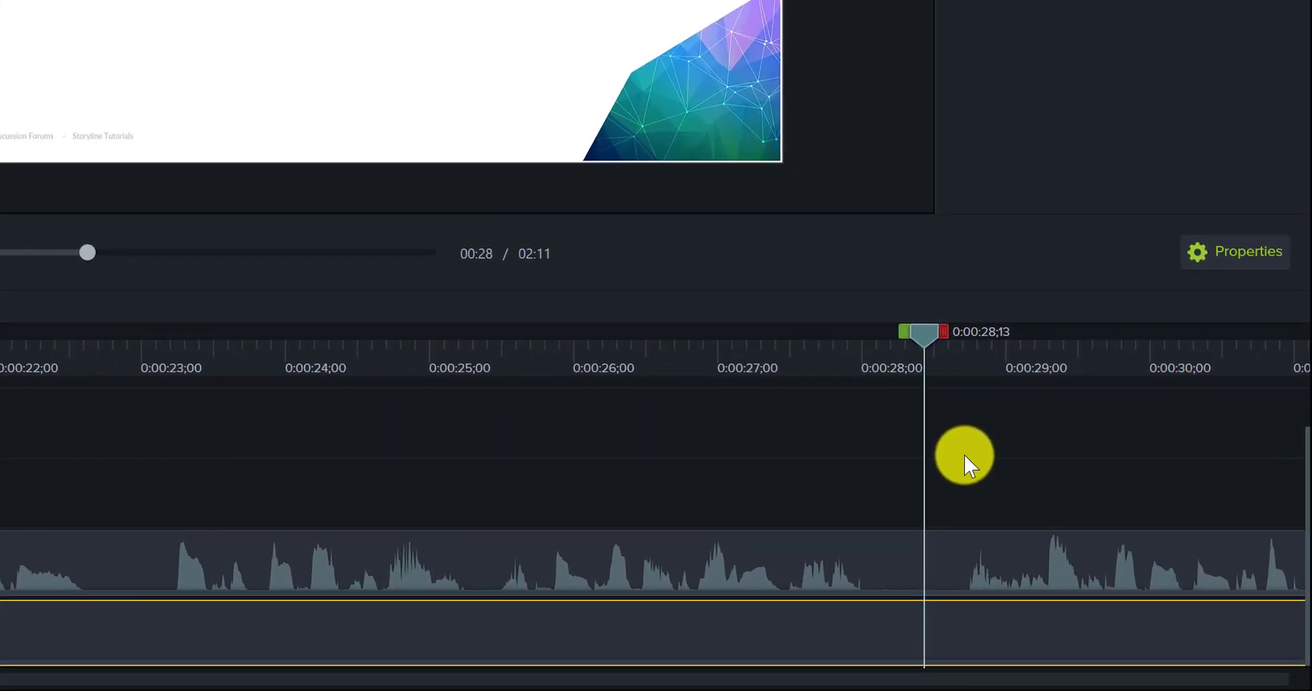
pyautogui.click(1122, 563)
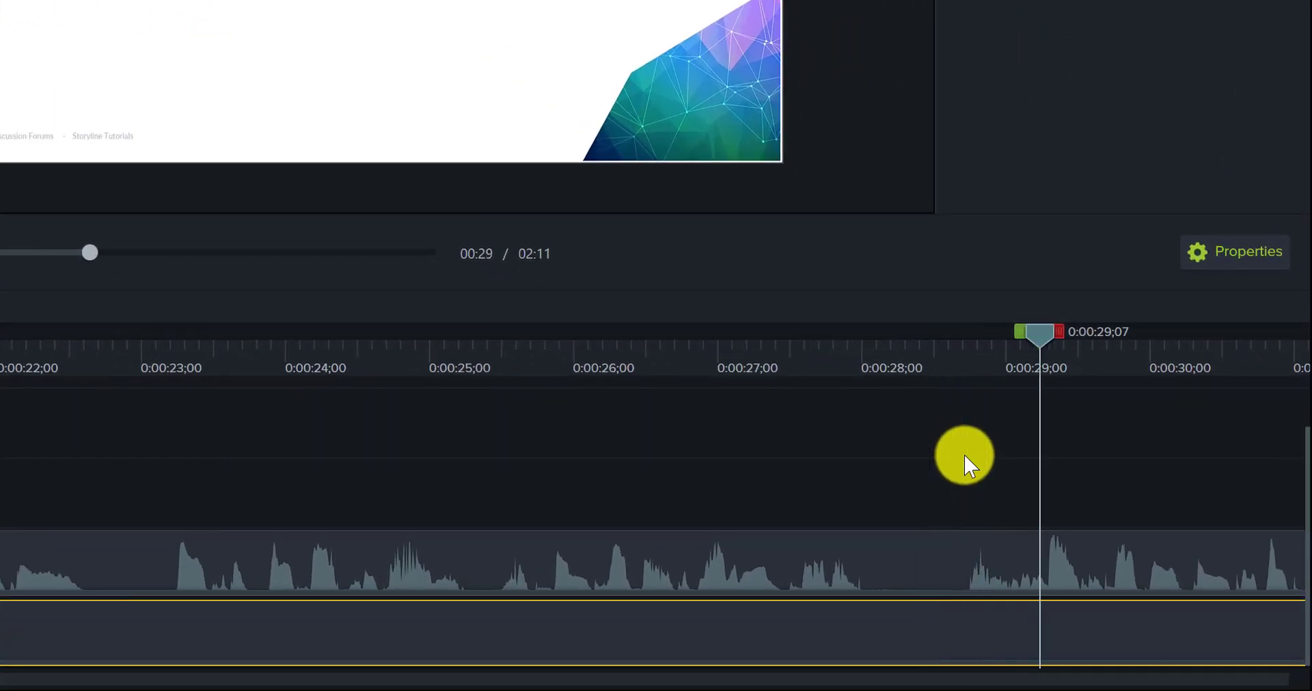
pyautogui.click(943, 366)
pyautogui.moveTo(943, 333); pyautogui.dragTo(1008, 347)
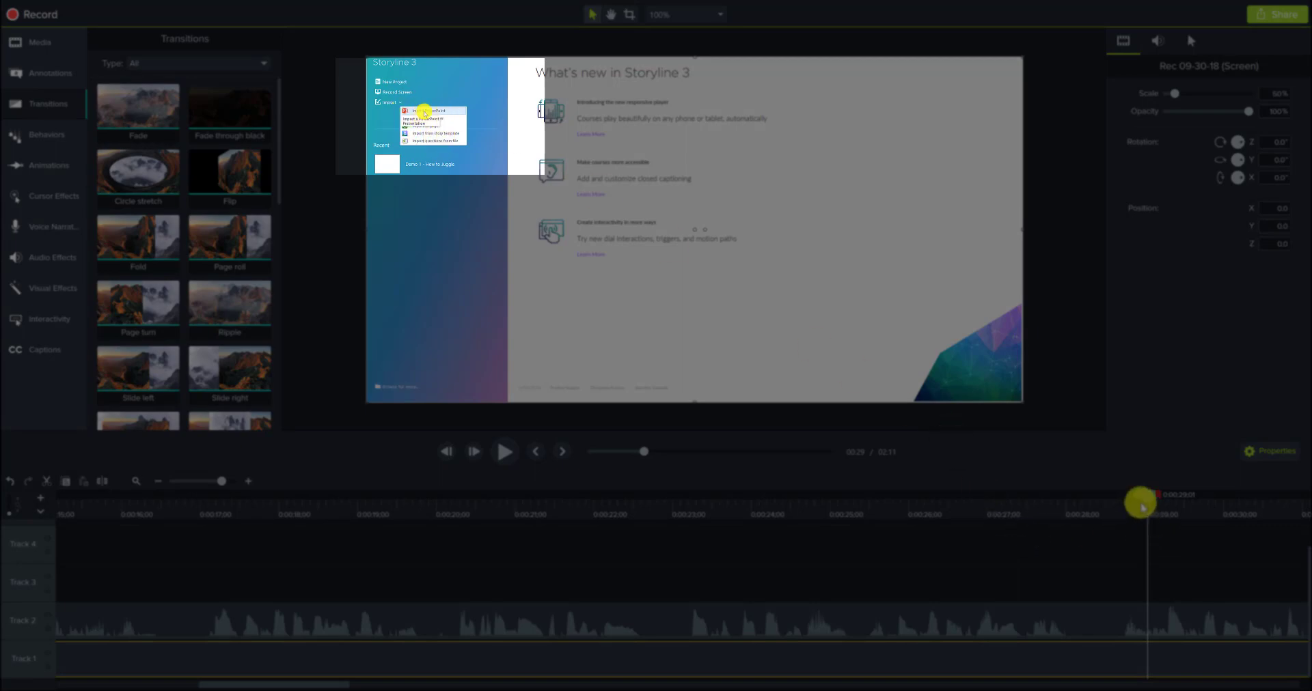
pyautogui.moveTo(1150, 502); pyautogui.dragTo(1118, 517)
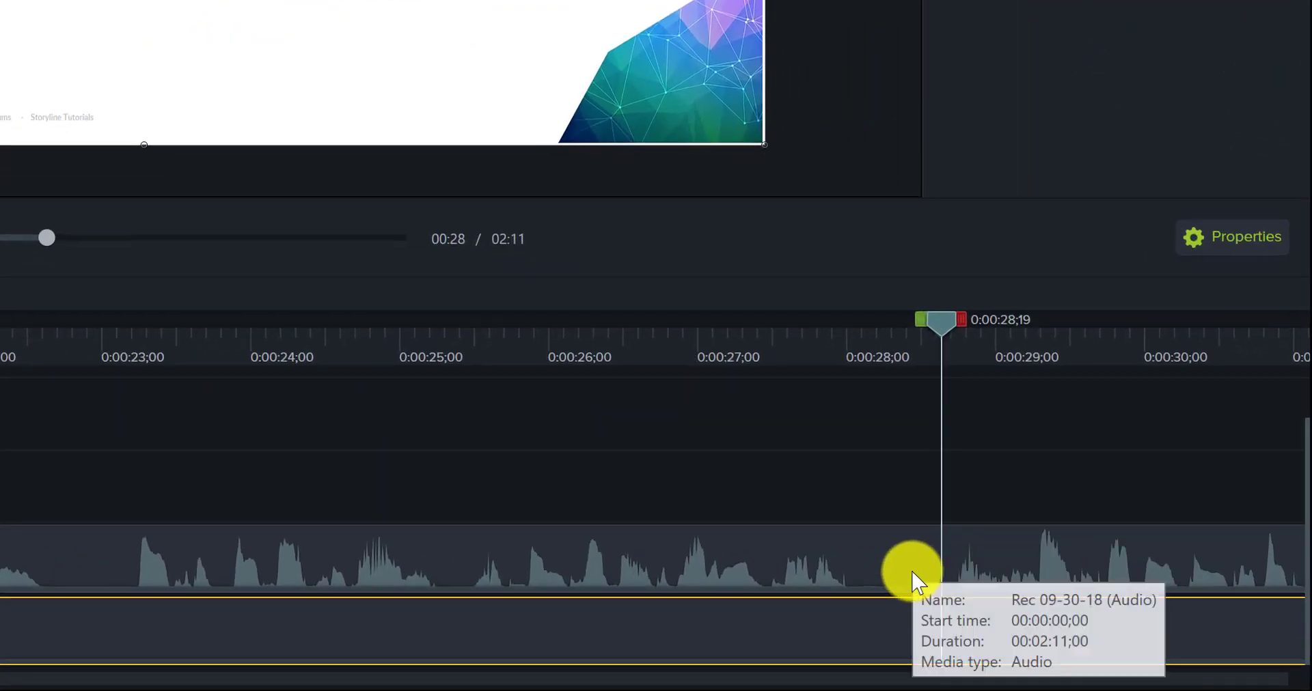
pyautogui.click(908, 568)
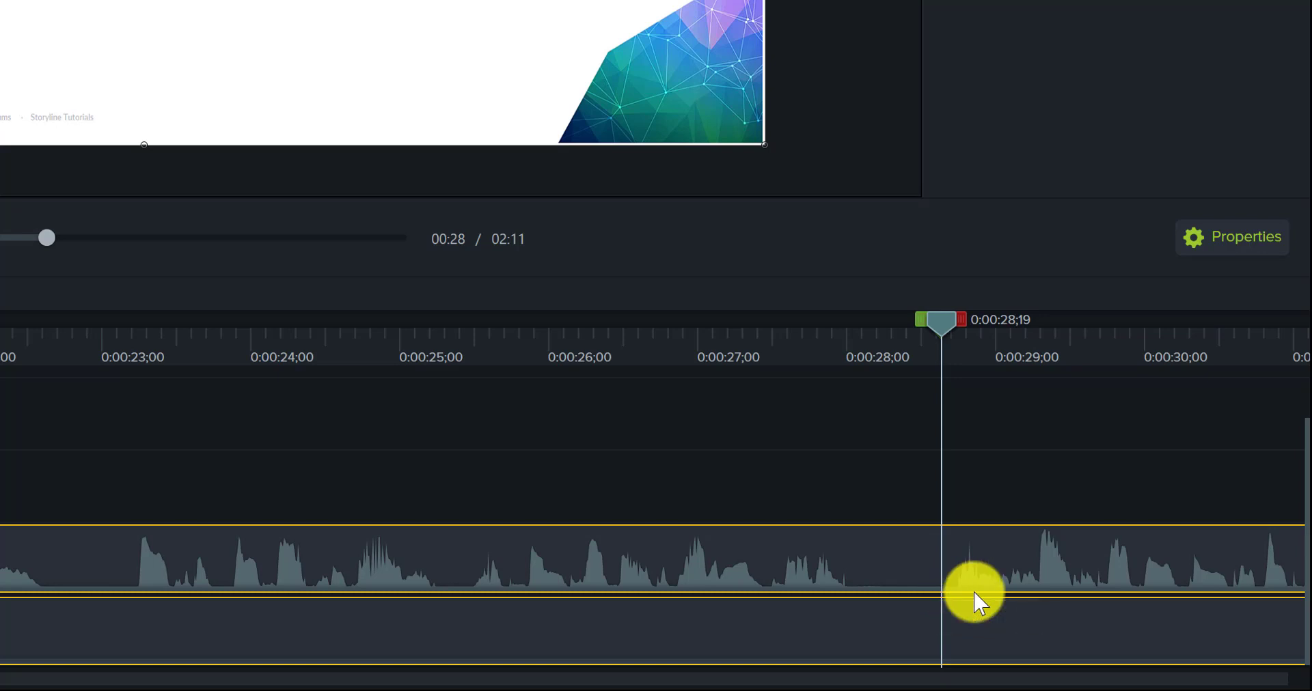
pyautogui.press('s')
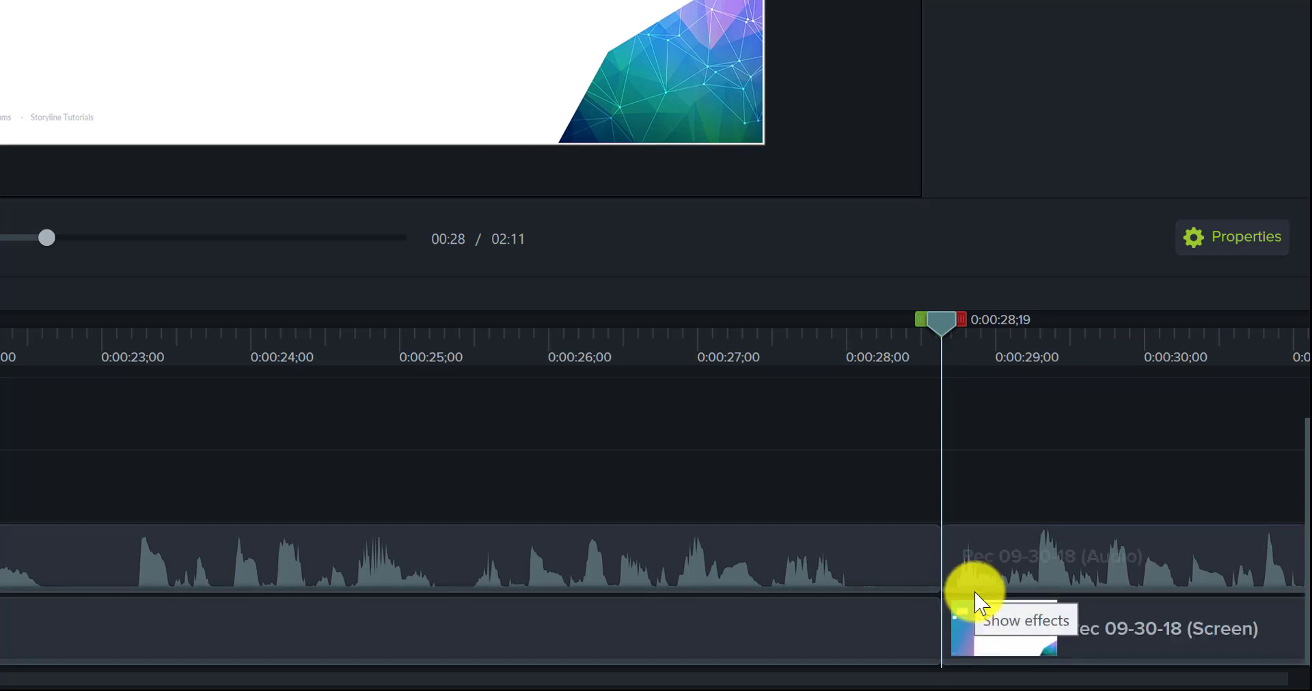
# Step: Trim the start of the audio and screen clips after the 0:00:28;19 split to 0:00:29;01
pyautogui.click(960, 552)
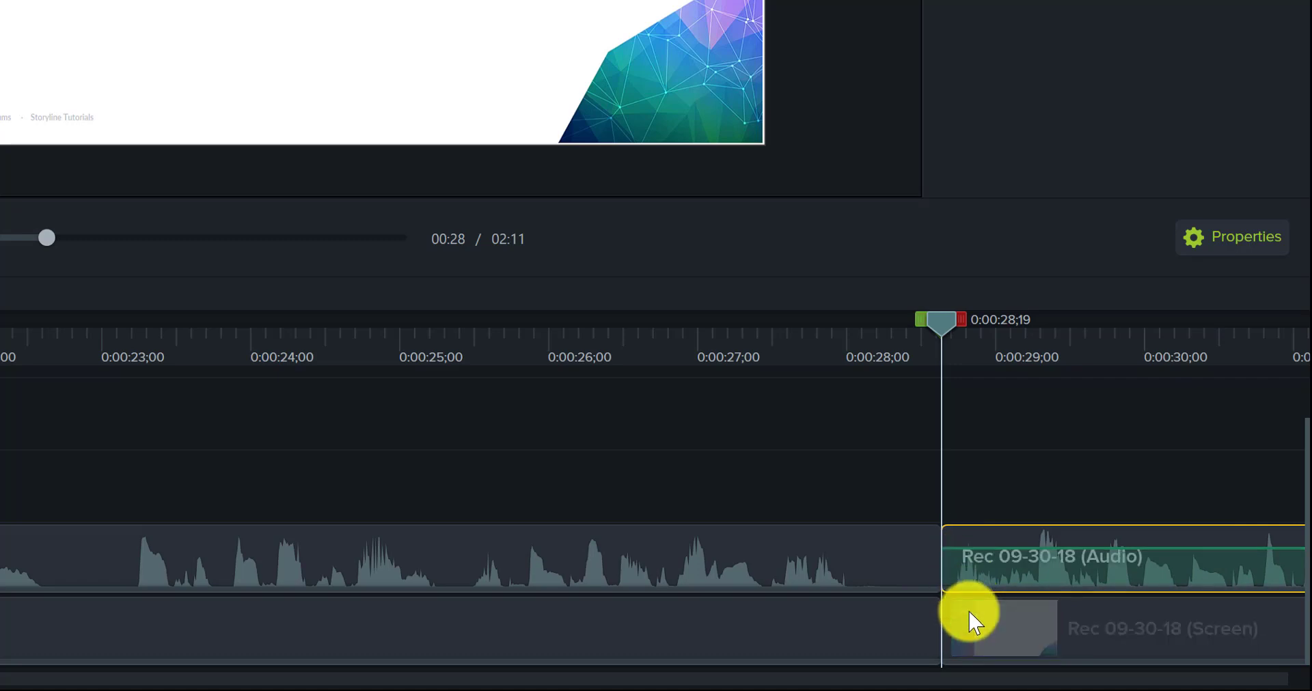
pyautogui.keyDown('ctrl'); pyautogui.click(975, 632); pyautogui.keyUp('ctrl')
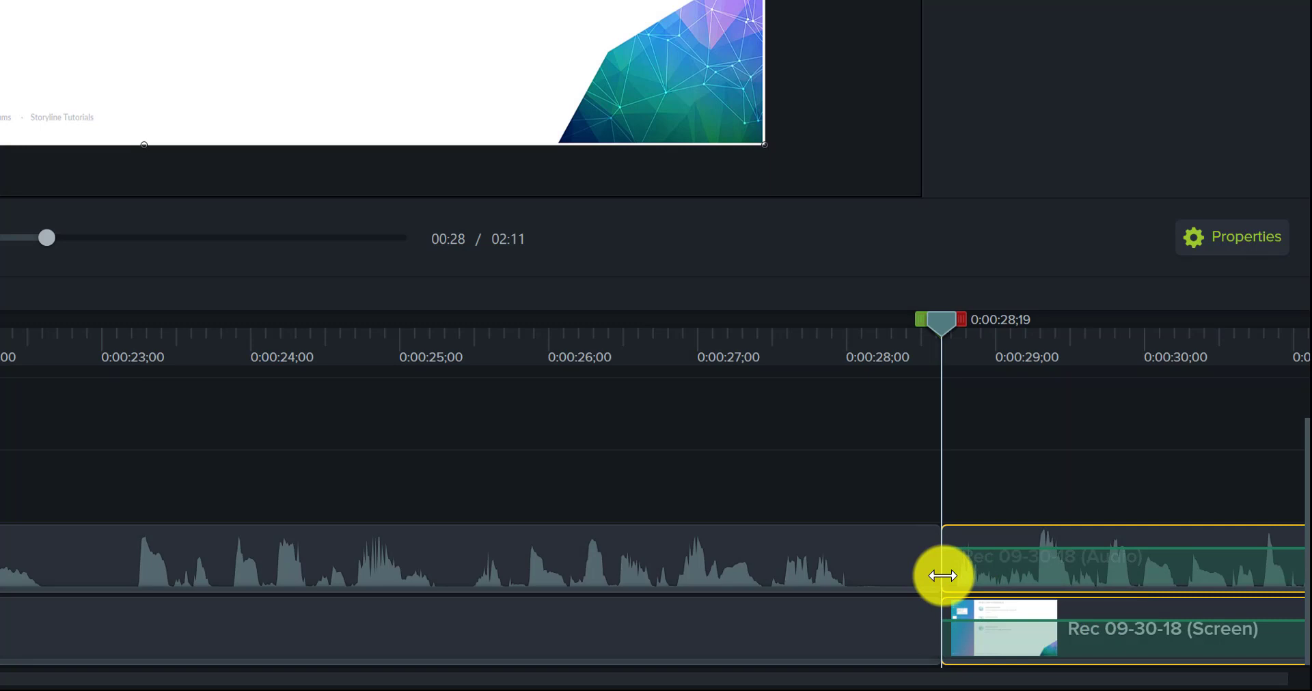
pyautogui.moveTo(942, 576); pyautogui.dragTo(1001, 577)
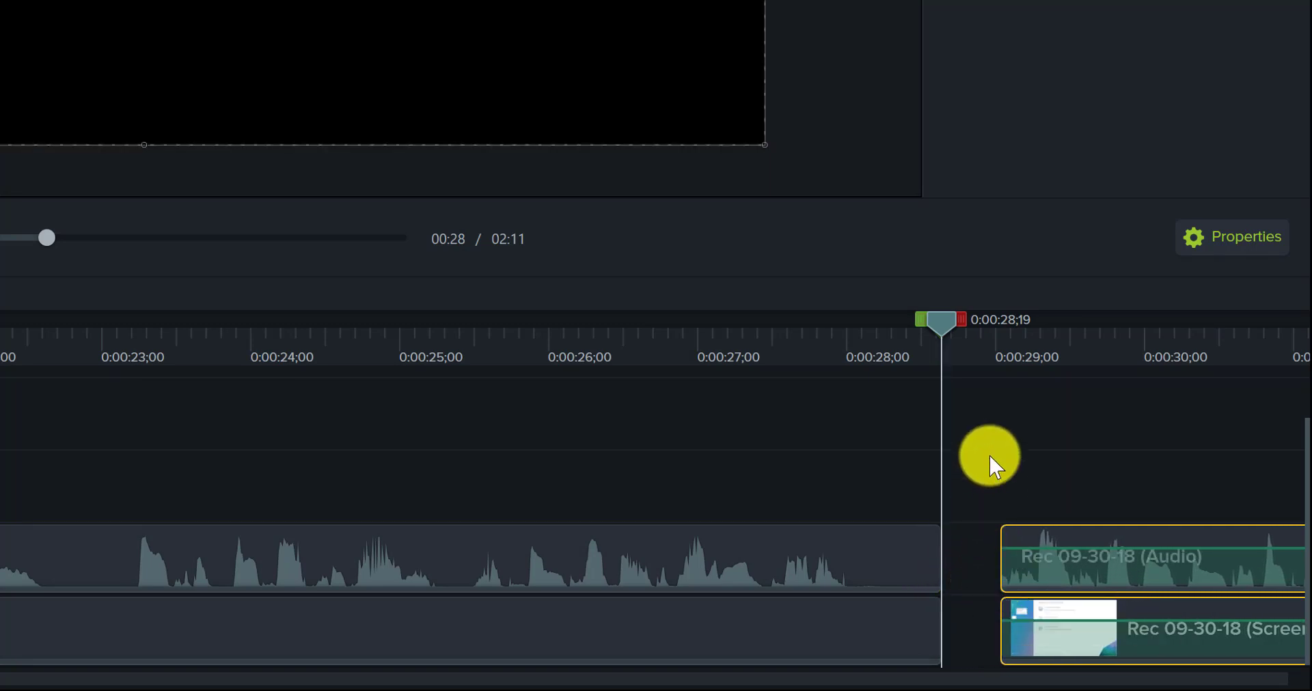
# Step: Play the trimmed start of the later clips from 0:00:28;29, and replay it from 0:00:28;22
pyautogui.click(991, 353)
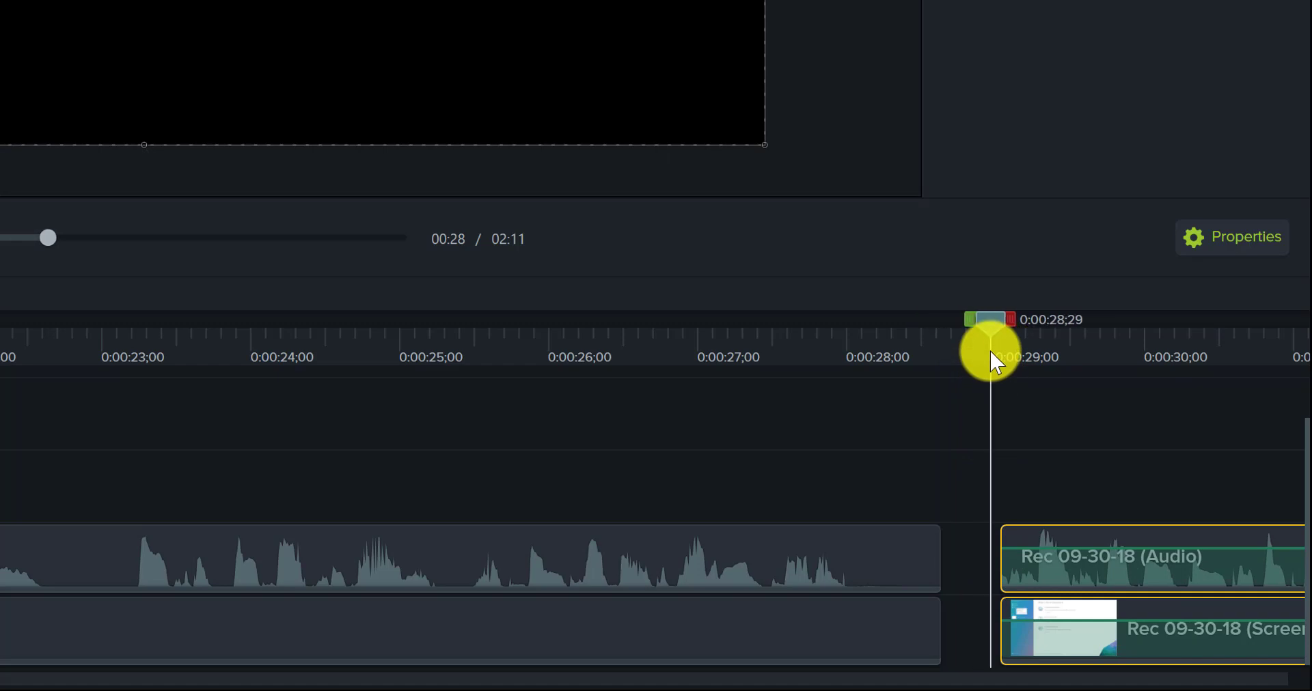
pyautogui.press('space')
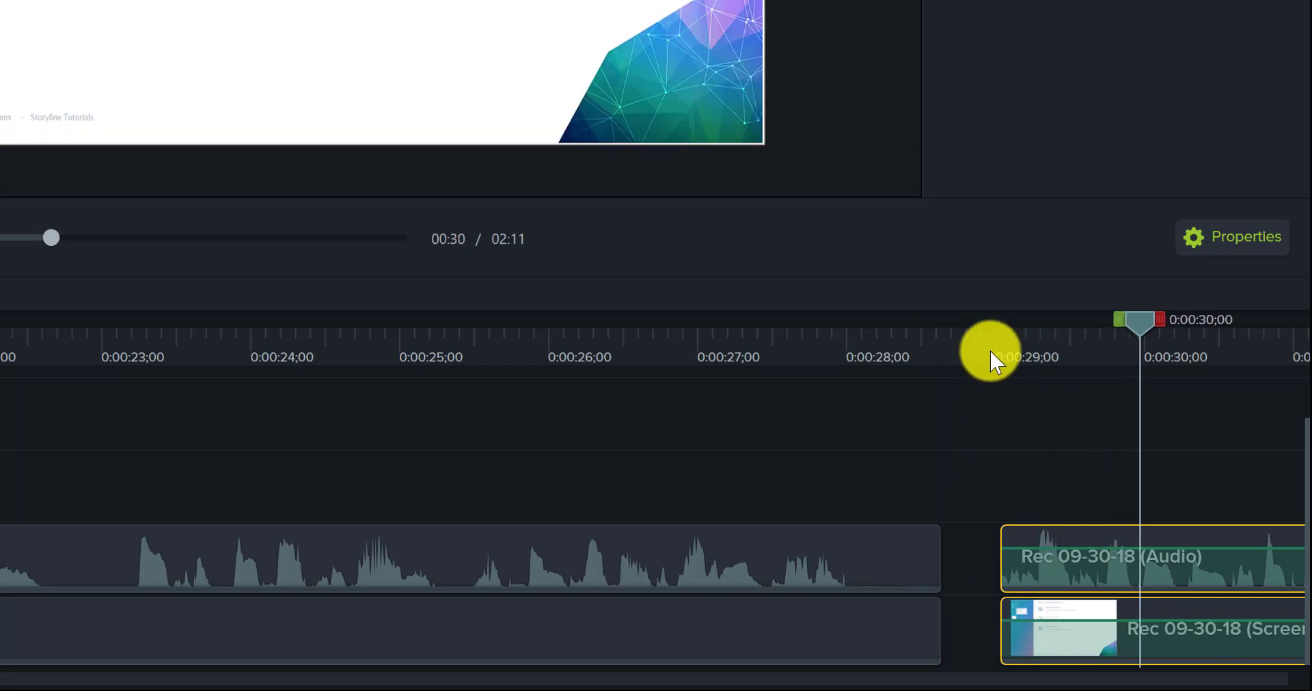
pyautogui.press('space')
pyautogui.click(957, 357)
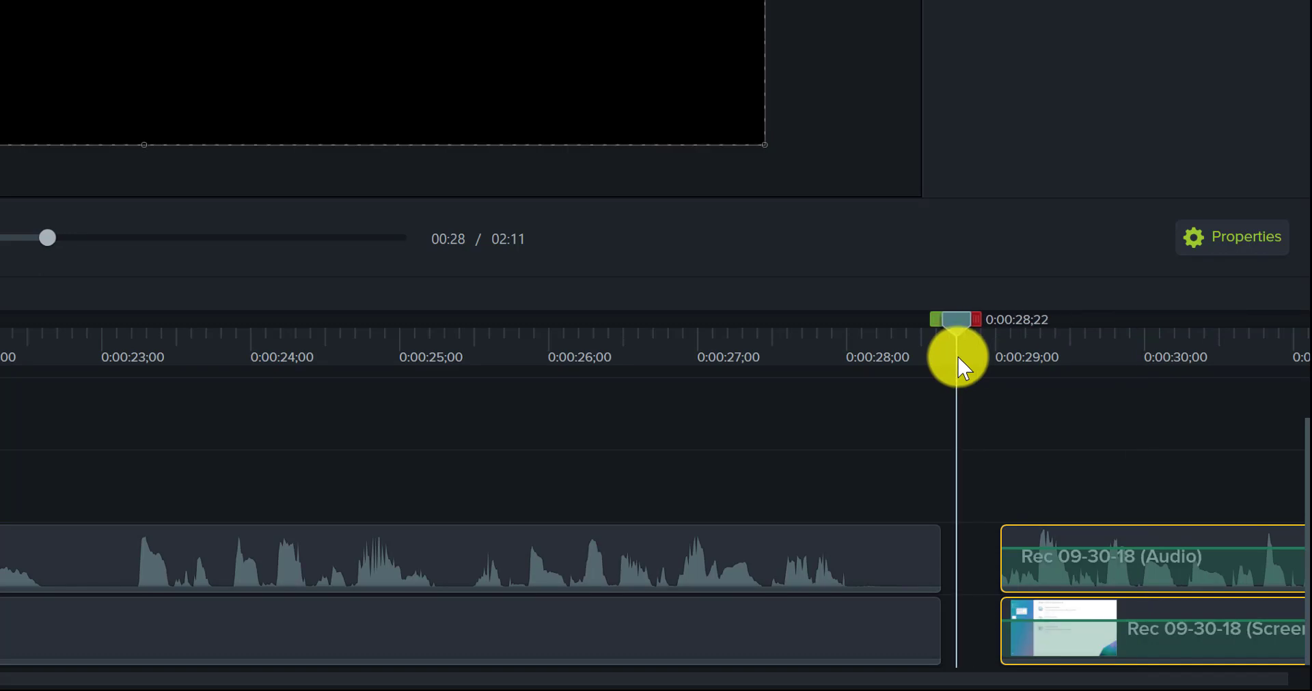
pyautogui.press('space')
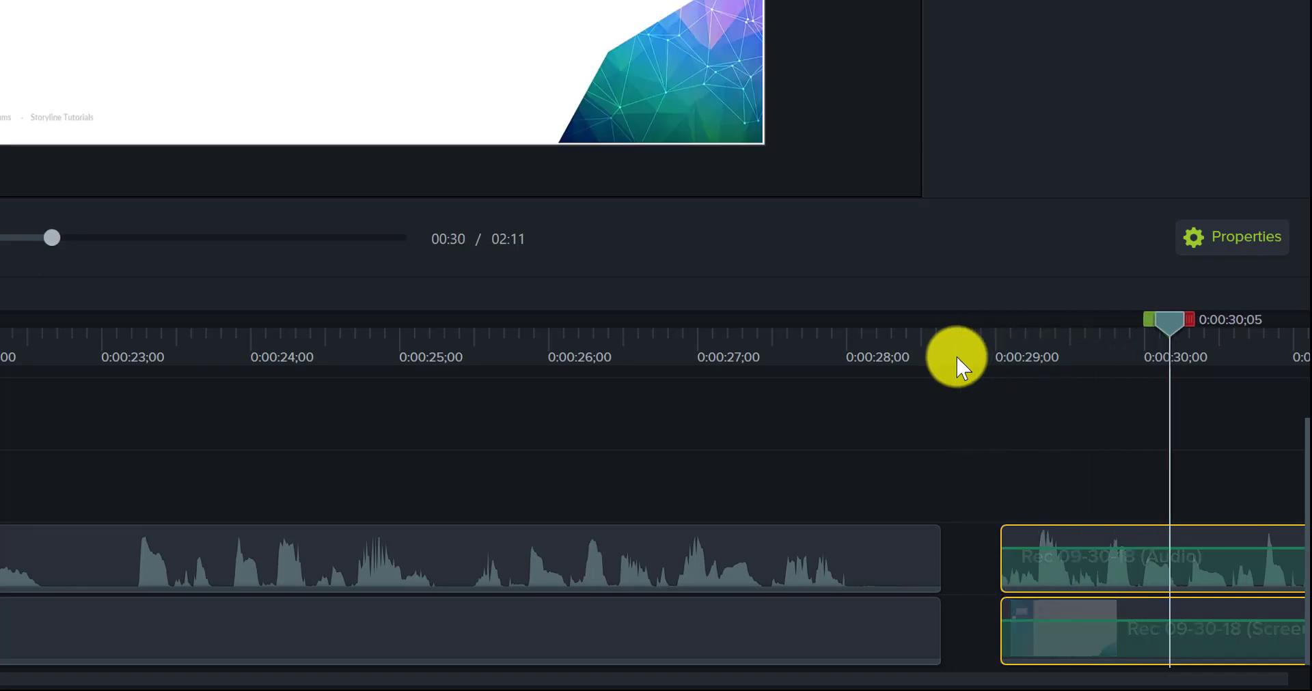
# Step: Move the later audio and screen clips back to 0:00:28;19 to close the gap, and preview the join from 0:00:26;11
pyautogui.moveTo(1038, 546)
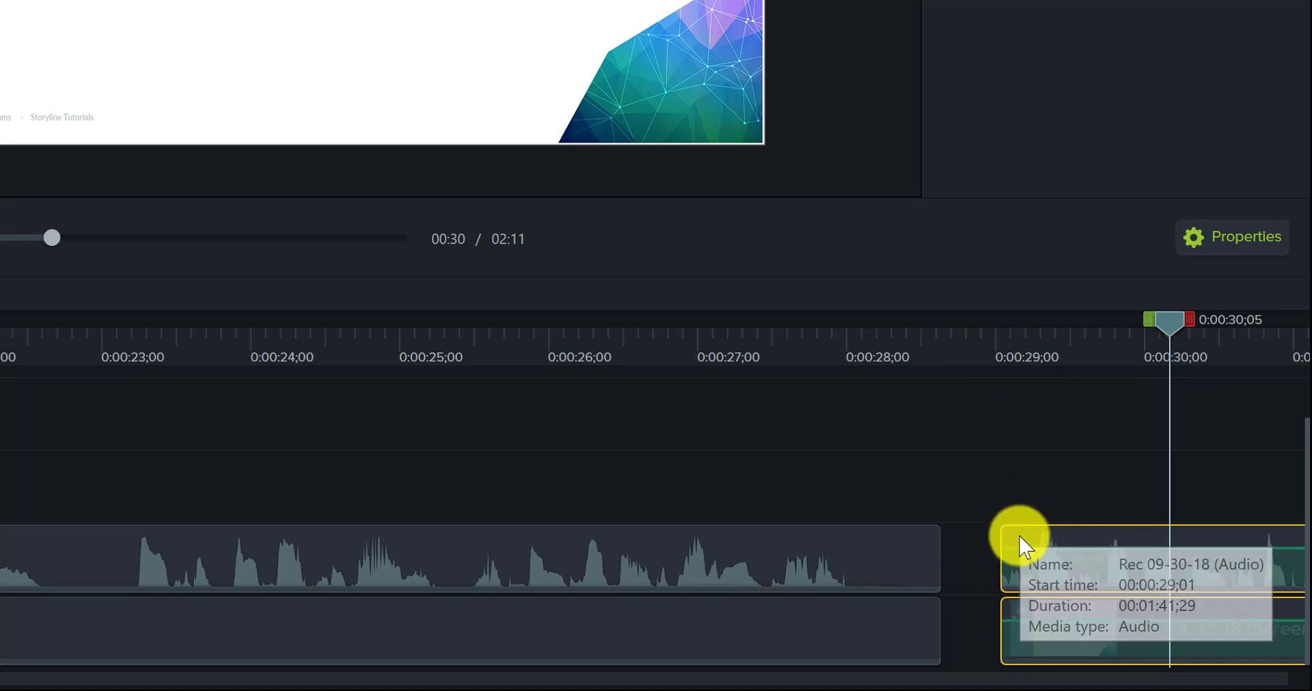
pyautogui.moveTo(1020, 547); pyautogui.dragTo(935, 549)
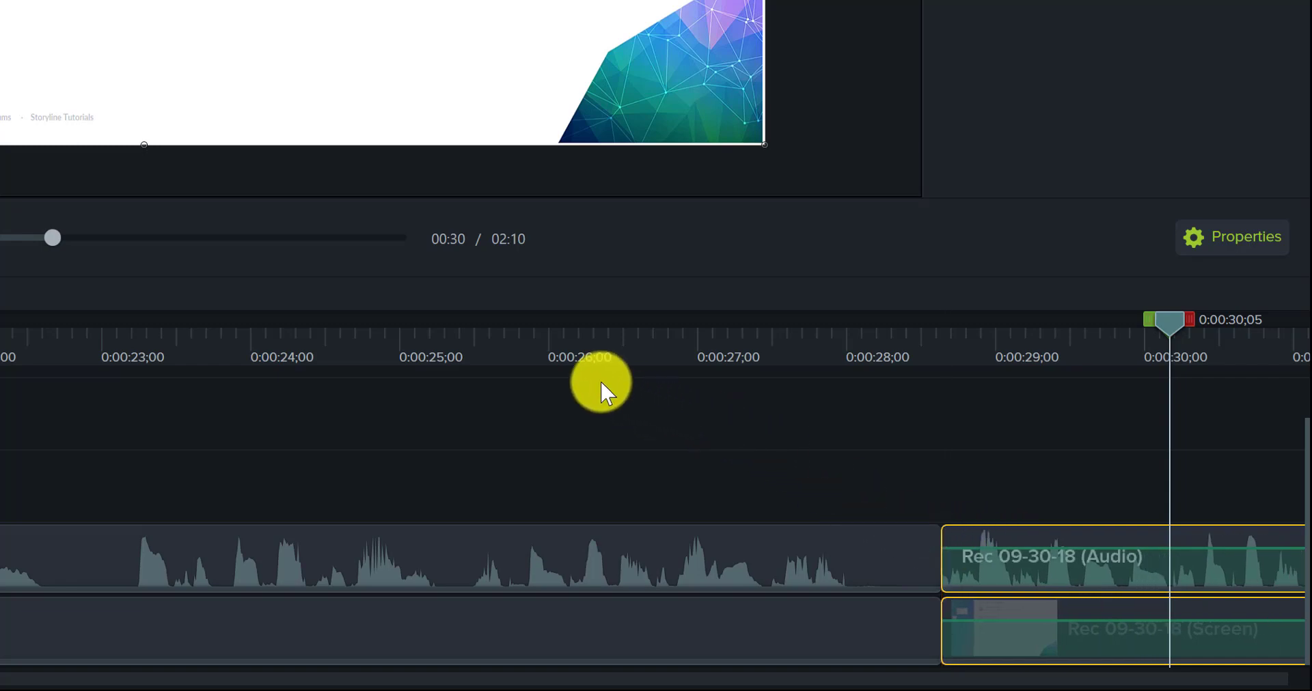
pyautogui.click(611, 359)
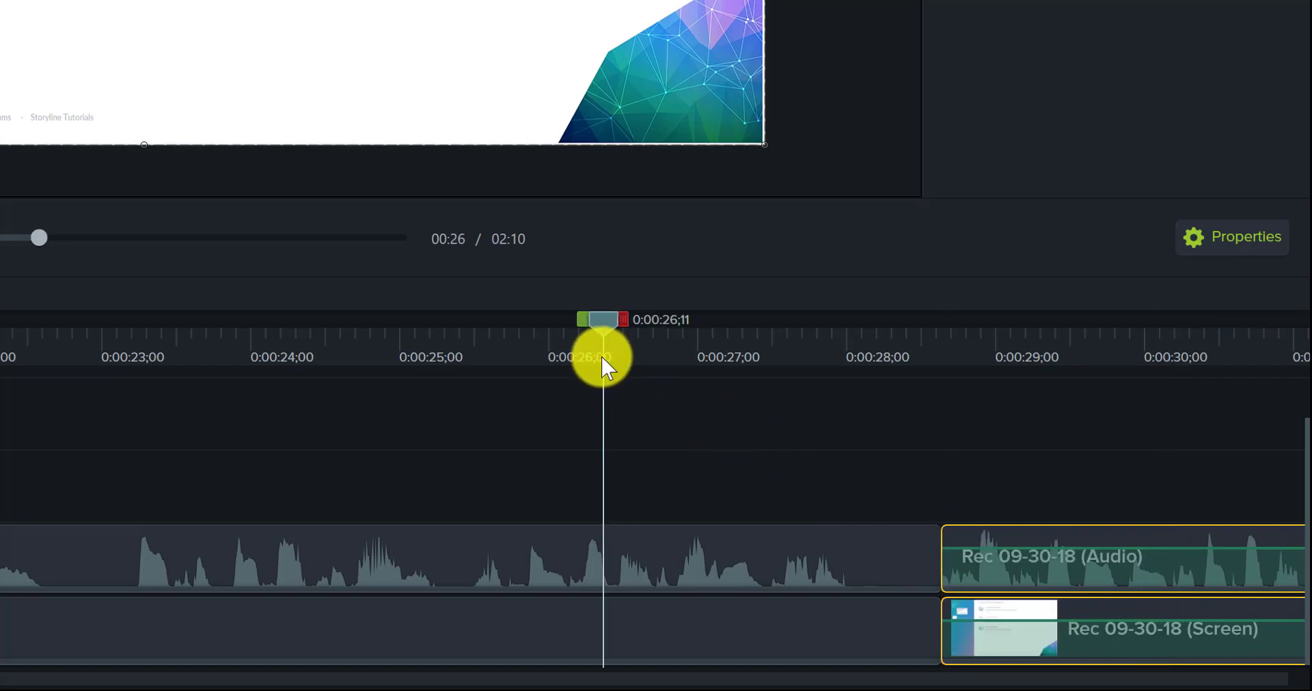
pyautogui.press('space')
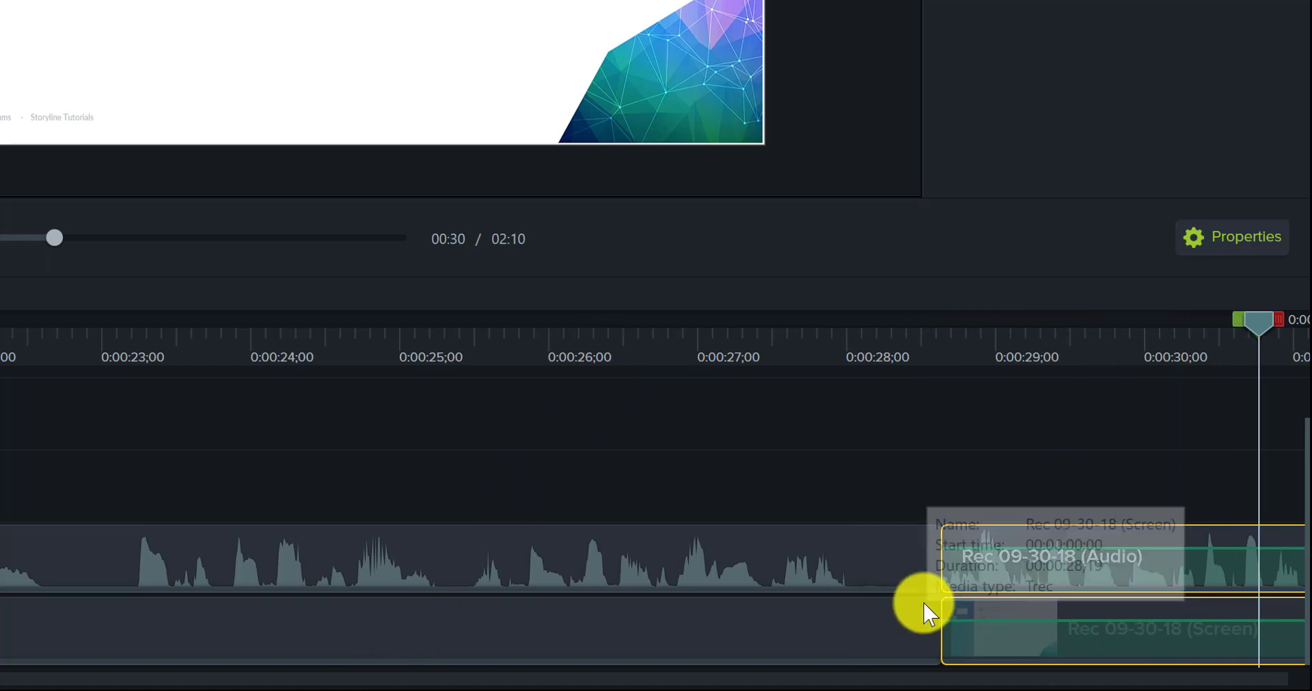
# Step: Trim the end of the first audio and screen clips to 0:00:28;07 and move the following clips against them
pyautogui.click(906, 572)
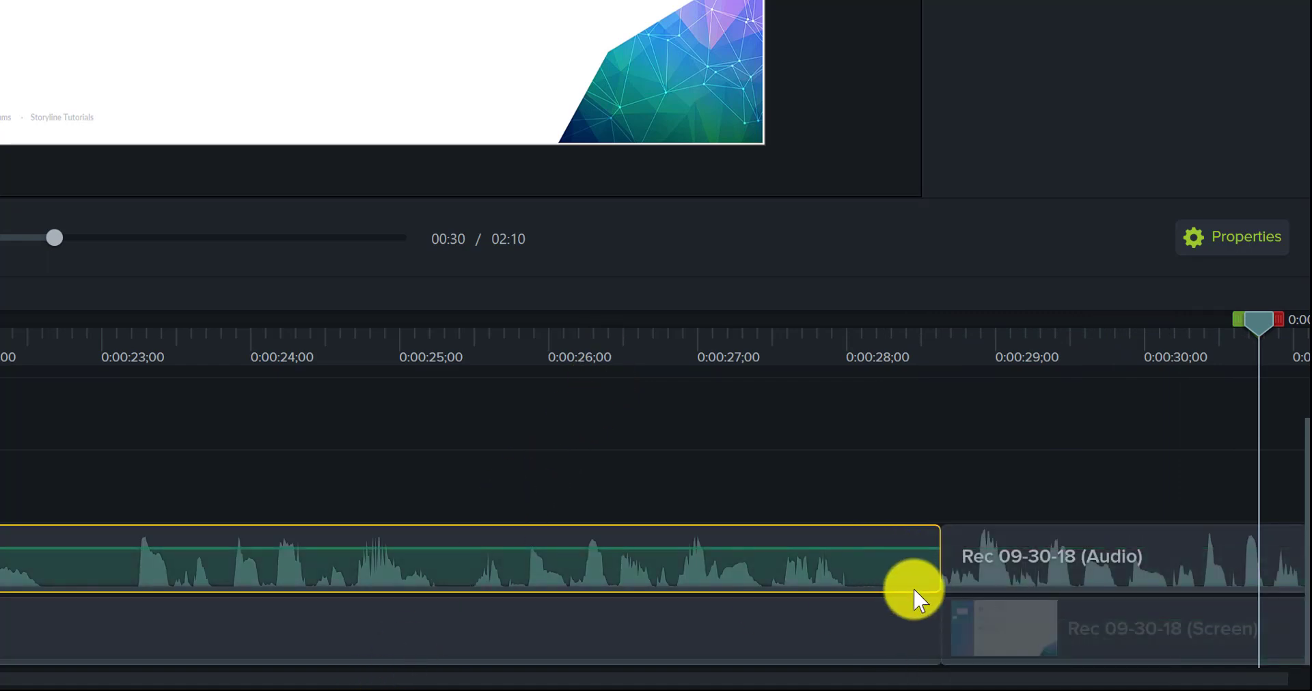
pyautogui.keyDown('ctrl'); pyautogui.click(918, 643); pyautogui.keyUp('ctrl')
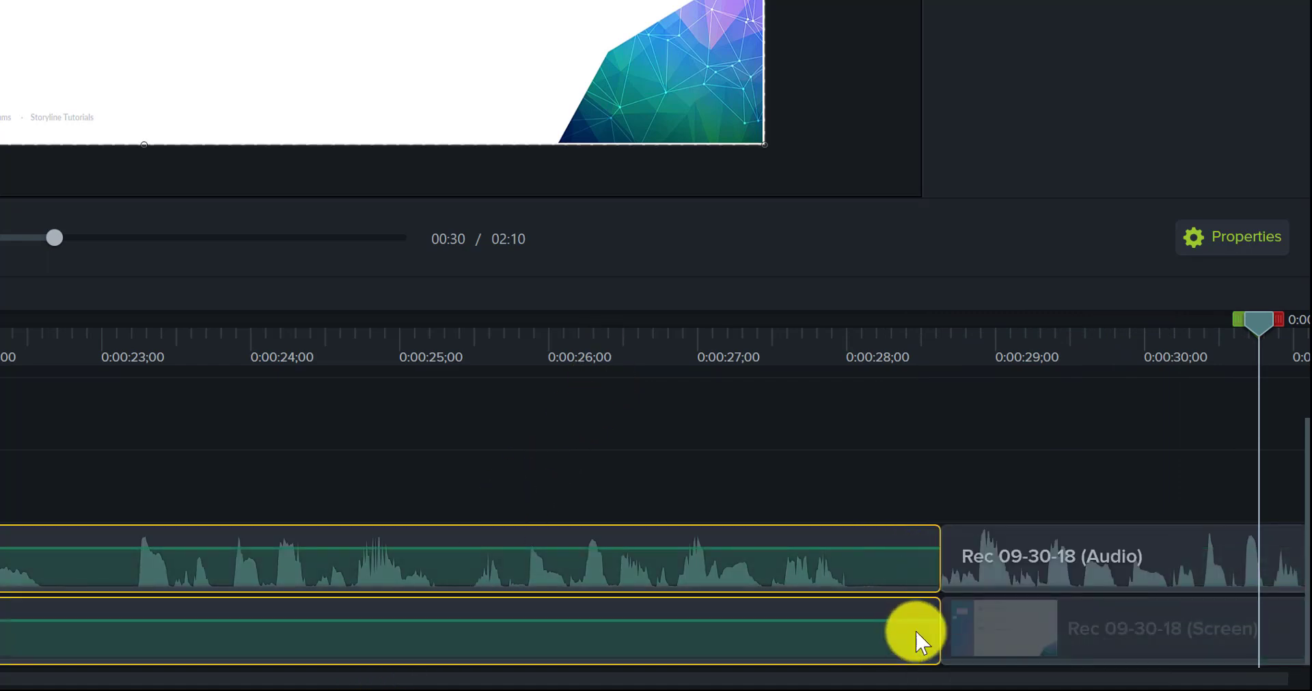
pyautogui.moveTo(940, 535); pyautogui.dragTo(879, 538)
pyautogui.click(966, 542)
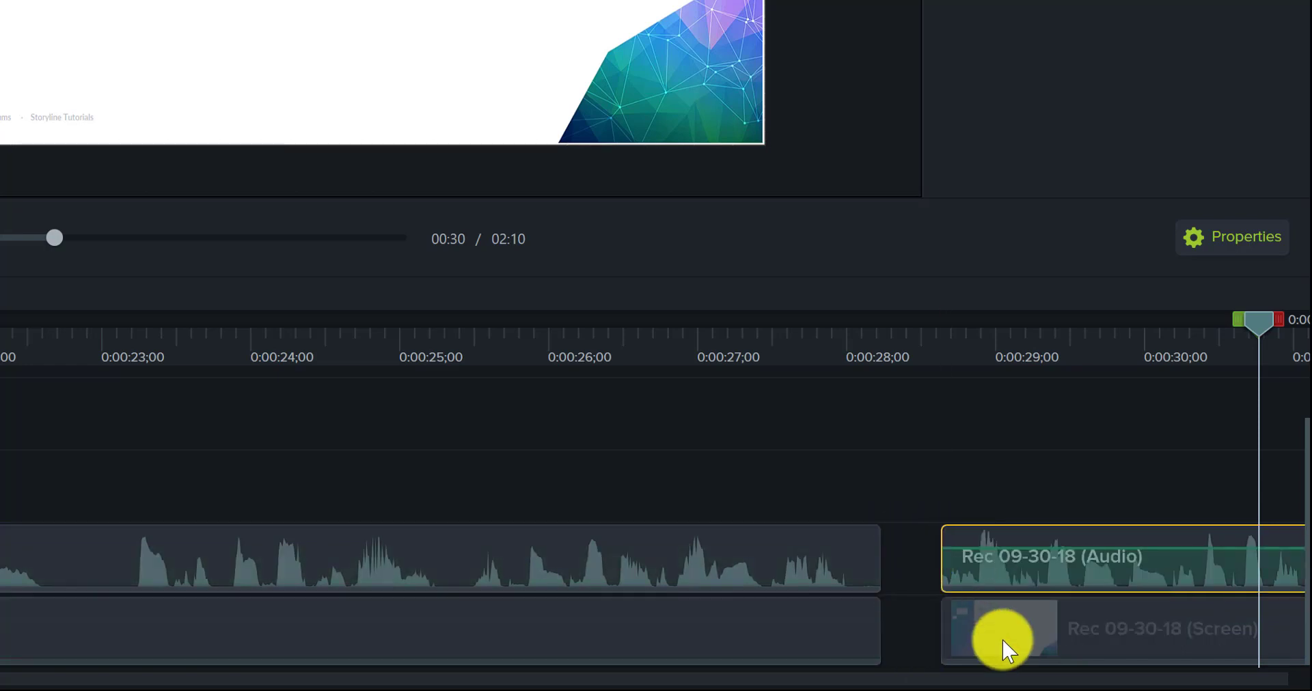
pyautogui.keyDown('ctrl'); pyautogui.click(1002, 639); pyautogui.keyUp('ctrl')
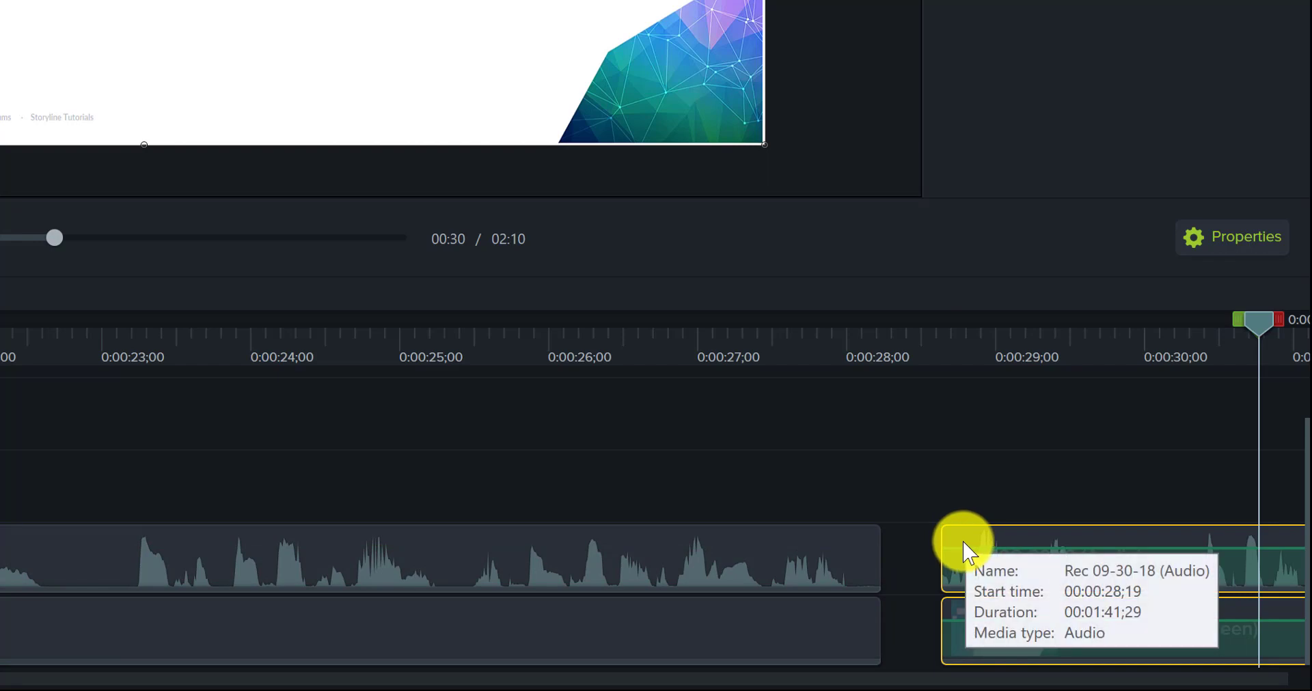
pyautogui.moveTo(966, 544); pyautogui.dragTo(868, 550)
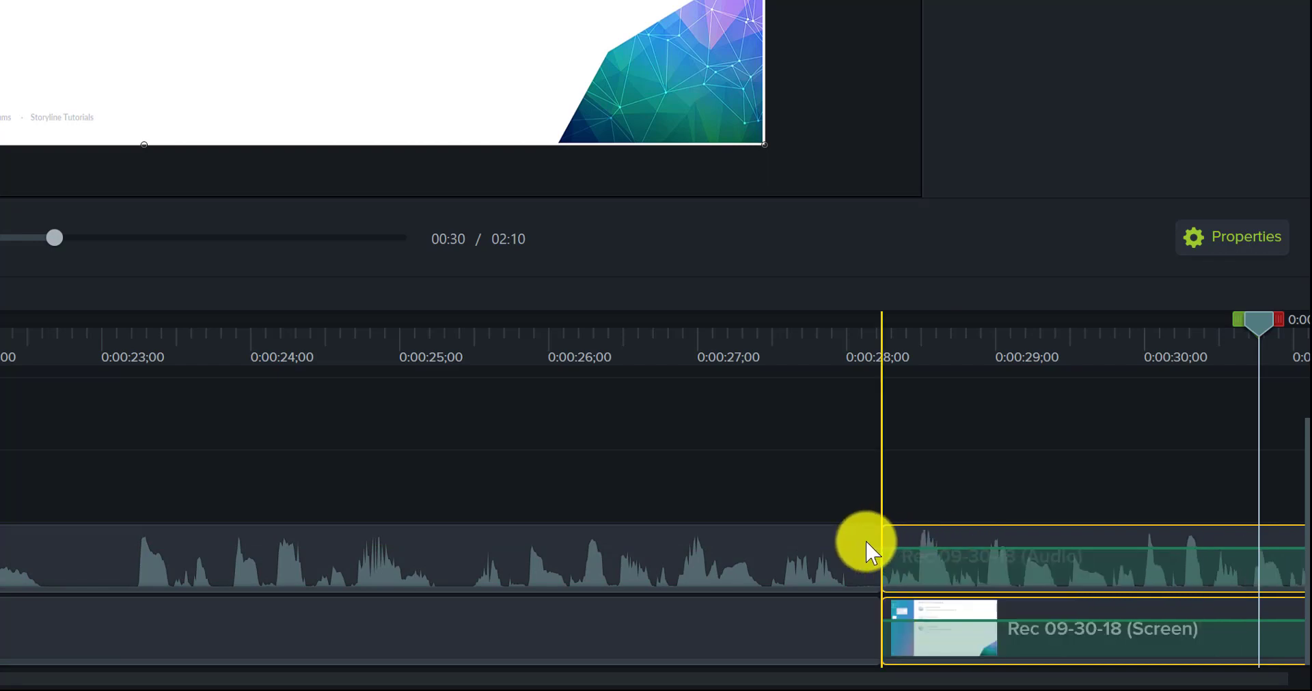
# Step: Preview the recording from 0:00:26;27 across the join and stop playback at 0:00:43;26
pyautogui.click(690, 360)
pyautogui.click(684, 361)
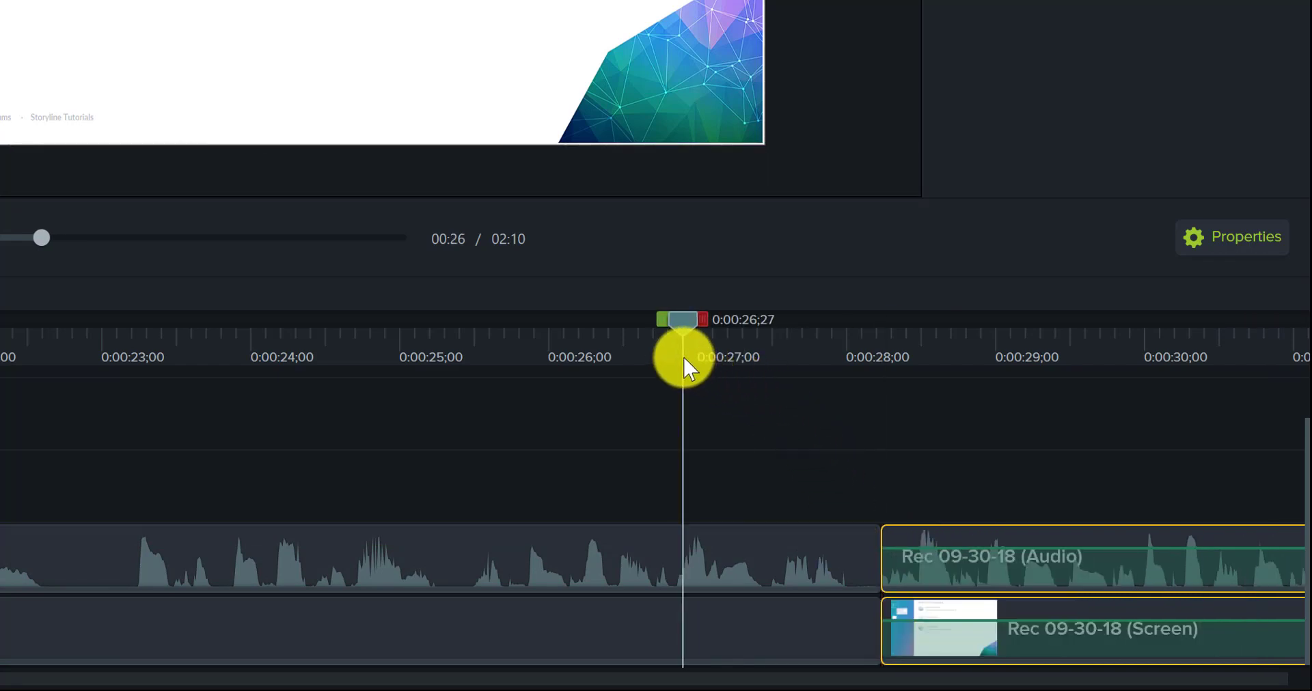
pyautogui.press('space')
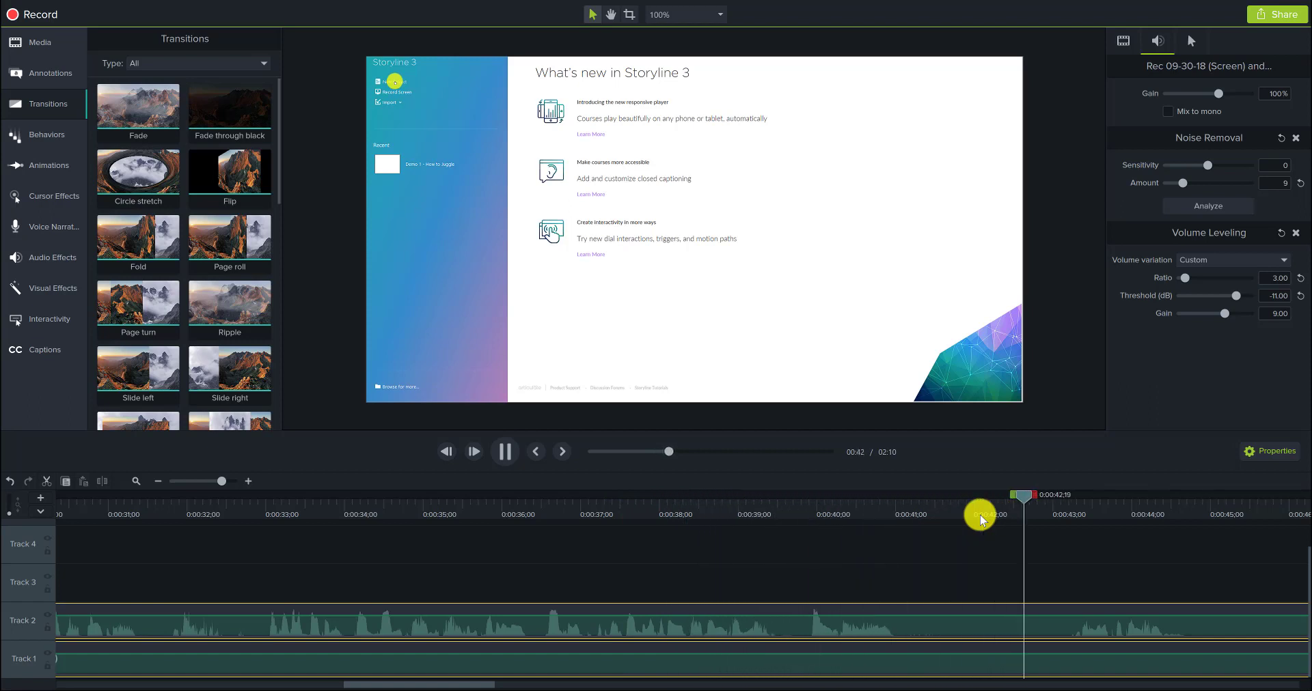
pyautogui.press('space')
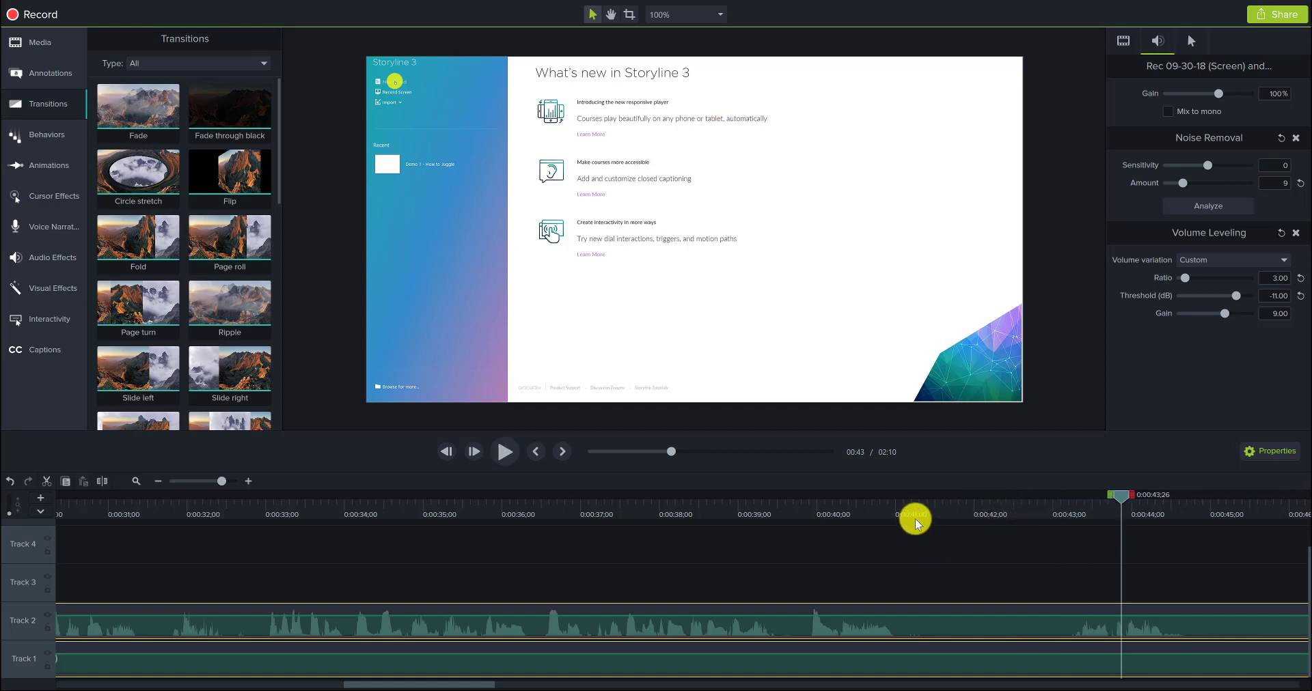
# Step: Split the audio and screen clips at 0:00:42;02 and remove about one second of pause from the start of the later part, closing the gap
pyautogui.moveTo(916, 523); pyautogui.dragTo(981, 536)
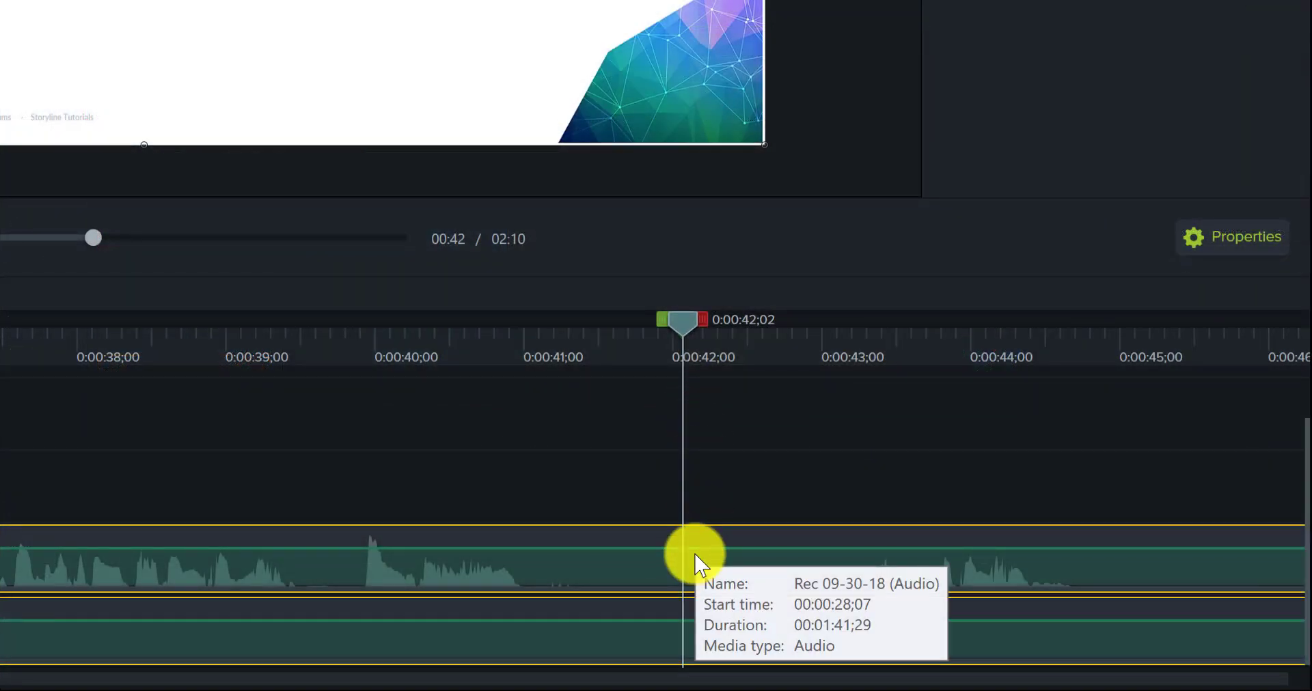
pyautogui.press('s')
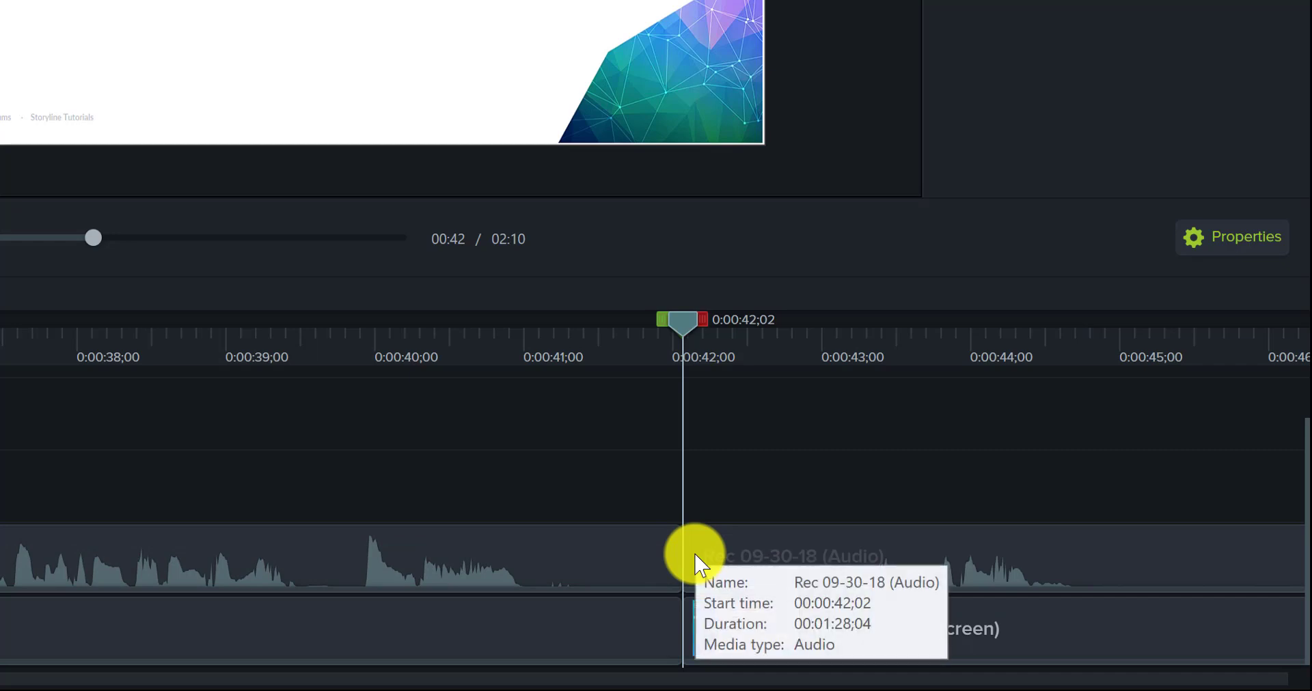
pyautogui.click(697, 564)
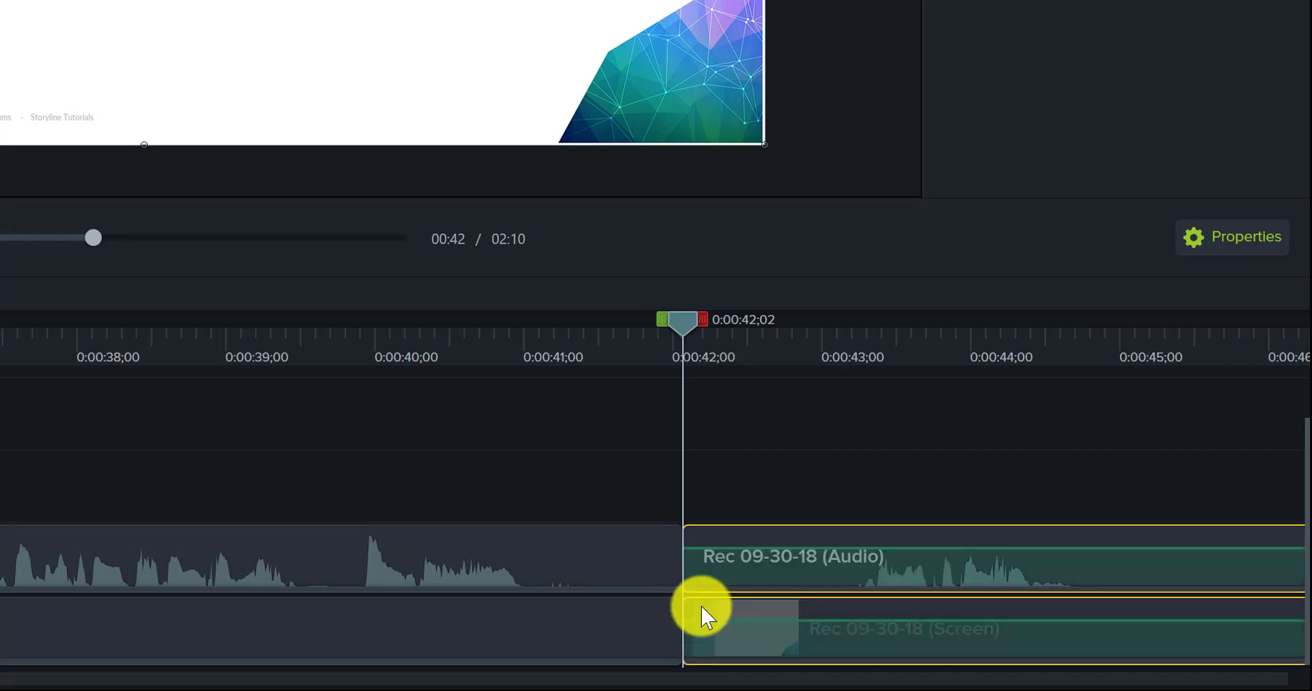
pyautogui.moveTo(684, 537); pyautogui.dragTo(587, 512)
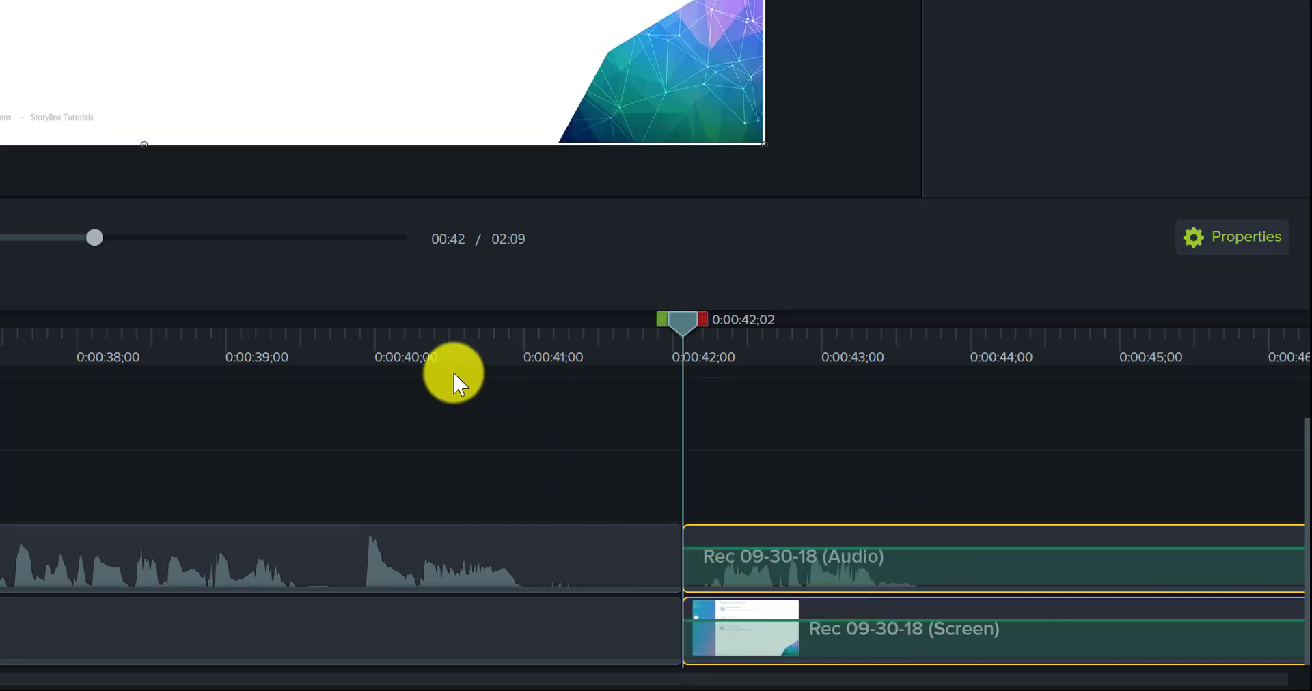
# Step: Preview the cut at 0:00:42;02 through 0:00:48;16, and replay it from 0:00:40;14 to 0:00:48;18
pyautogui.click(418, 366)
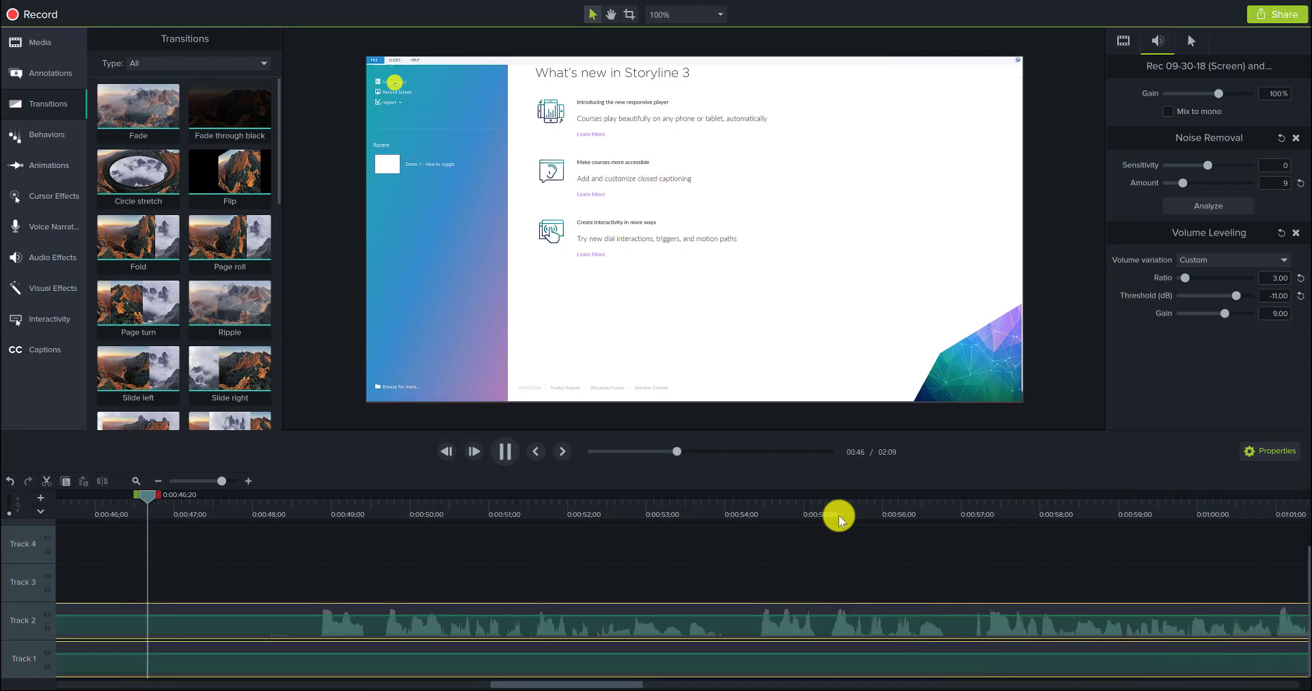
pyautogui.press('space')
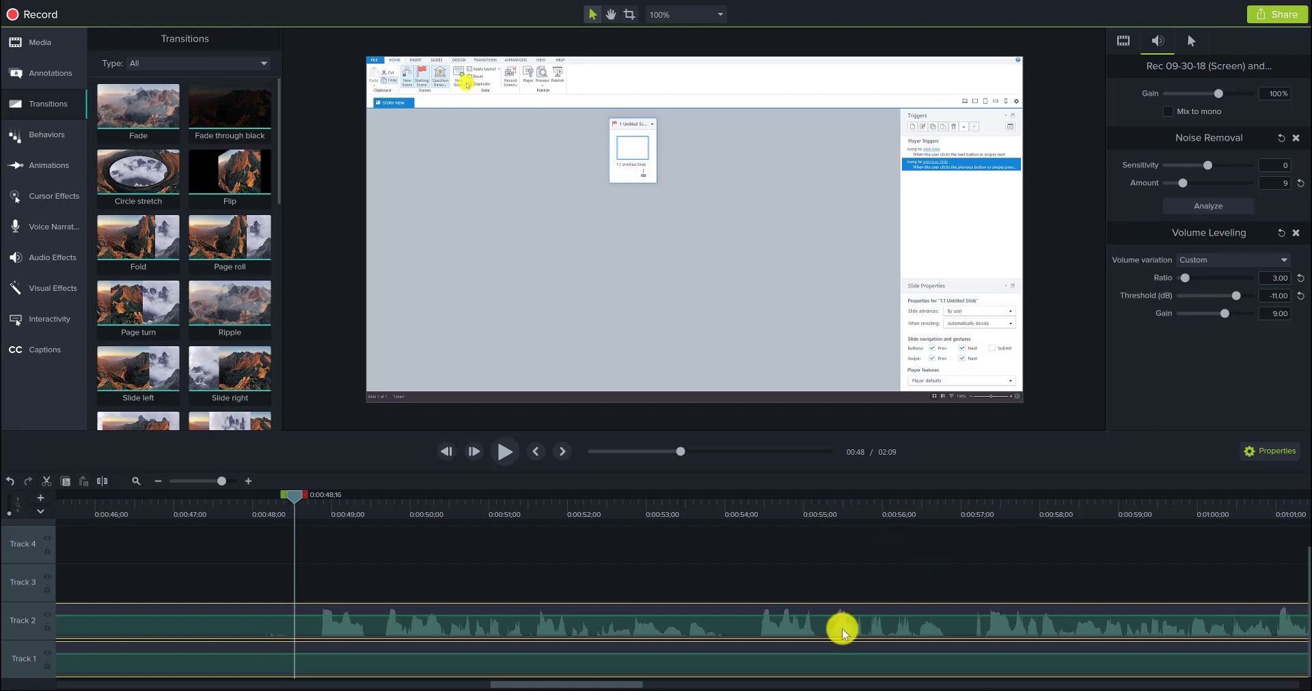
pyautogui.moveTo(607, 684); pyautogui.dragTo(532, 684)
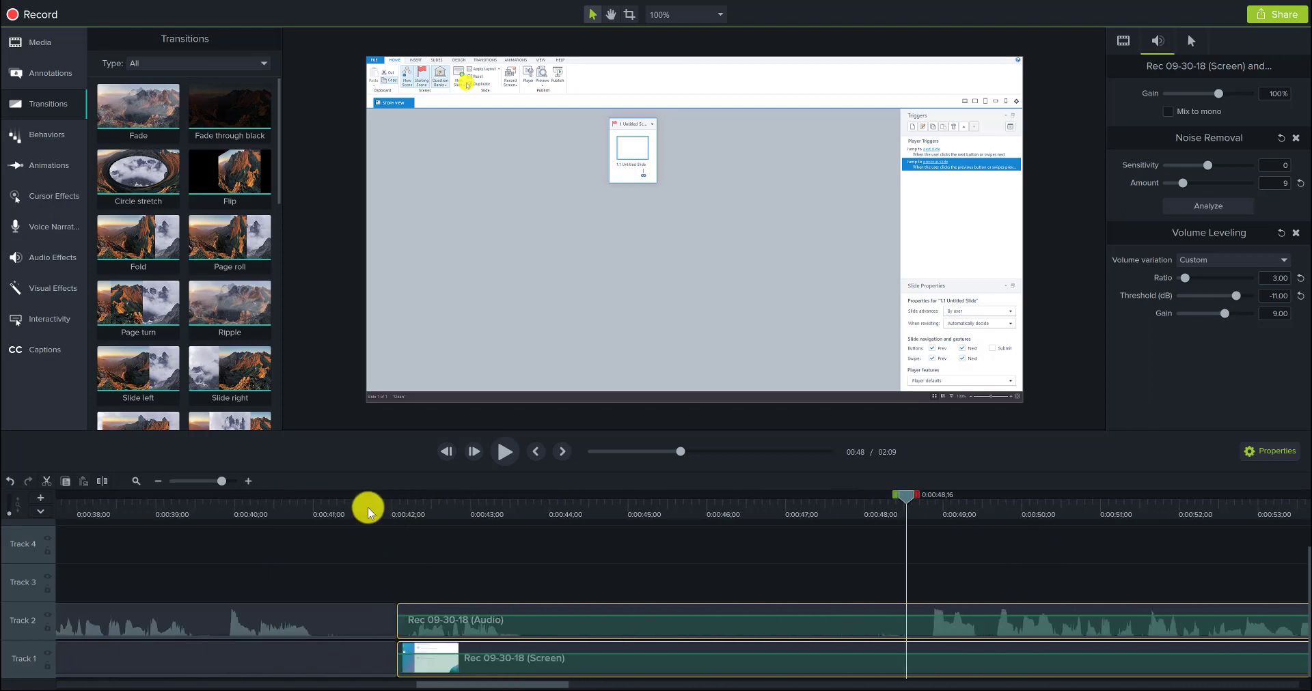
pyautogui.click(269, 514)
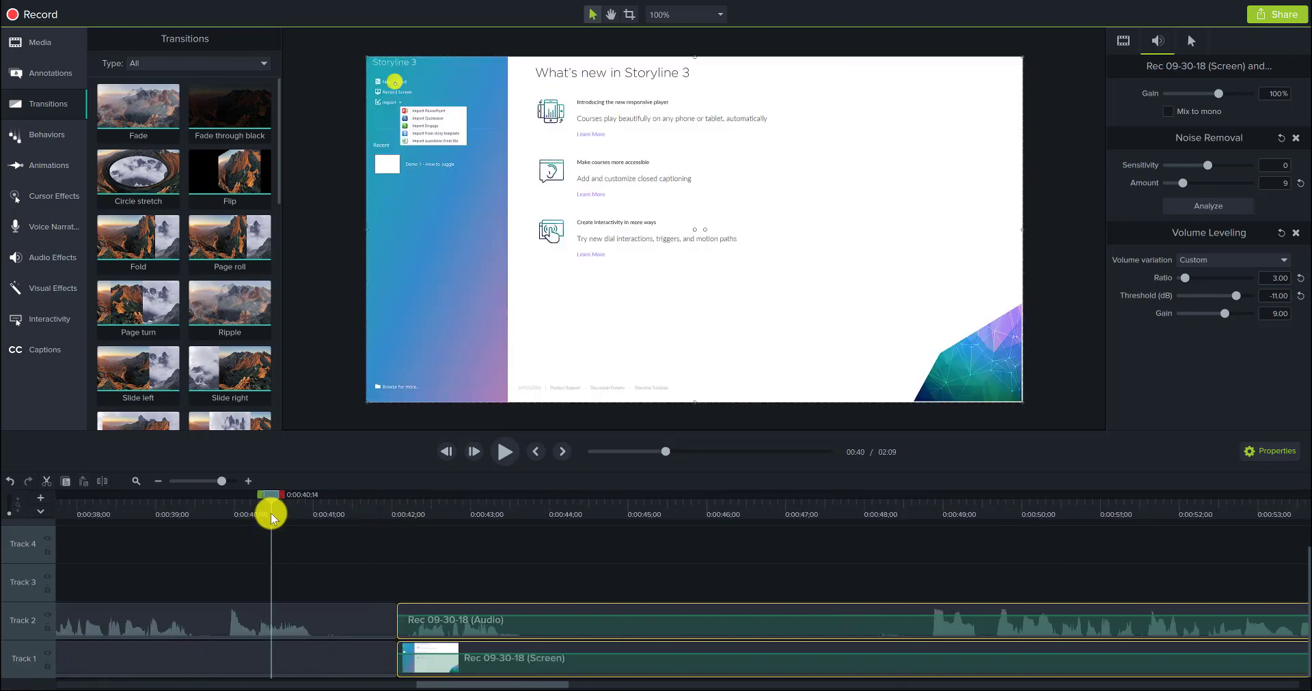
pyautogui.press('space')
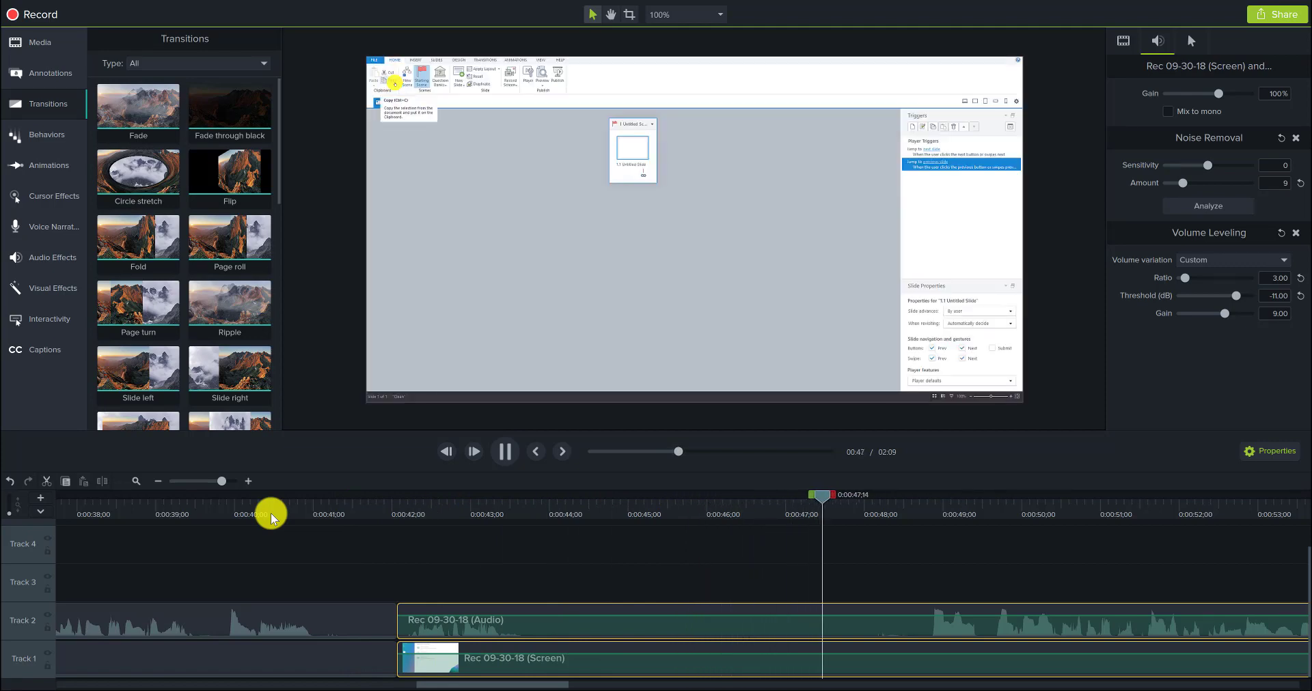
pyautogui.press('space')
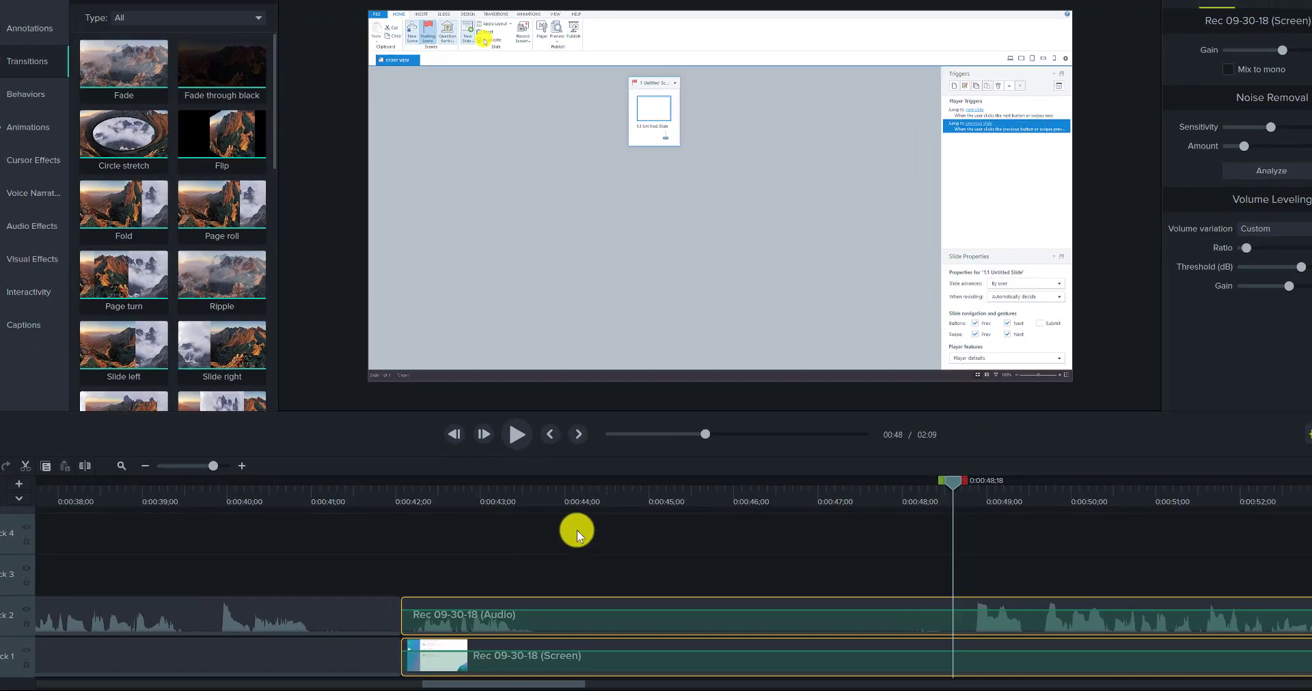
# Step: Split the audio and screen clips at 0:00:44;08 and trim about two seconds off the start of the later part
pyautogui.click(588, 498)
pyautogui.press('s')
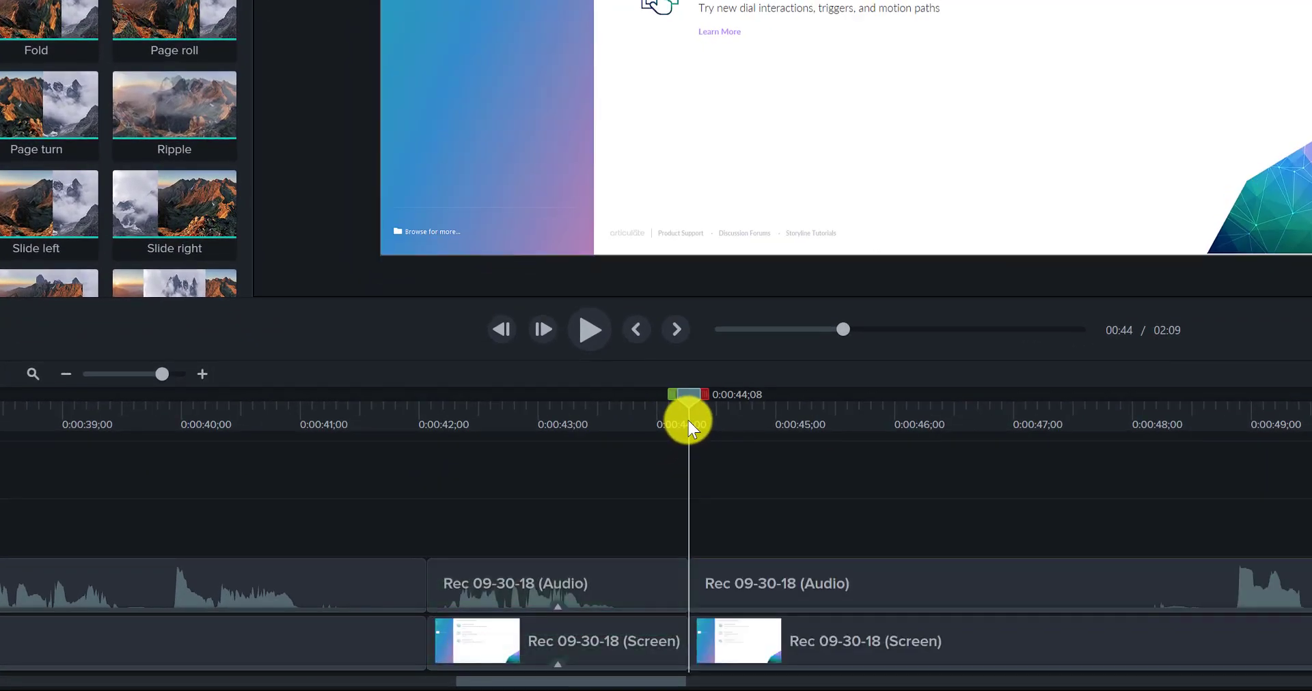
pyautogui.click(736, 584)
pyautogui.keyDown('ctrl'); pyautogui.click(741, 638); pyautogui.keyUp('ctrl')
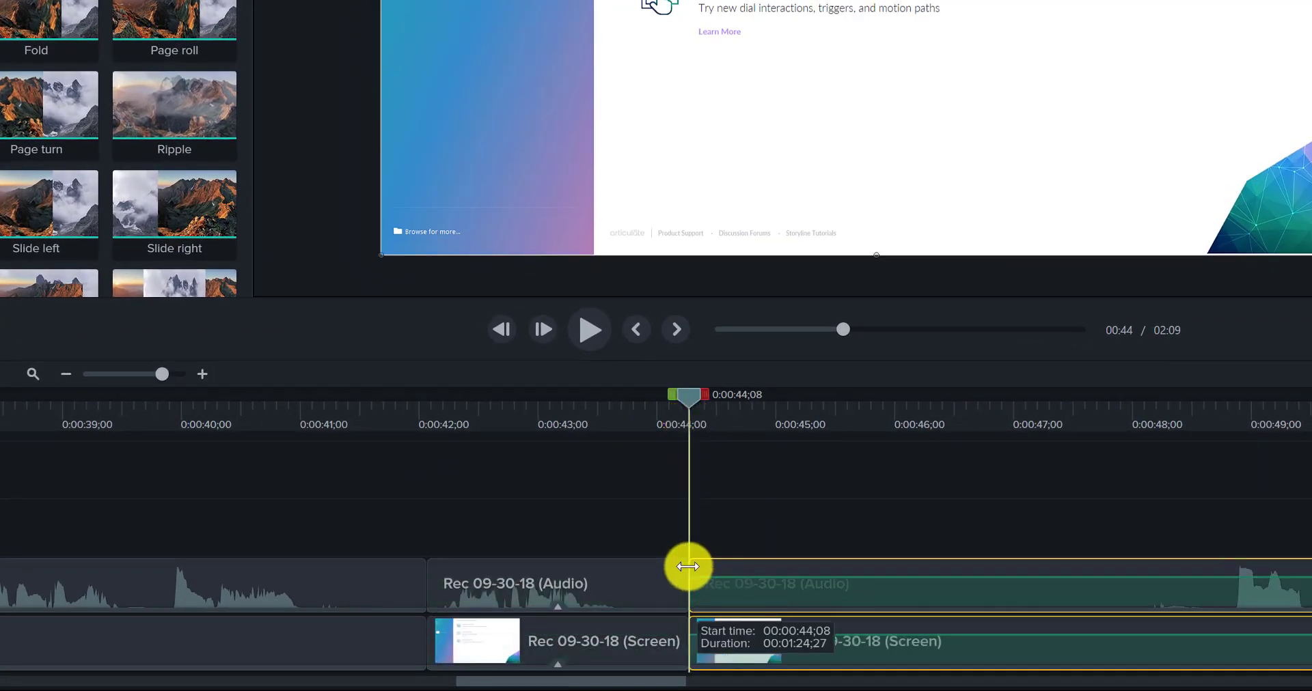
pyautogui.moveTo(688, 567); pyautogui.dragTo(931, 566)
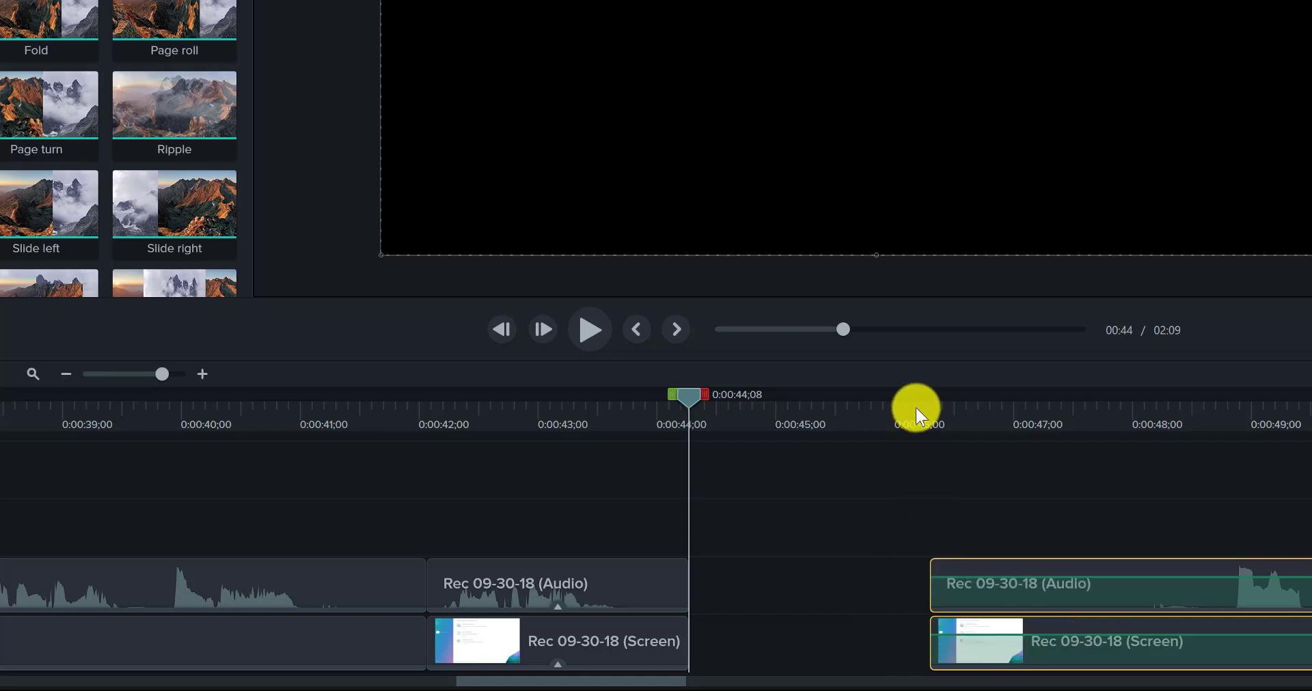
# Step: Trim the start of the later clips slightly further and move them back against the clips ending at 0:00:44;08
pyautogui.click(915, 407)
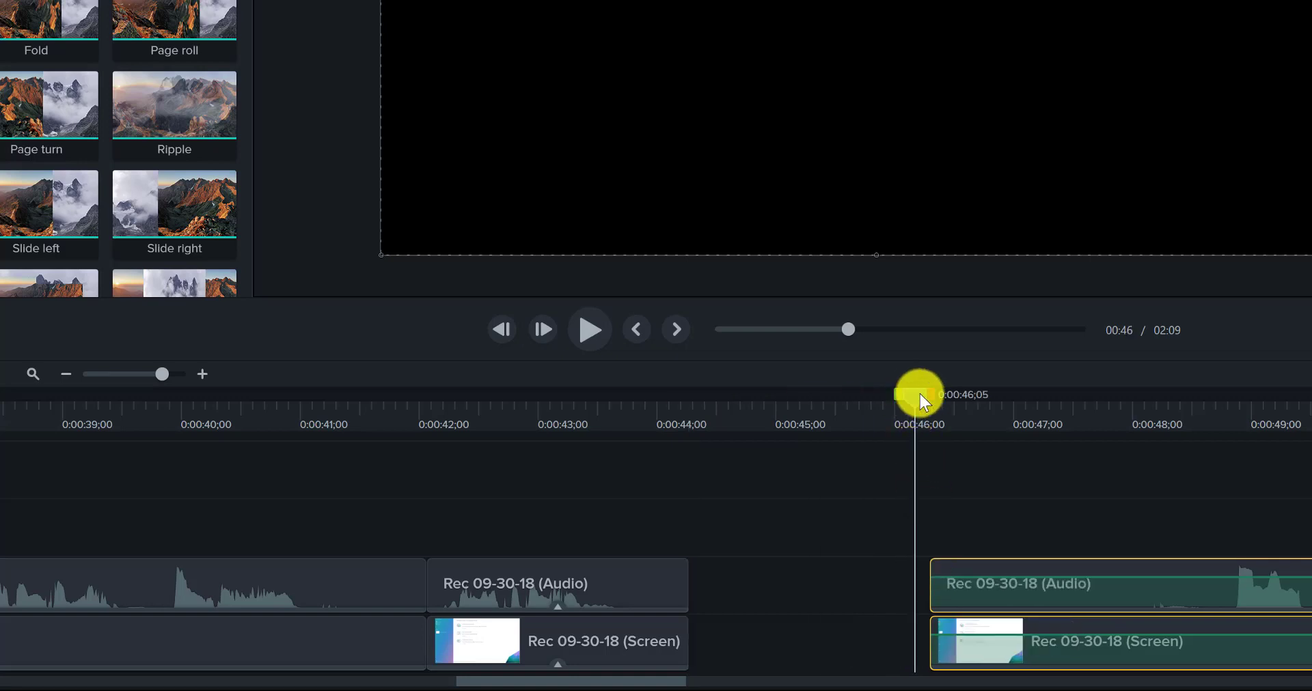
pyautogui.moveTo(918, 393); pyautogui.dragTo(1028, 430)
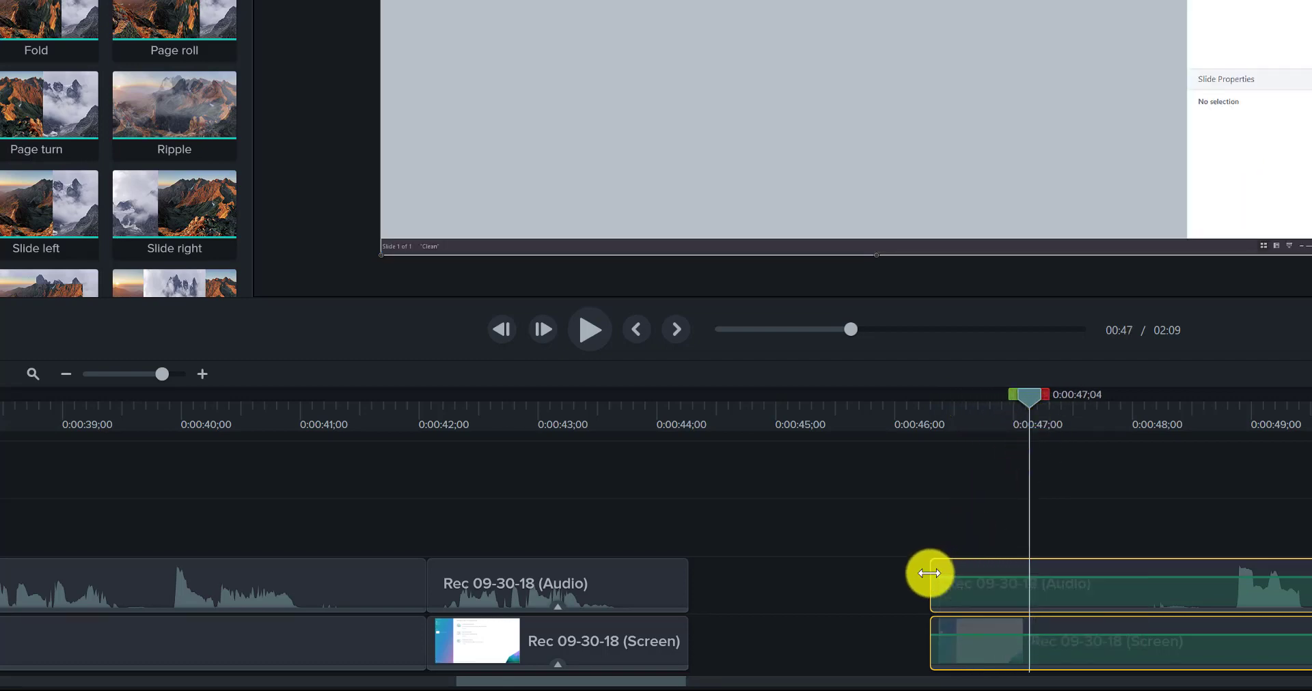
pyautogui.moveTo(930, 573); pyautogui.dragTo(635, 564)
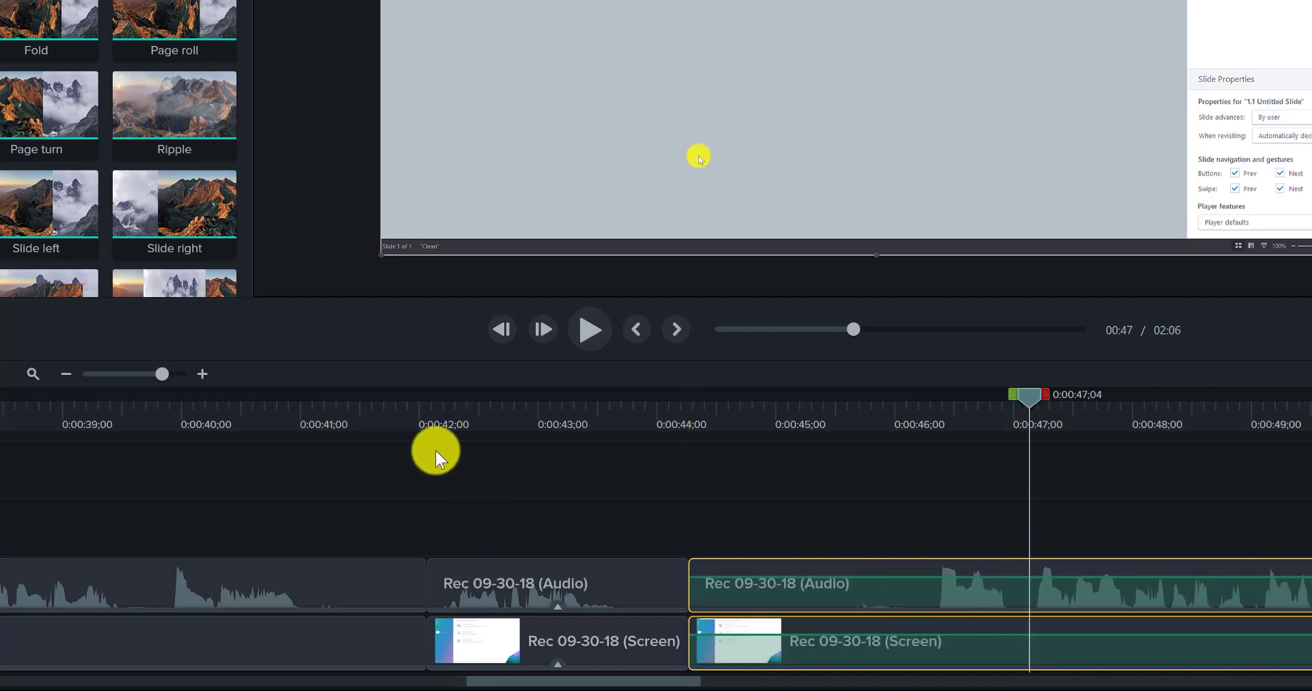
# Step: Preview the cut at 0:00:44;08 by playing from 0:00:42;06 to 0:00:49;06, and replay it from 0:00:42;25 to 0:00:48;06
pyautogui.click(444, 421)
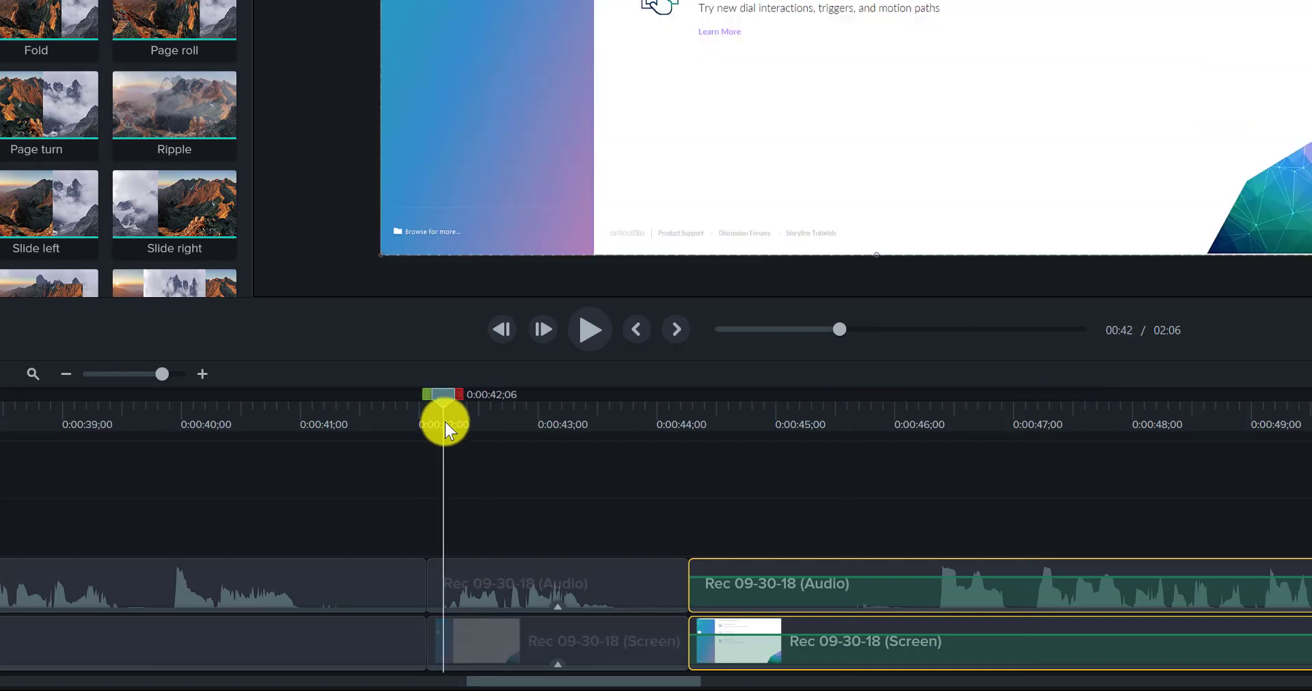
pyautogui.press('space')
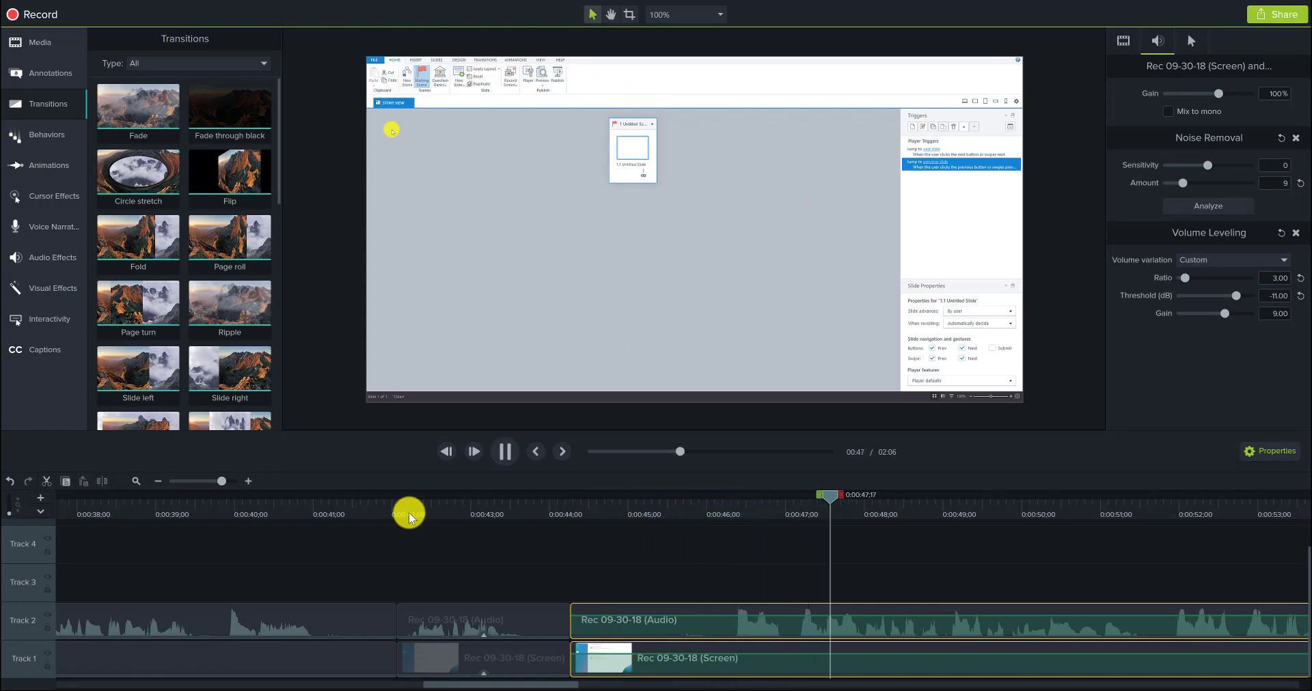
pyautogui.press('space')
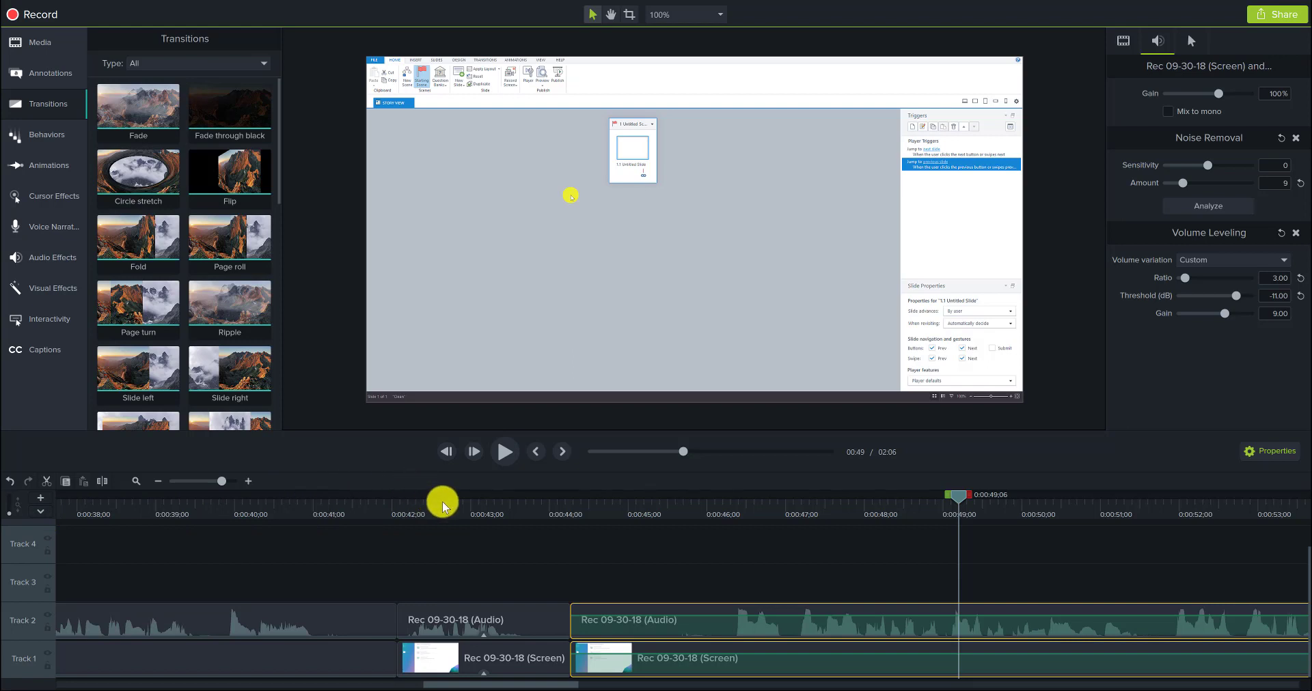
pyautogui.click(458, 513)
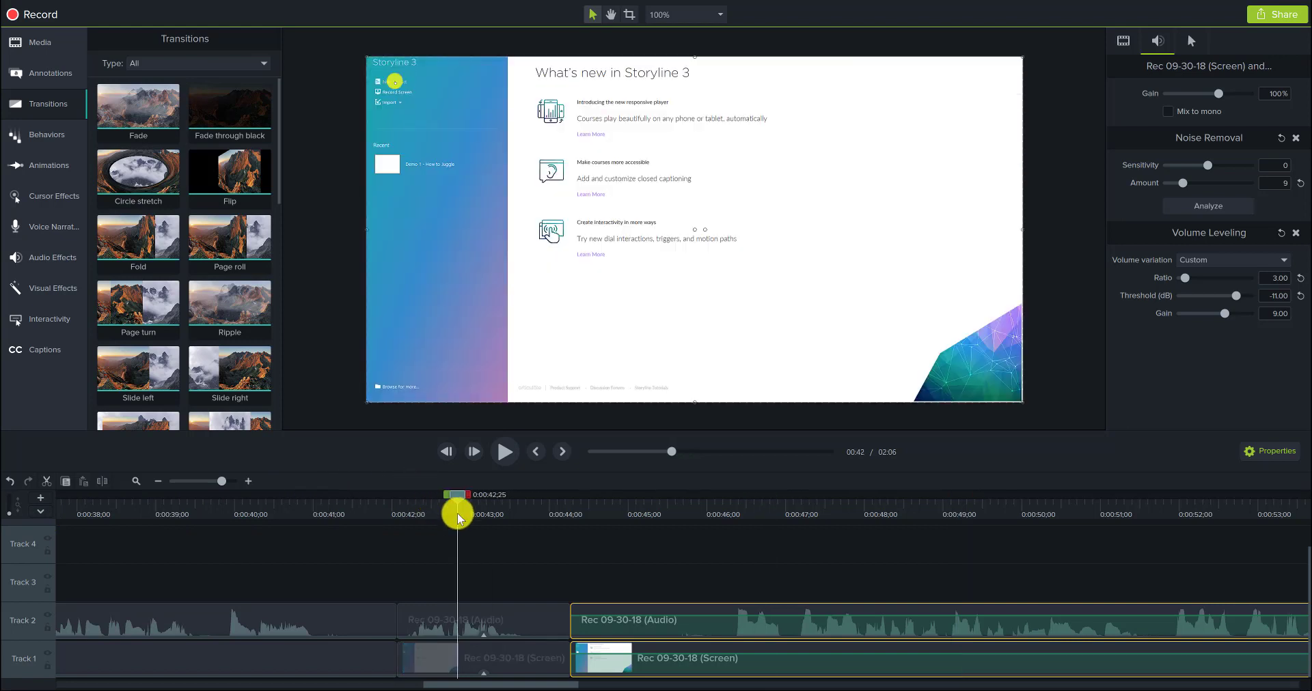
pyautogui.press('space')
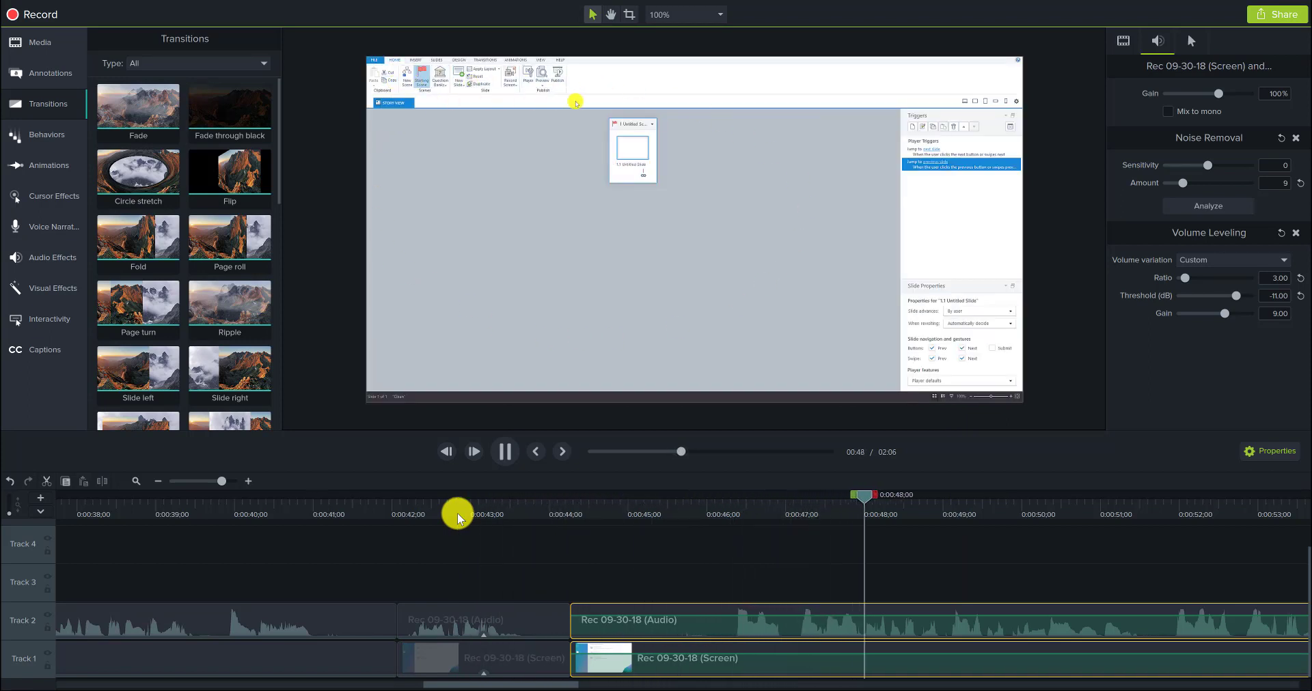
pyautogui.press('space')
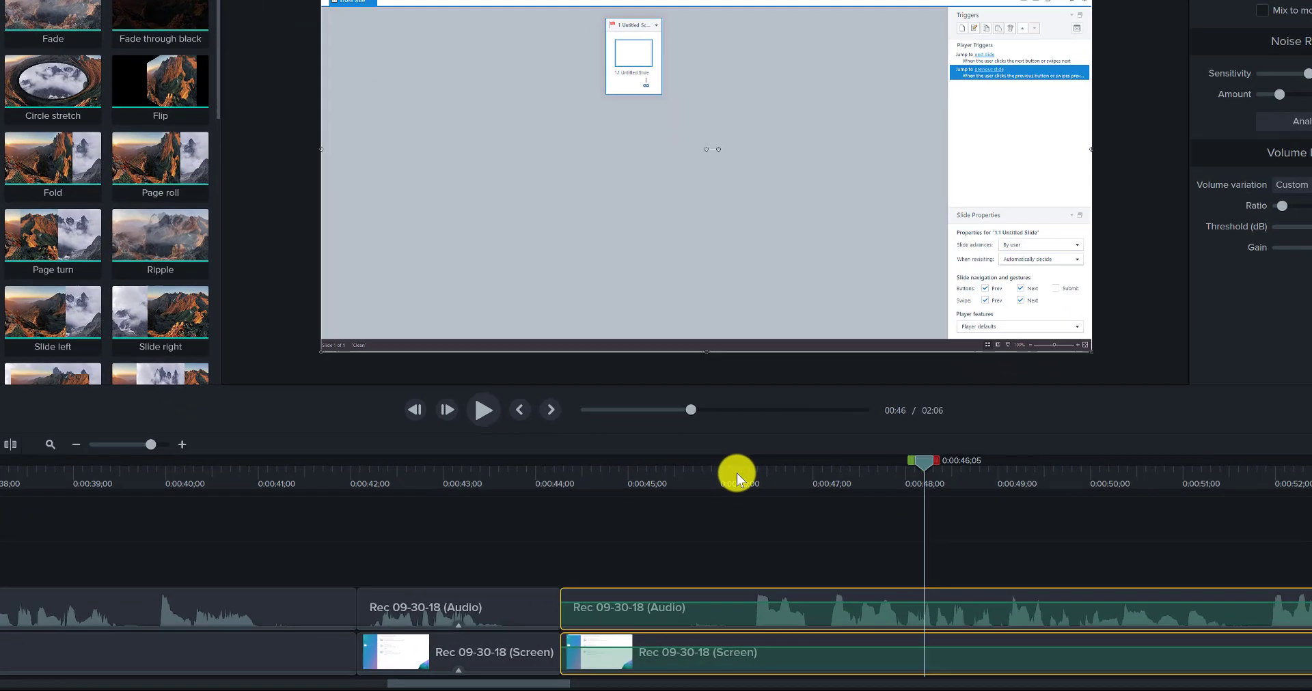
# Step: Split the audio and screen clips at 0:00:46;09 and remove about 0.8 seconds from the start of the later part, closing the gap
pyautogui.click(729, 518)
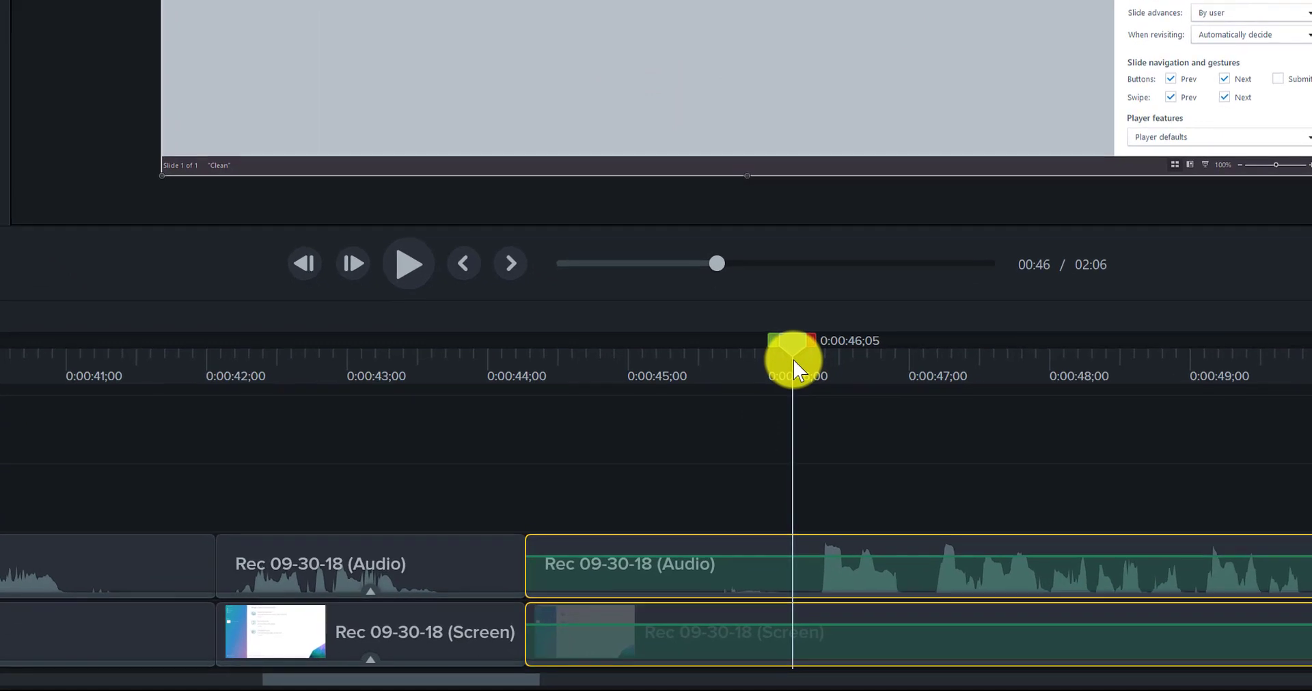
pyautogui.press('space')
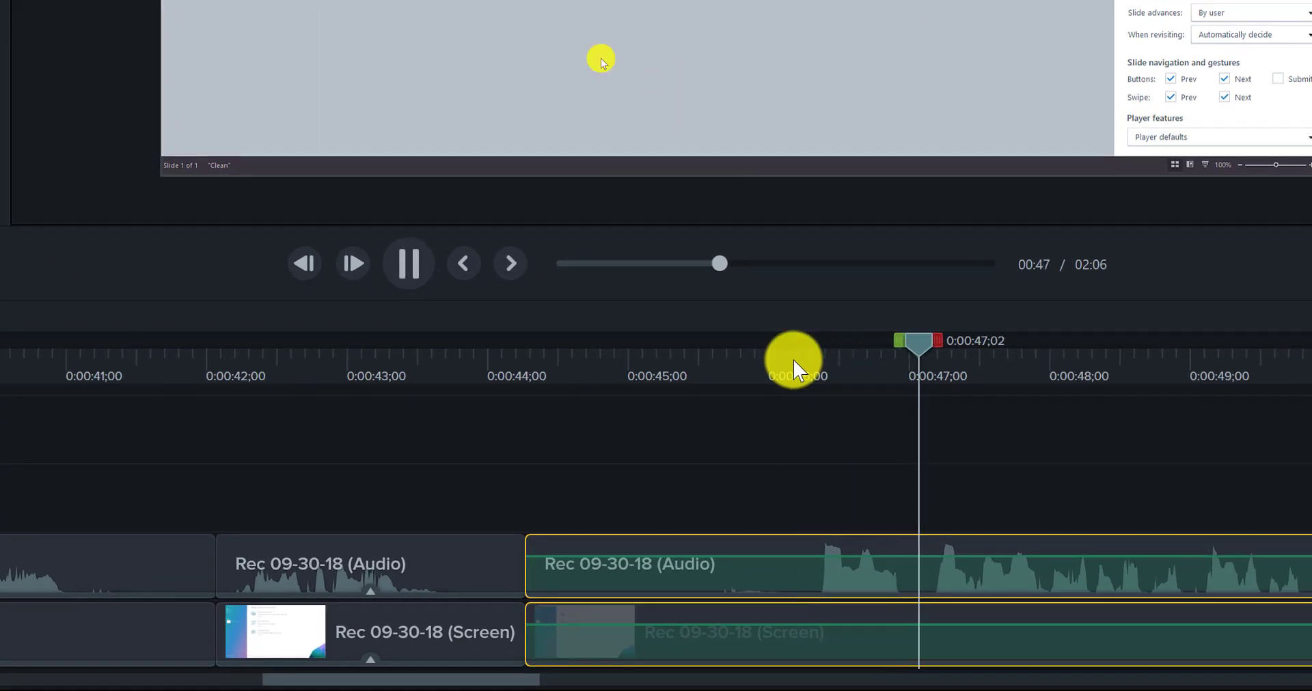
pyautogui.press('space')
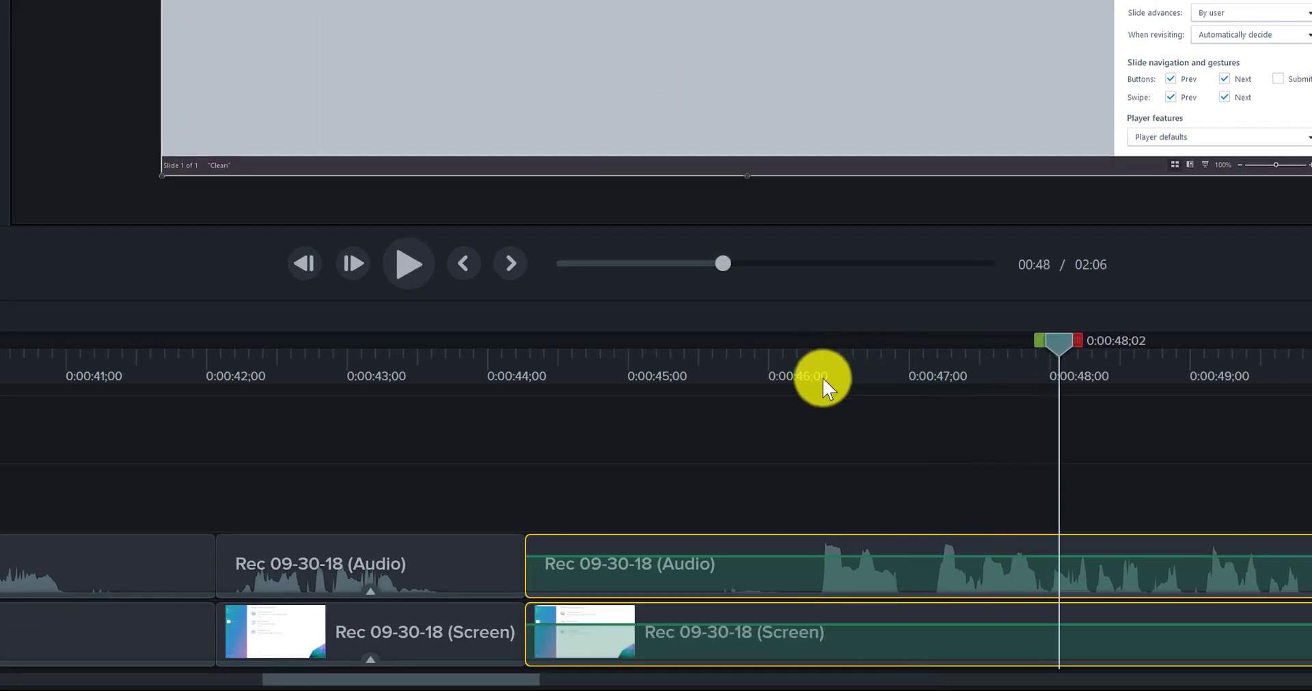
pyautogui.click(812, 376)
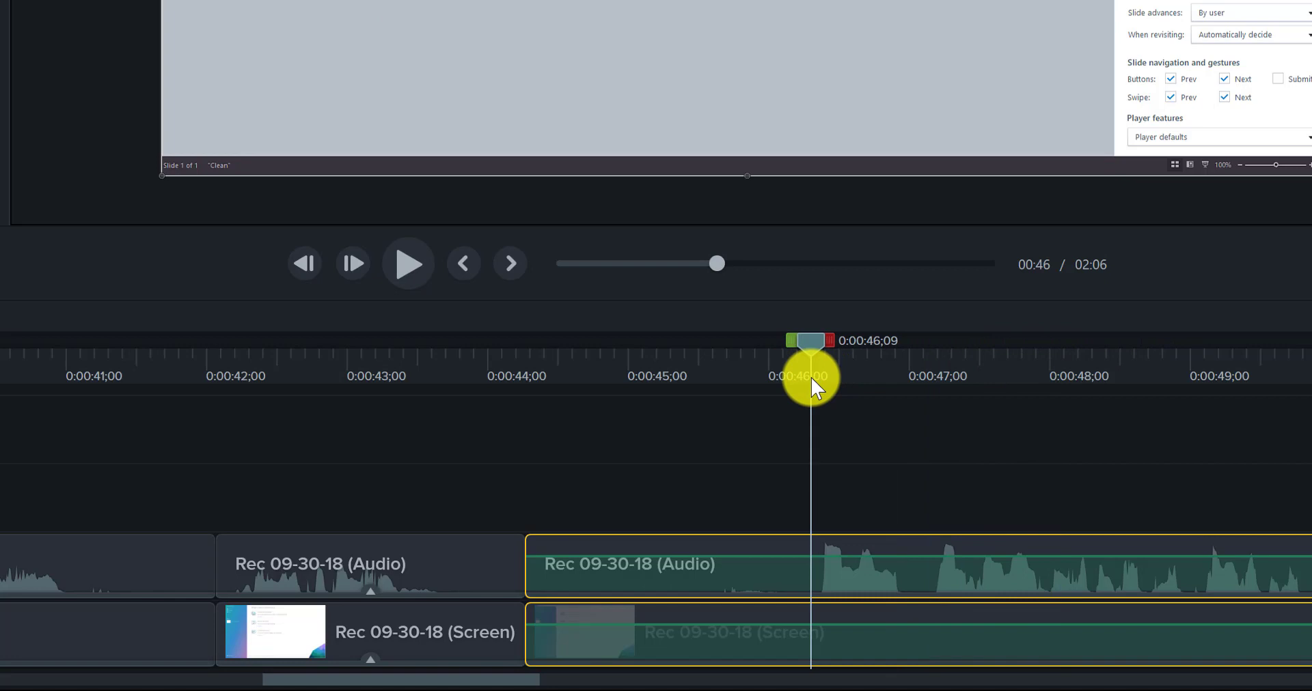
pyautogui.press('s')
pyautogui.click(860, 566)
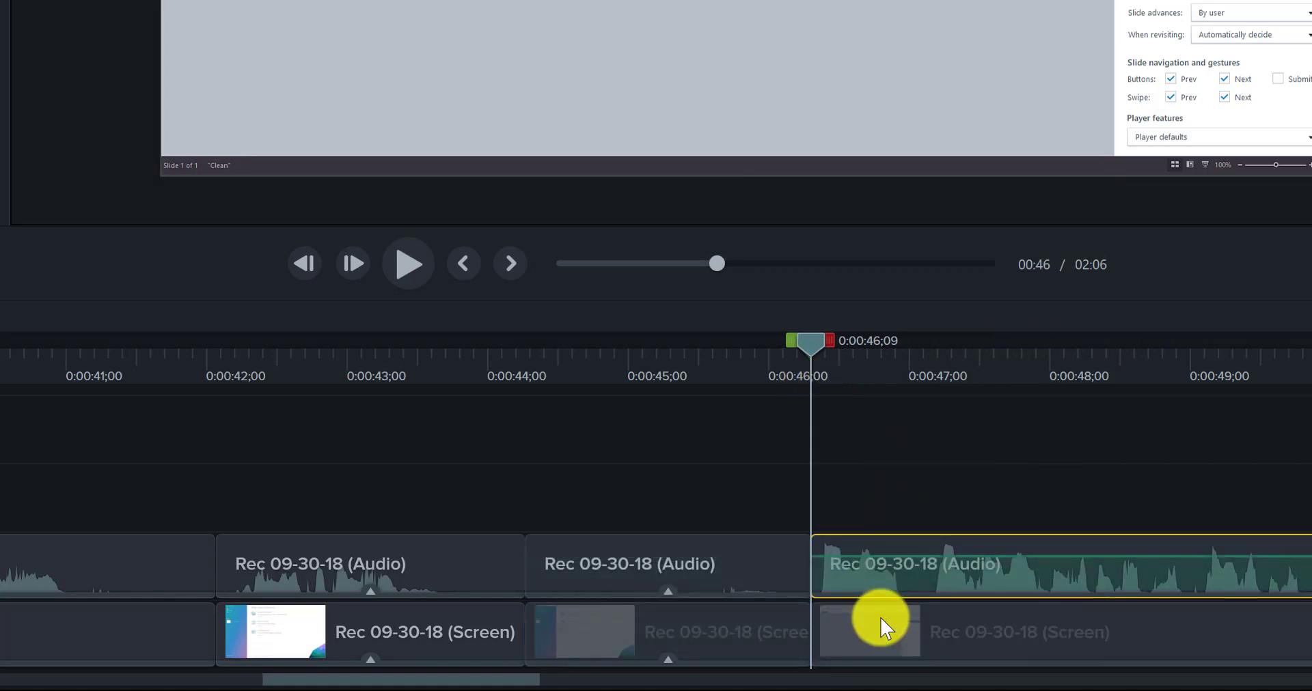
pyautogui.keyDown('ctrl'); pyautogui.click(880, 618); pyautogui.keyUp('ctrl')
pyautogui.moveTo(812, 553); pyautogui.dragTo(752, 538)
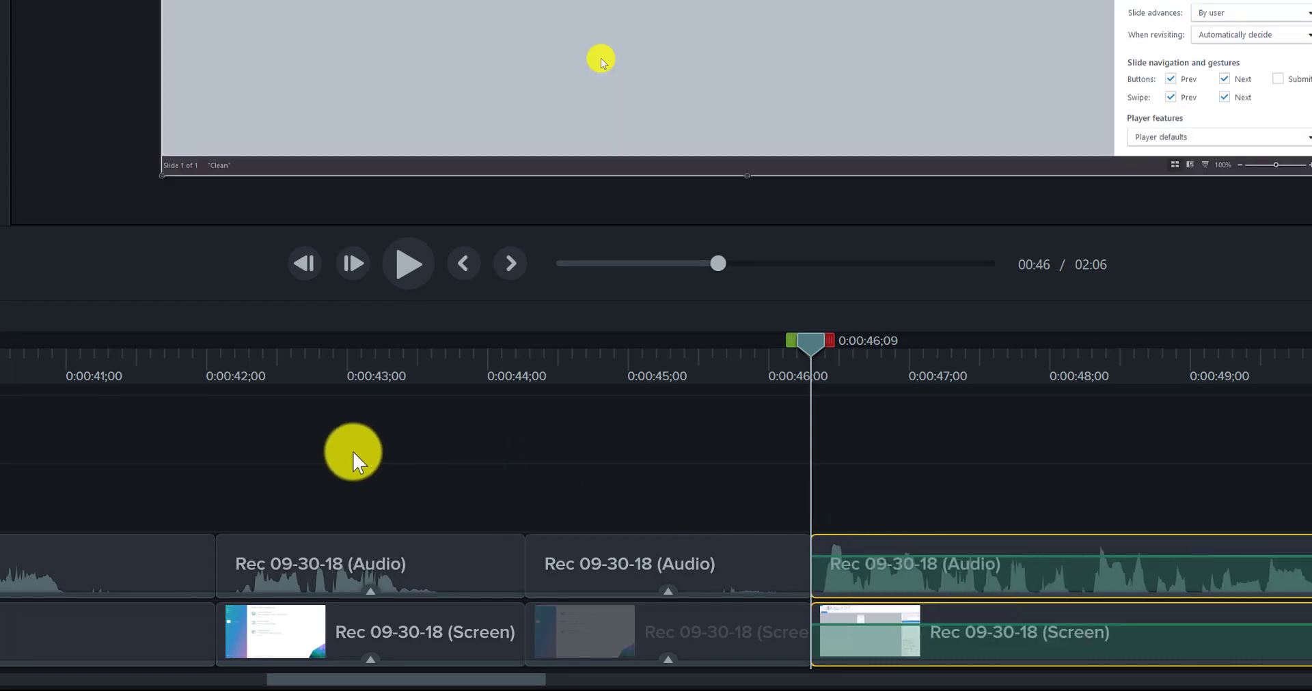
# Step: Preview the cut at 0:00:46;09 through 0:00:49;13, and replay it from 0:00:43;04 to 0:00:47;20
pyautogui.click(329, 369)
pyautogui.press('space')
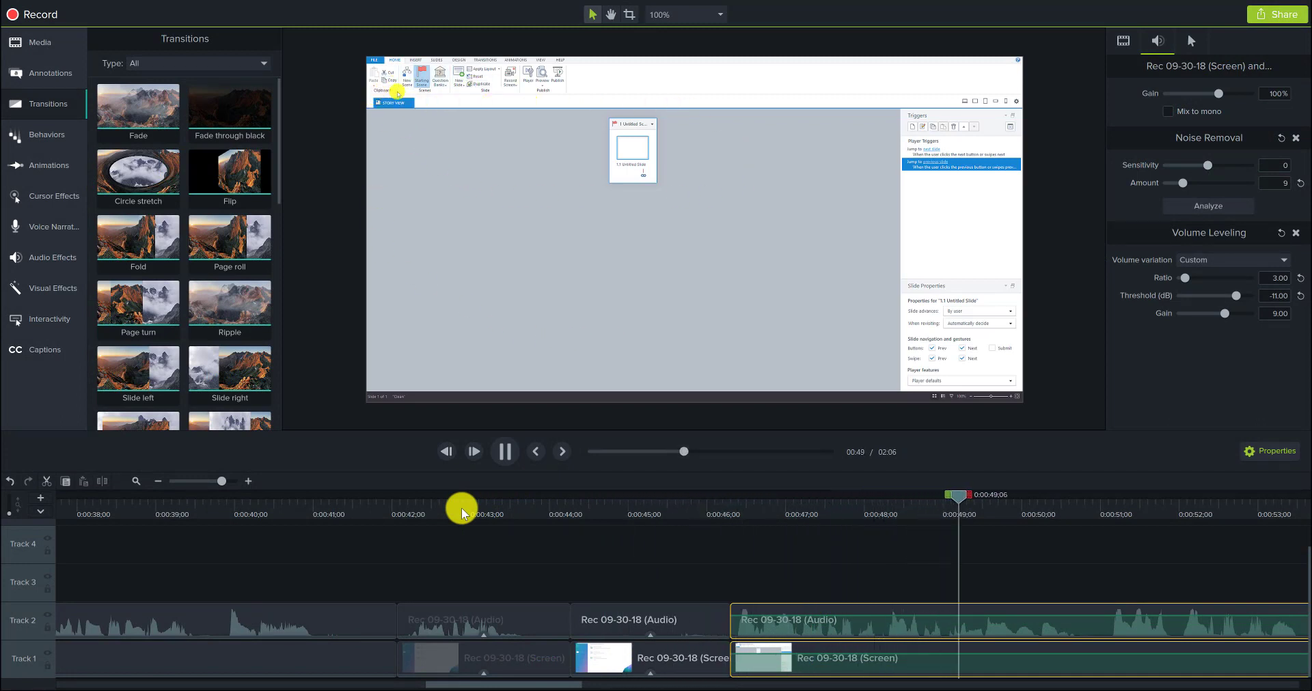
pyautogui.press('space')
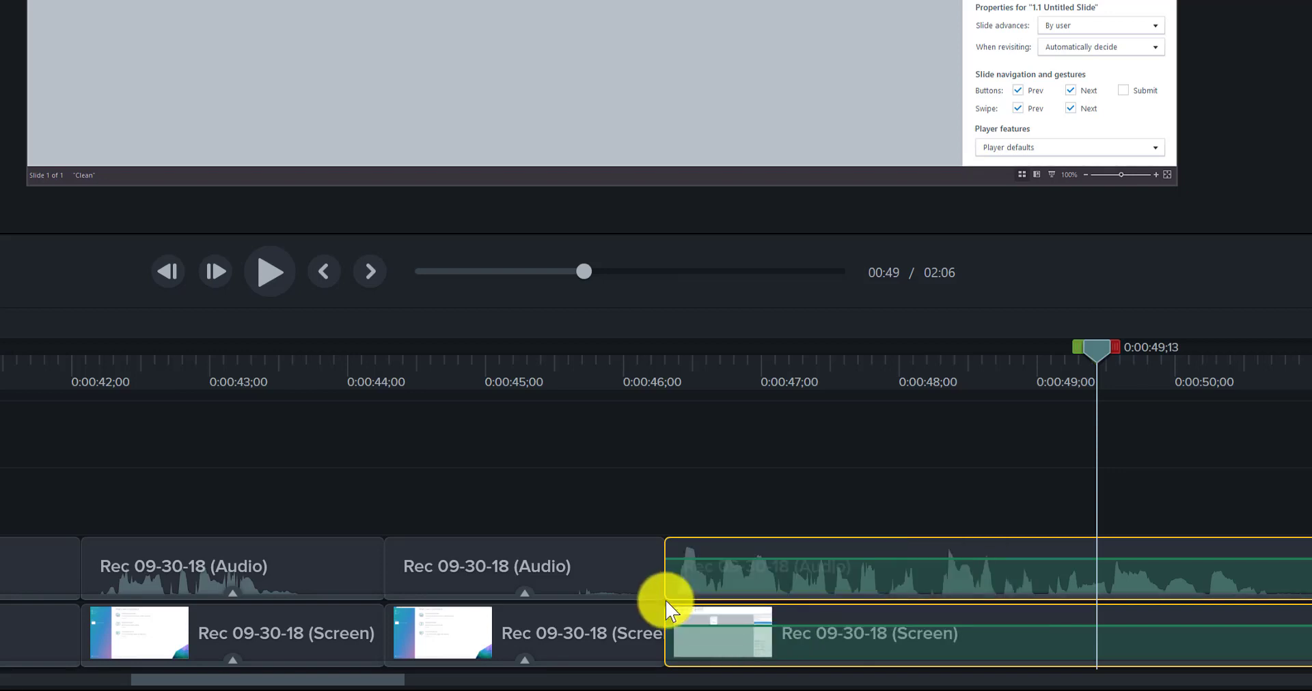
pyautogui.click(227, 375)
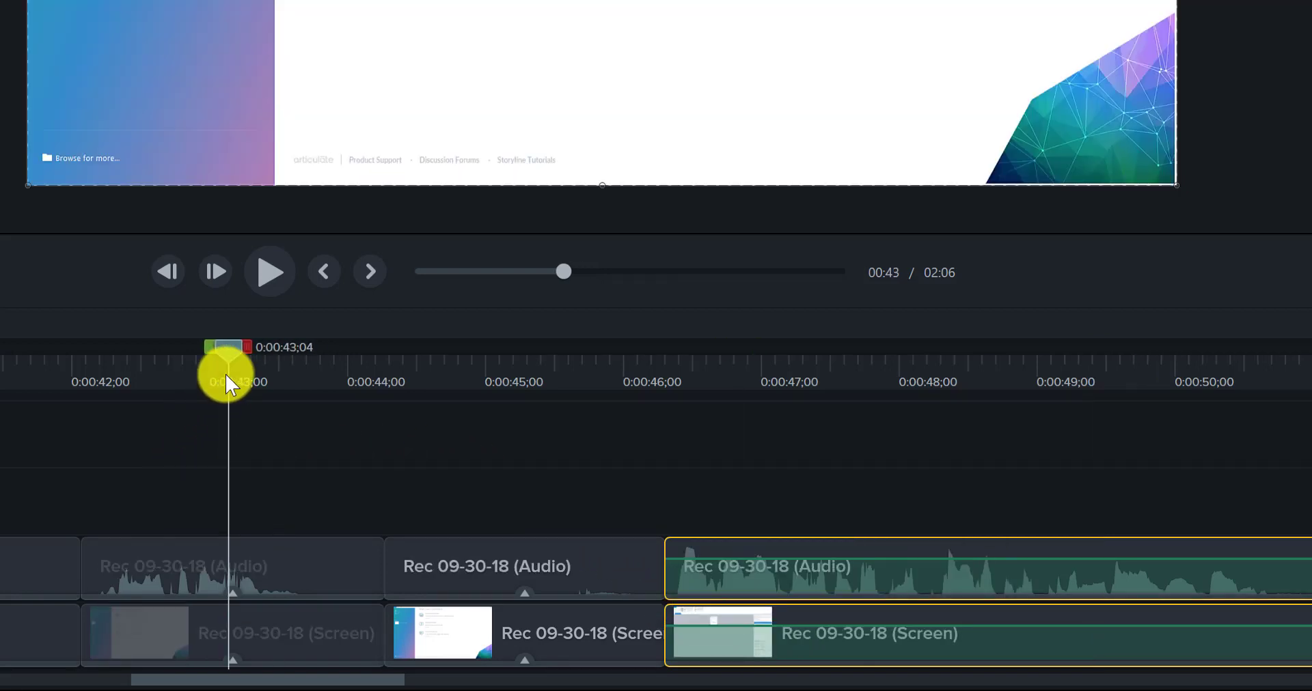
pyautogui.press('space')
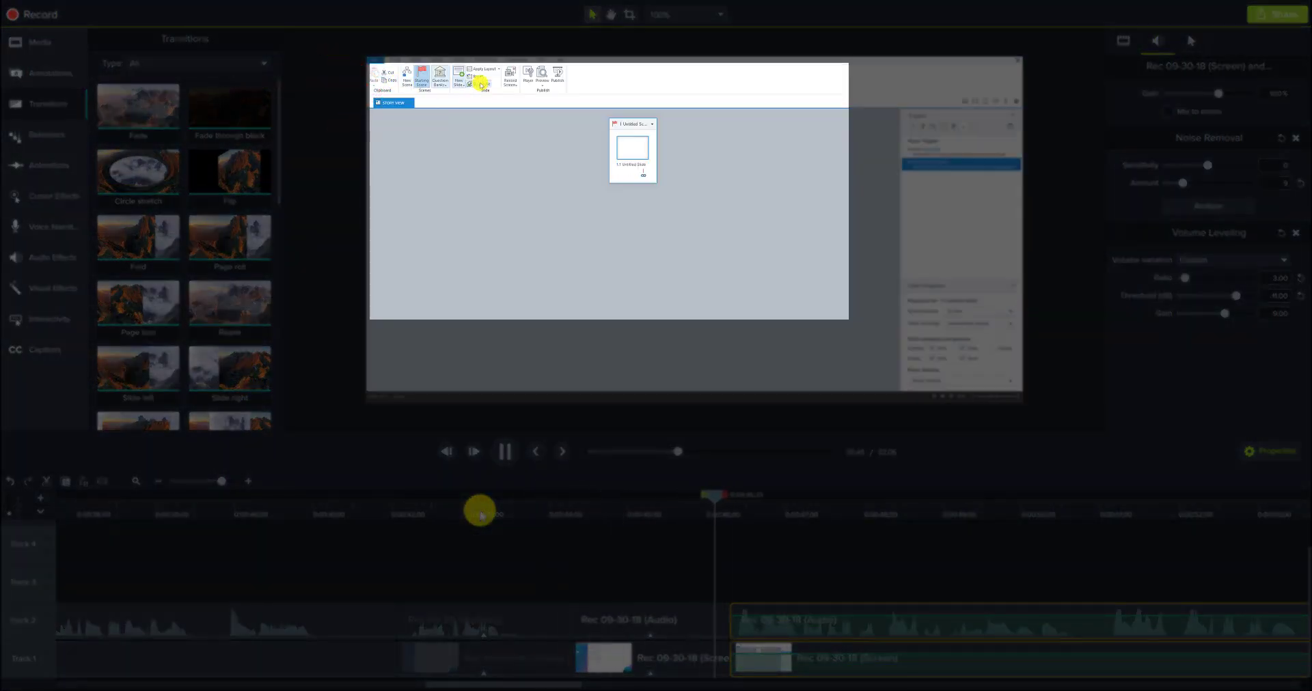
pyautogui.press('space')
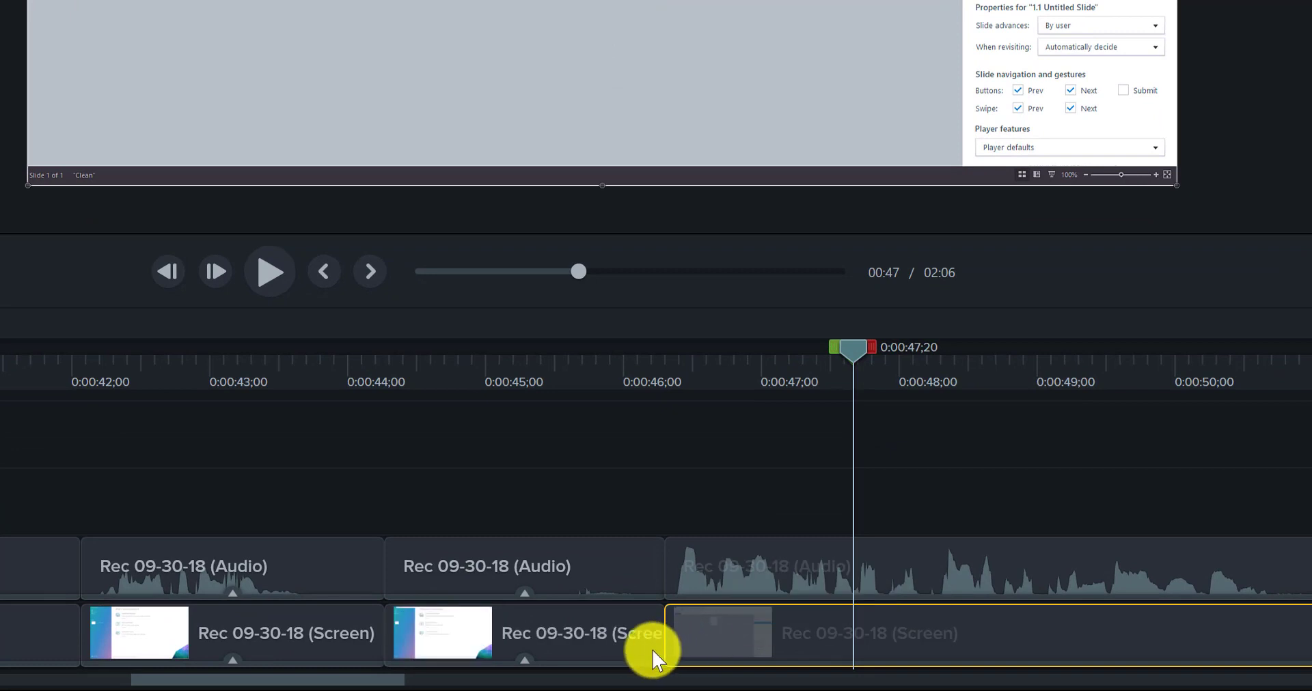
# Step: Trim about 0.6 seconds off the start of the screen clip at 0:00:46;09 and extend the preceding screen clip to fill the gap
pyautogui.moveTo(666, 649); pyautogui.dragTo(748, 648)
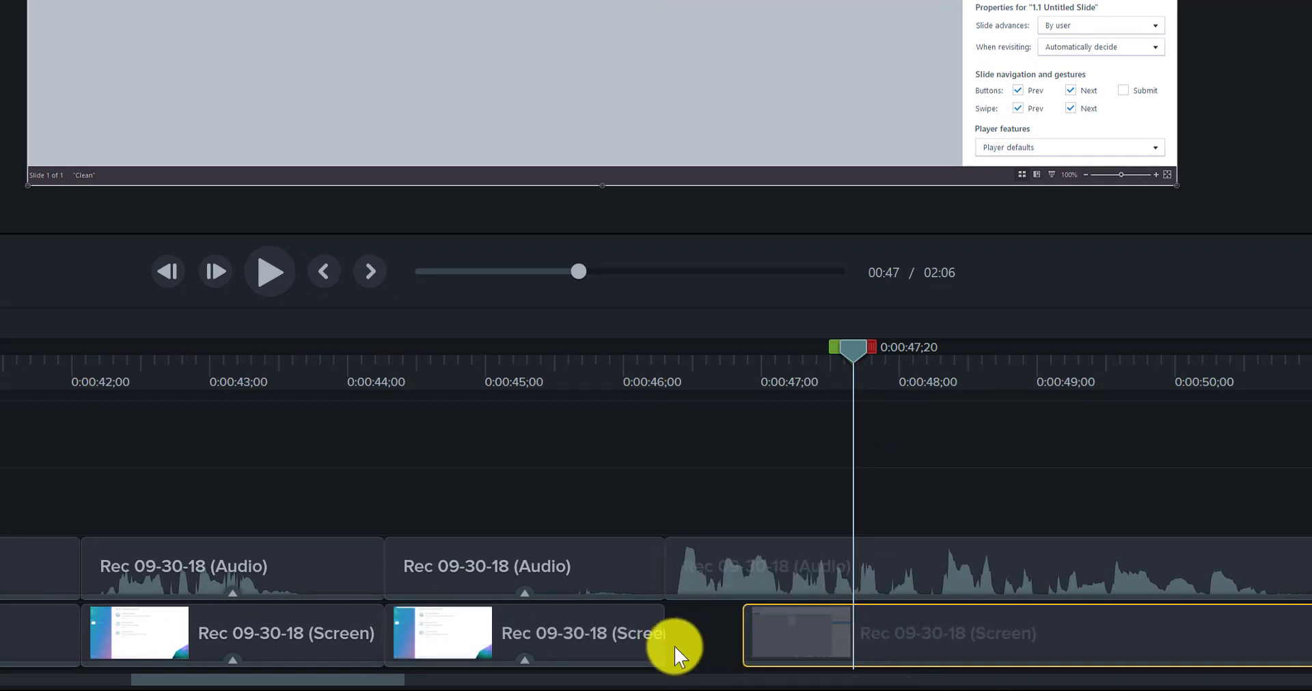
pyautogui.click(658, 653)
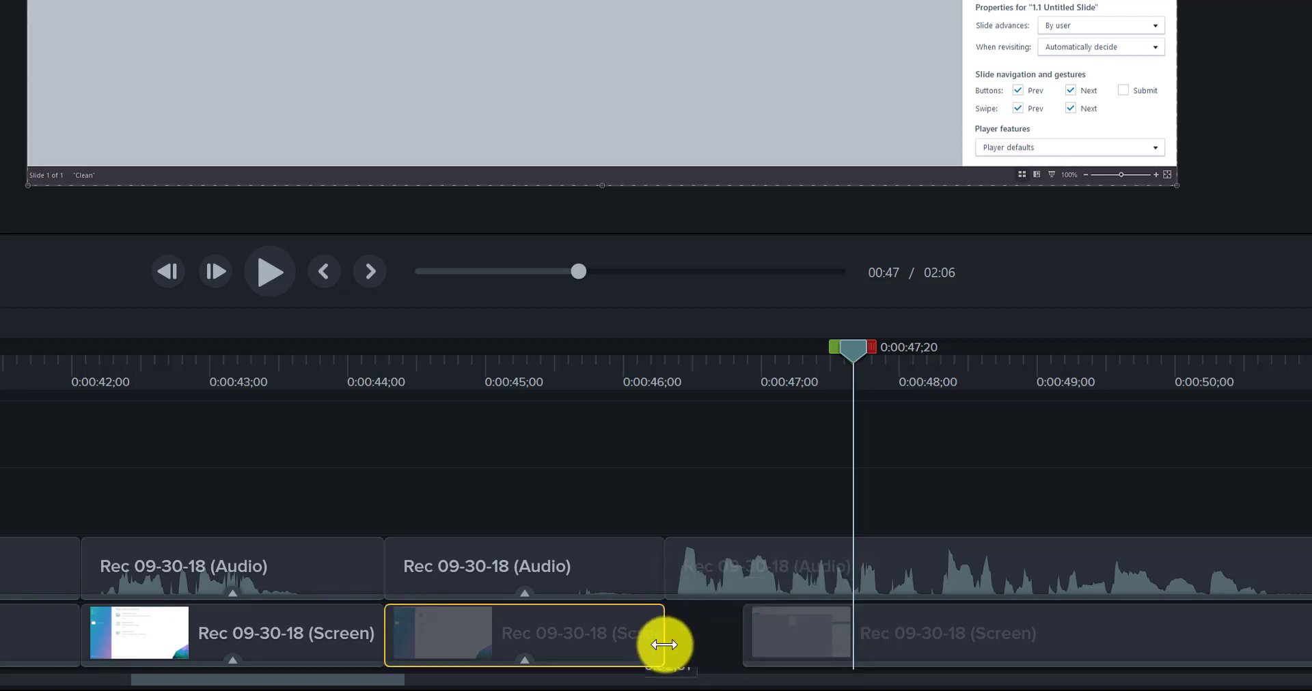
pyautogui.moveTo(663, 645); pyautogui.dragTo(753, 645)
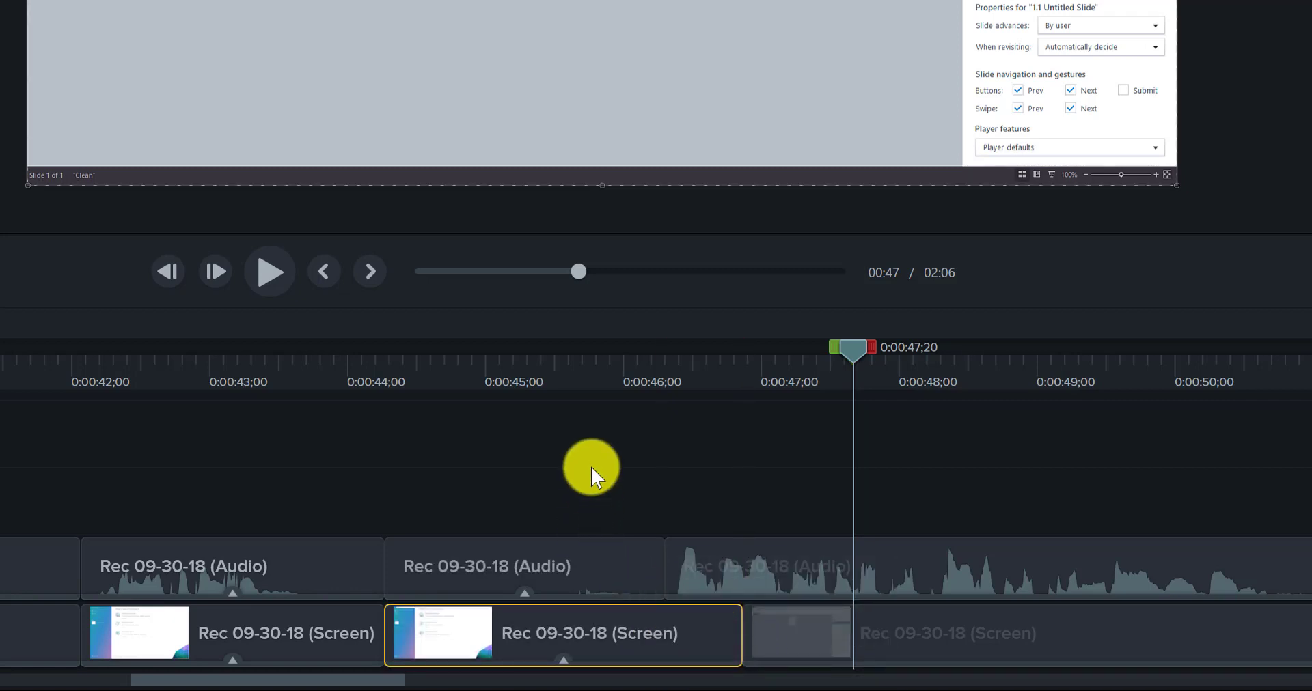
# Step: Preview the recording from 0:00:45;21 to 0:01:14;06, and replay the passages from 0:01:09;23 and 0:01:12;14 to examine the pauses
pyautogui.click(580, 380)
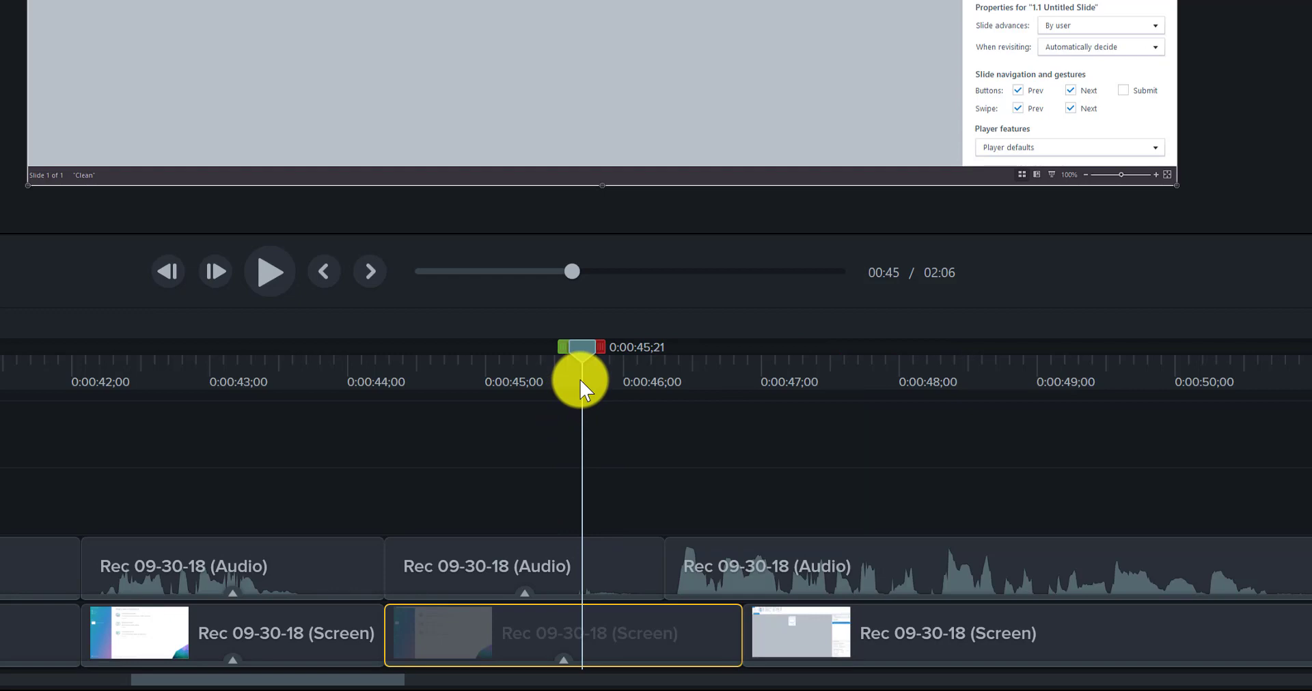
pyautogui.press('space')
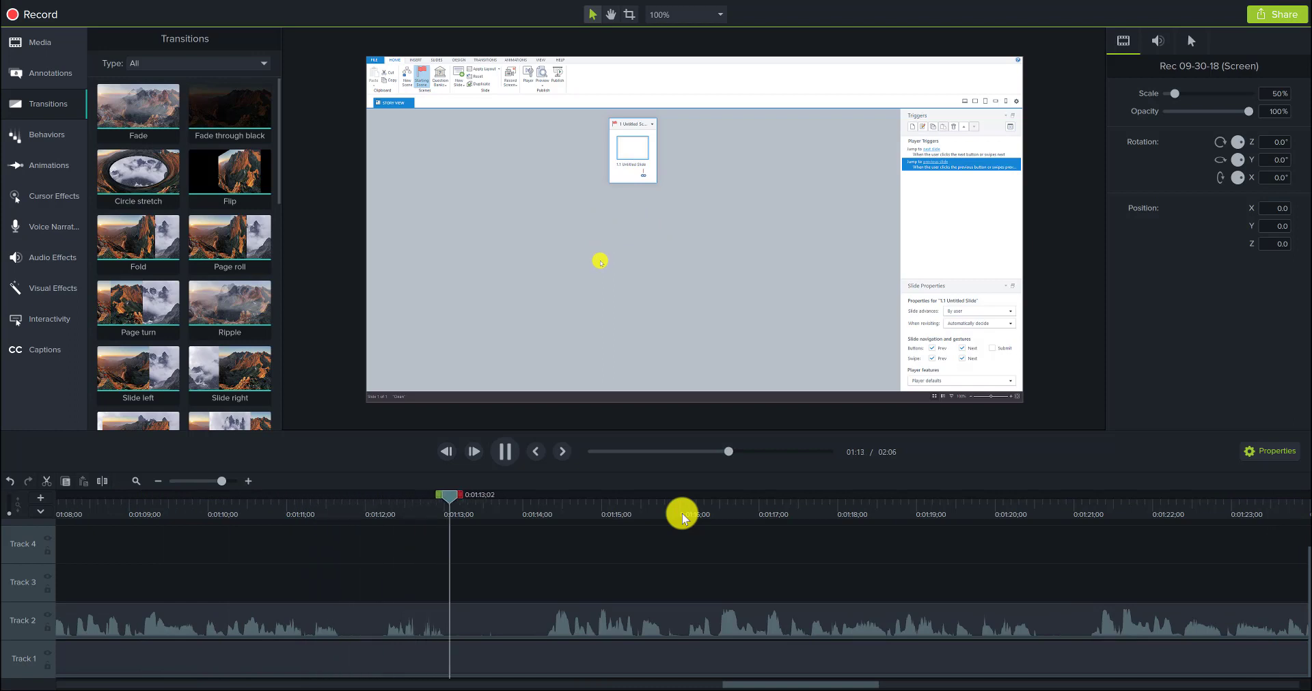
pyautogui.press('space')
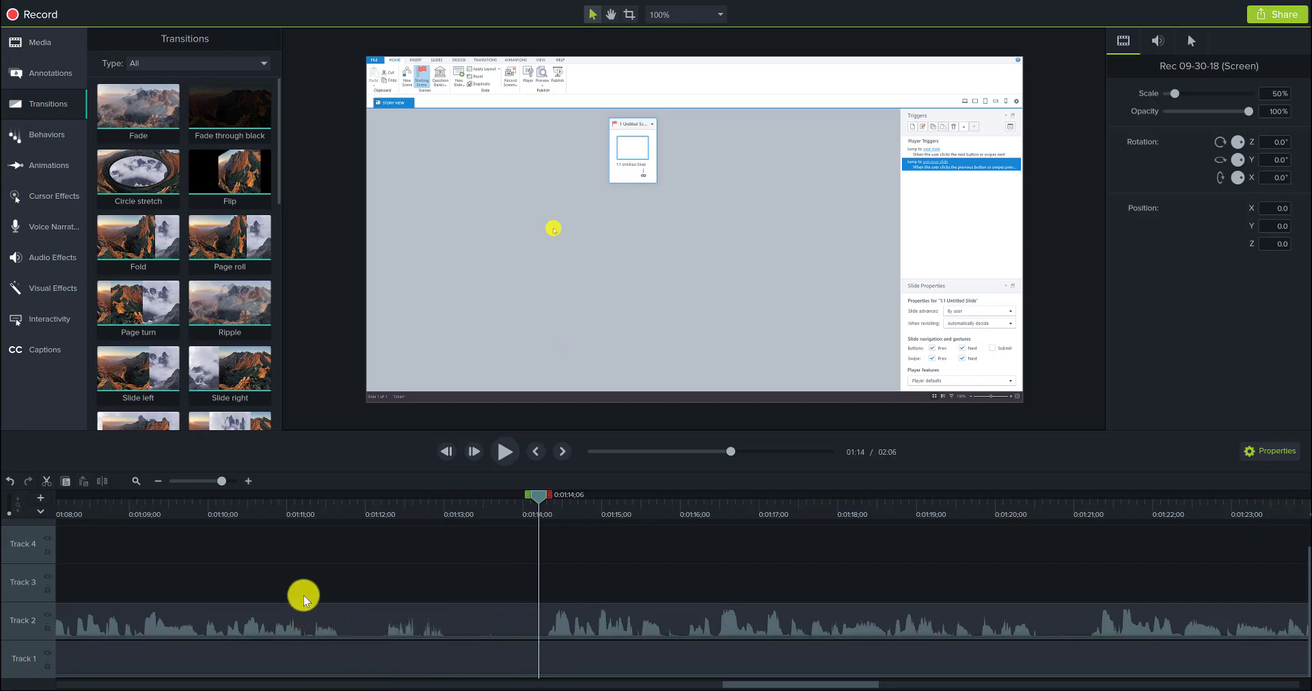
pyautogui.click(190, 512)
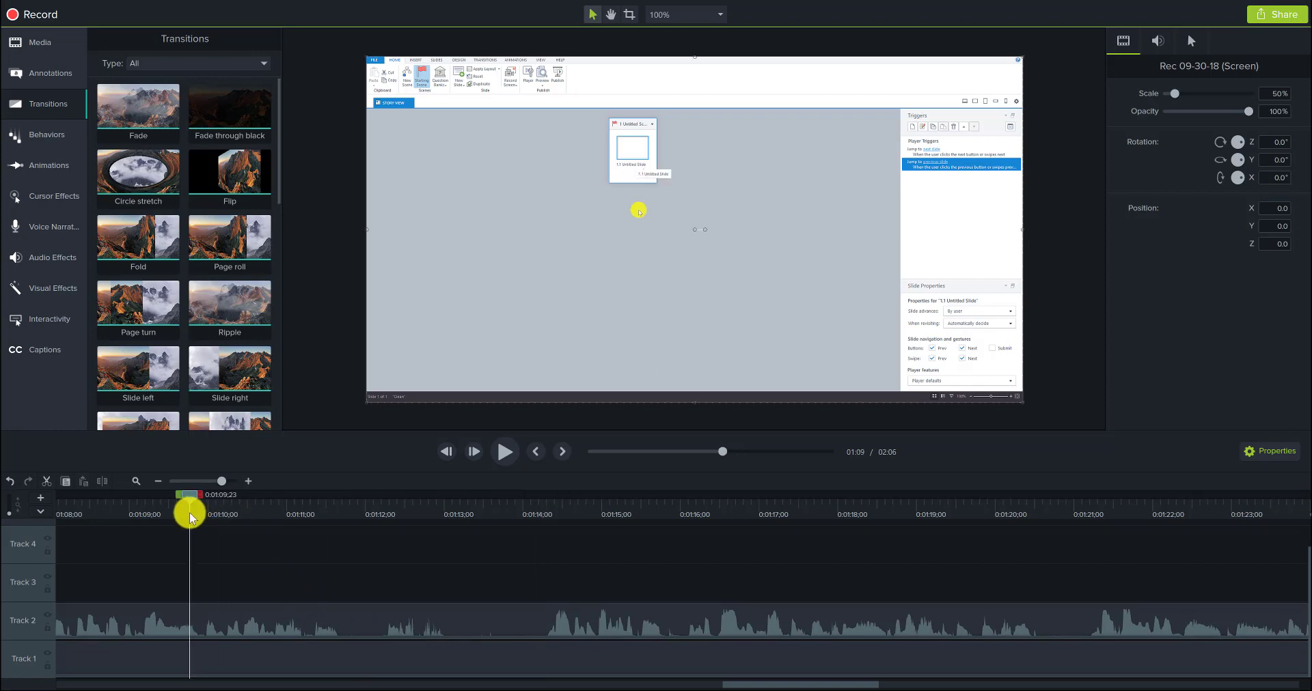
pyautogui.press('space')
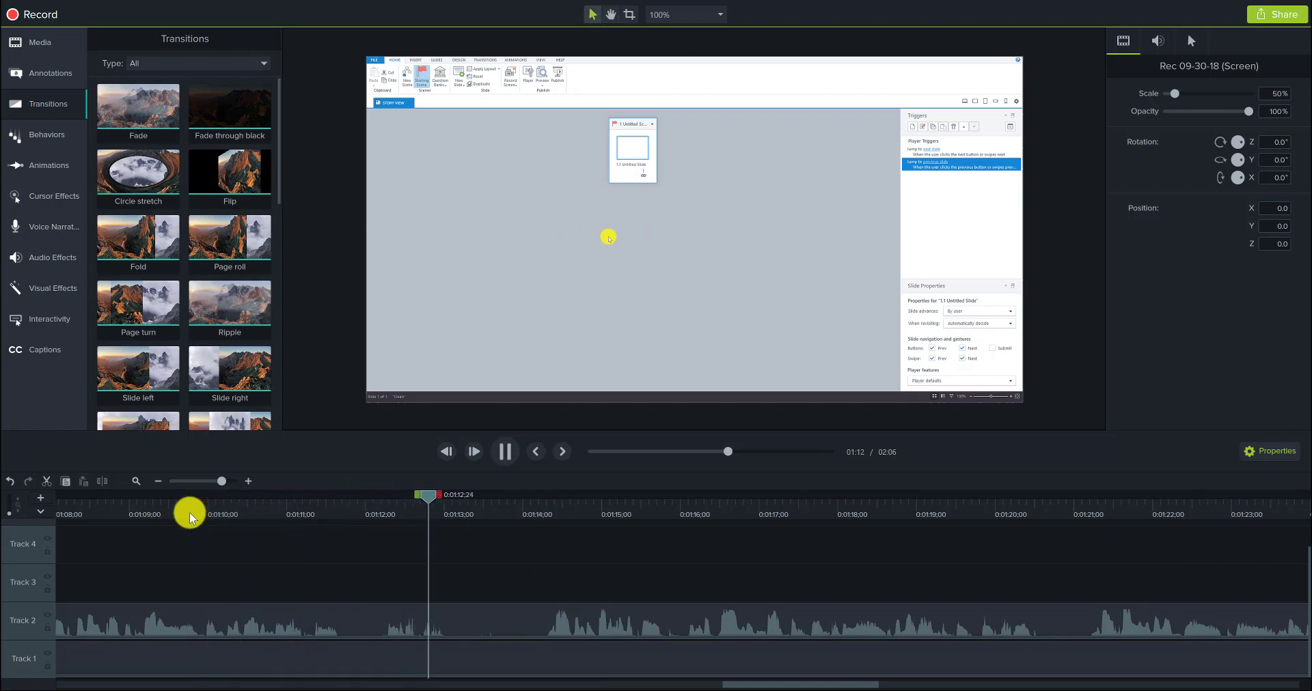
pyautogui.click(402, 511)
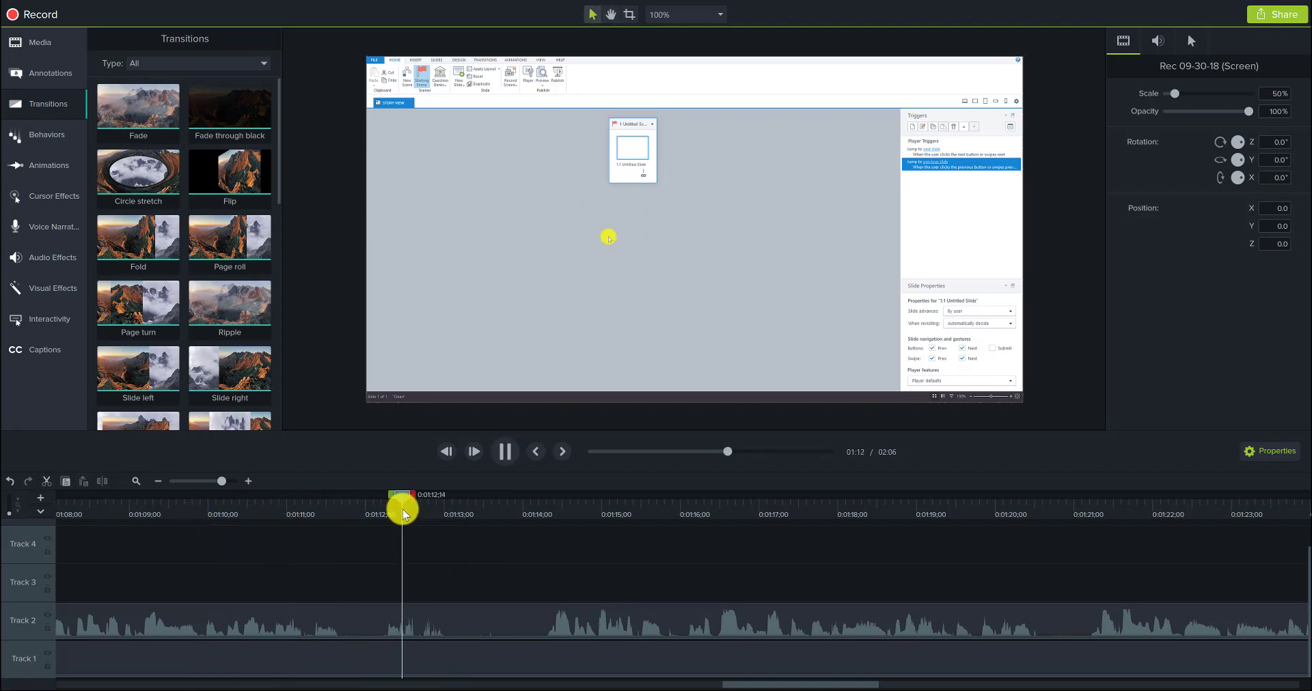
pyautogui.press('space')
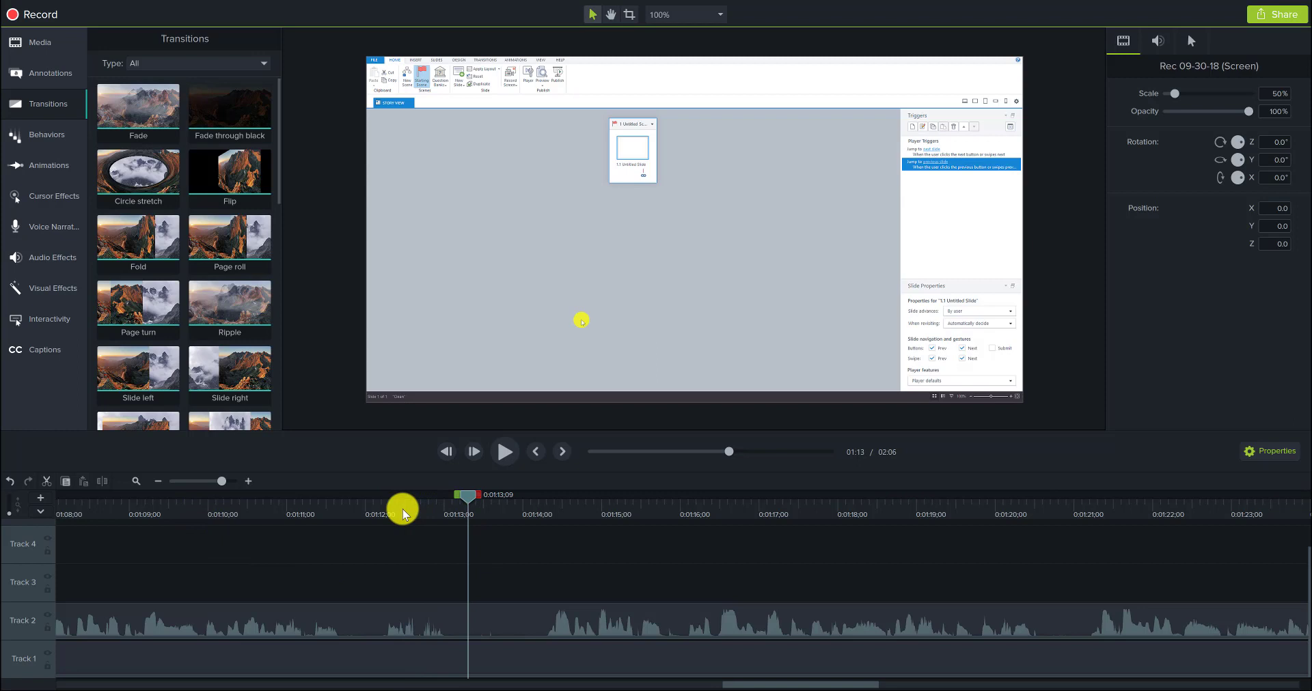
# Step: Split the audio and screen clips at 0:01:11;27 and trim about 0.6 seconds off the end of the earlier part
pyautogui.click(358, 511)
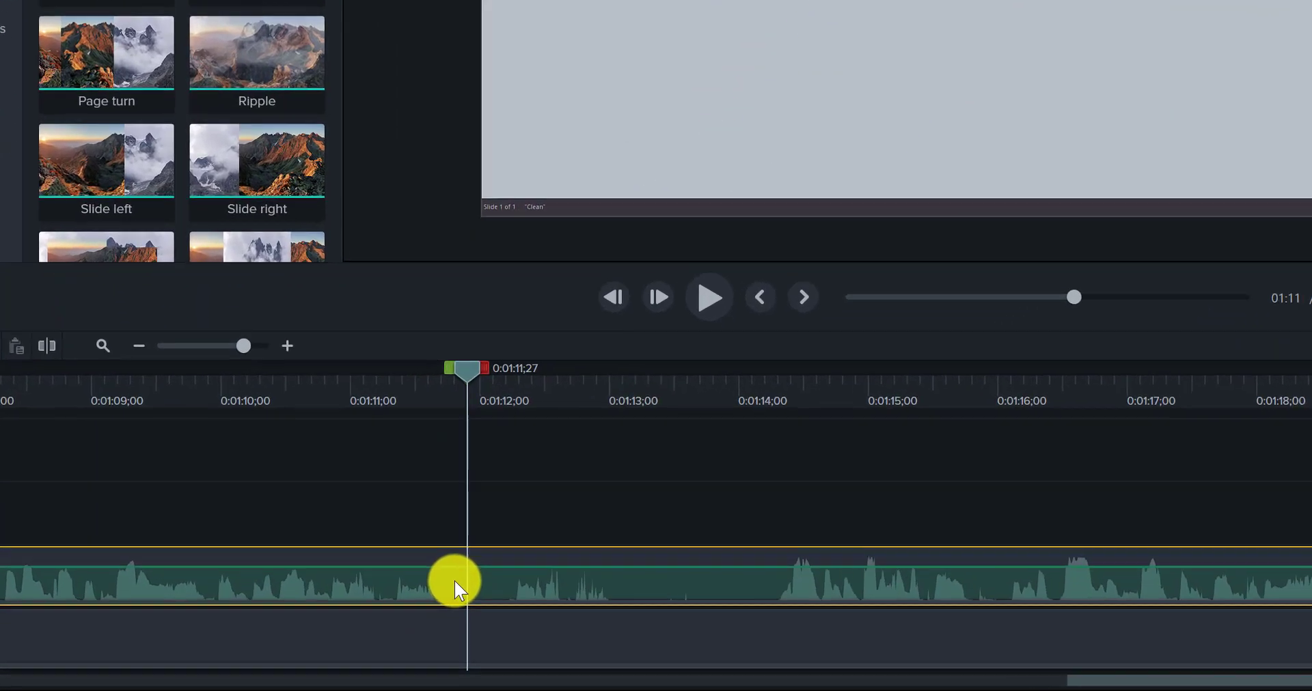
pyautogui.moveTo(454, 581); pyautogui.dragTo(448, 636)
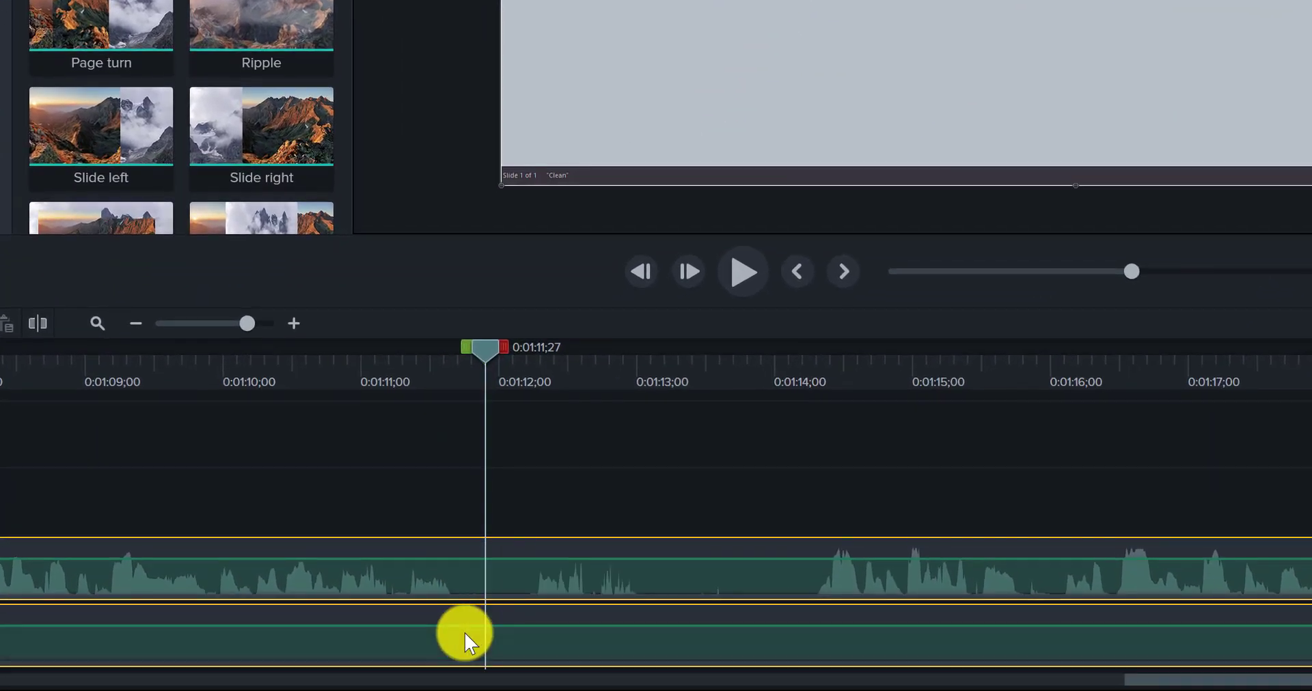
pyautogui.press('s')
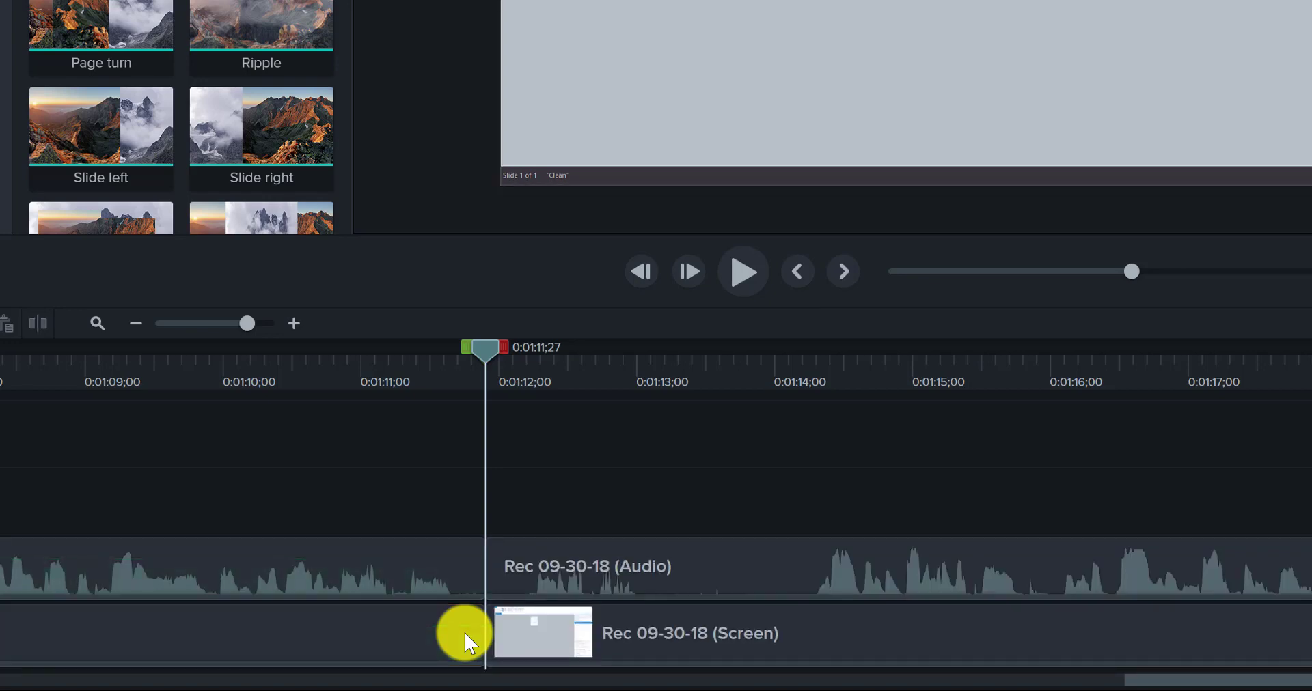
pyautogui.click(486, 545)
pyautogui.click(451, 546)
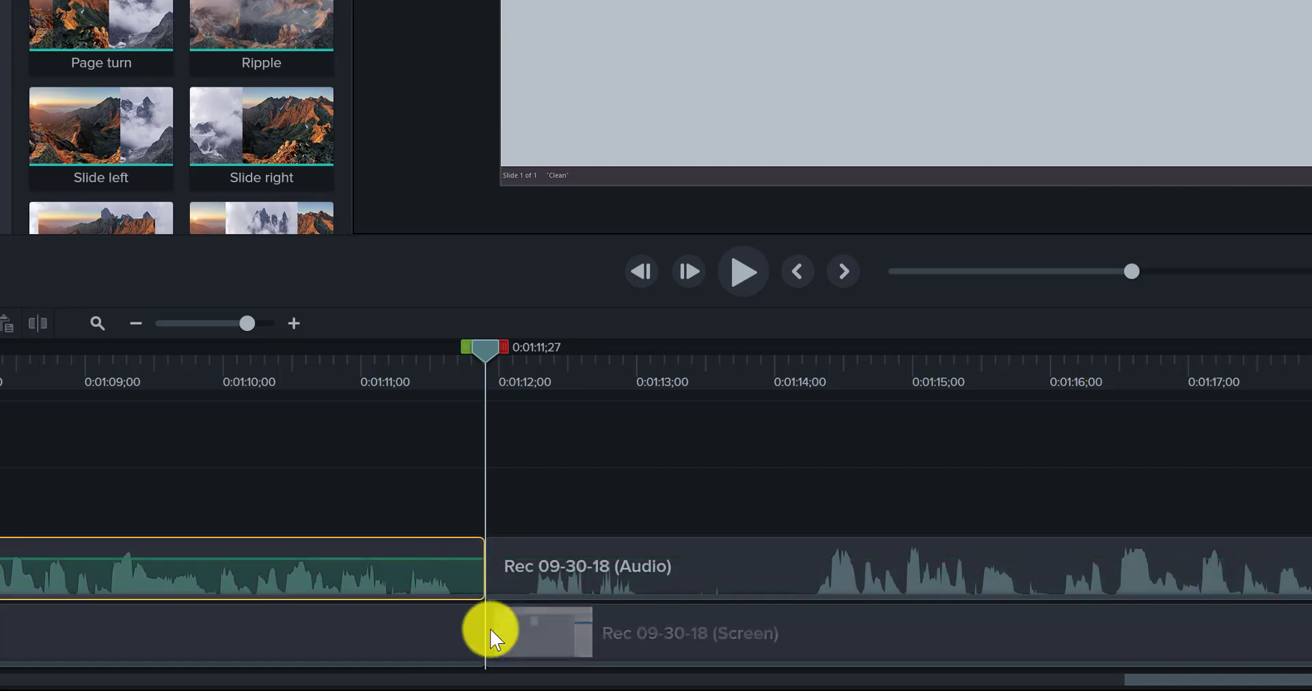
pyautogui.keyDown('ctrl'); pyautogui.click(453, 649); pyautogui.keyUp('ctrl')
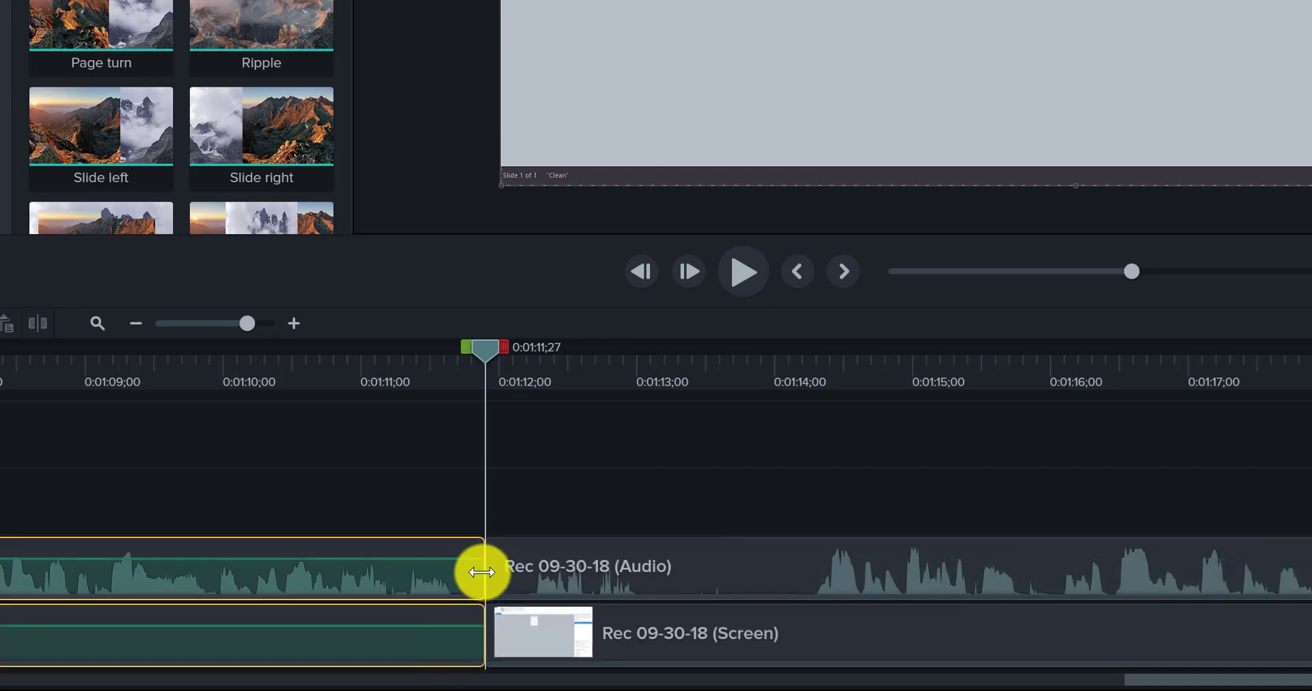
pyautogui.moveTo(484, 568); pyautogui.dragTo(398, 567)
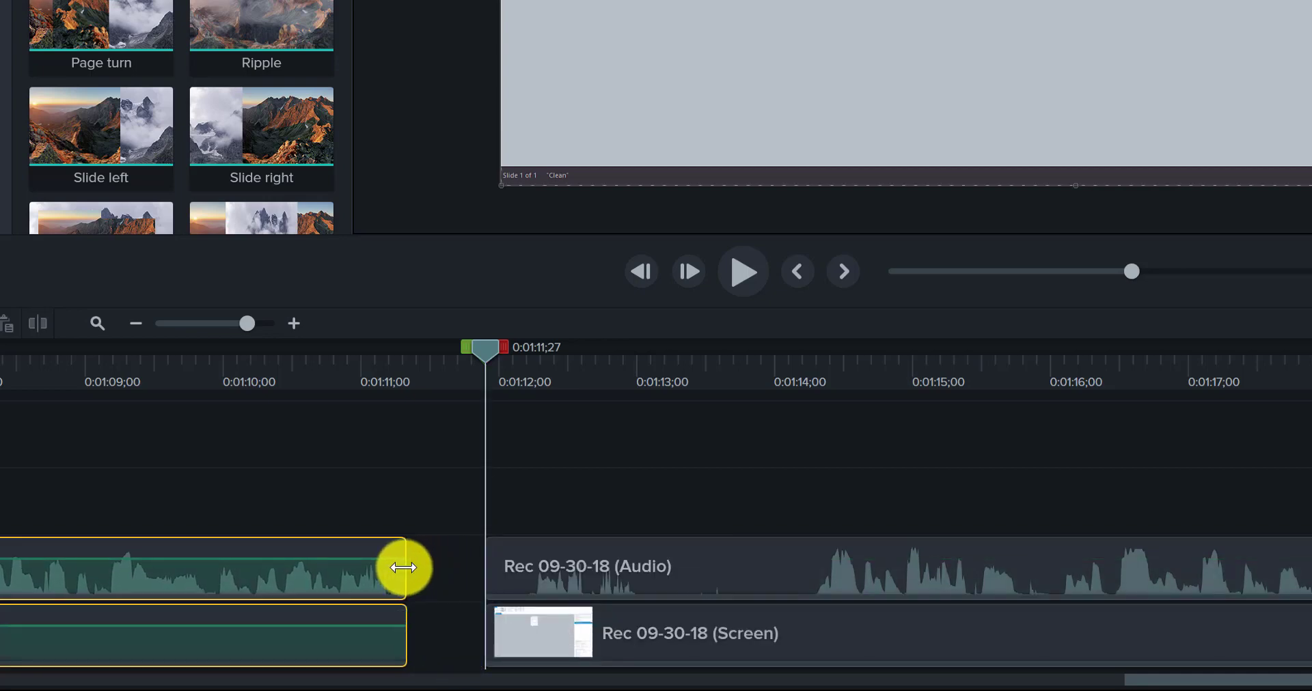
# Step: Move the later audio and screen clips back against the earlier part at 0:01:11;10 and preview the cut from 0:01:09;24 to 0:01:12;25
pyautogui.click(541, 570)
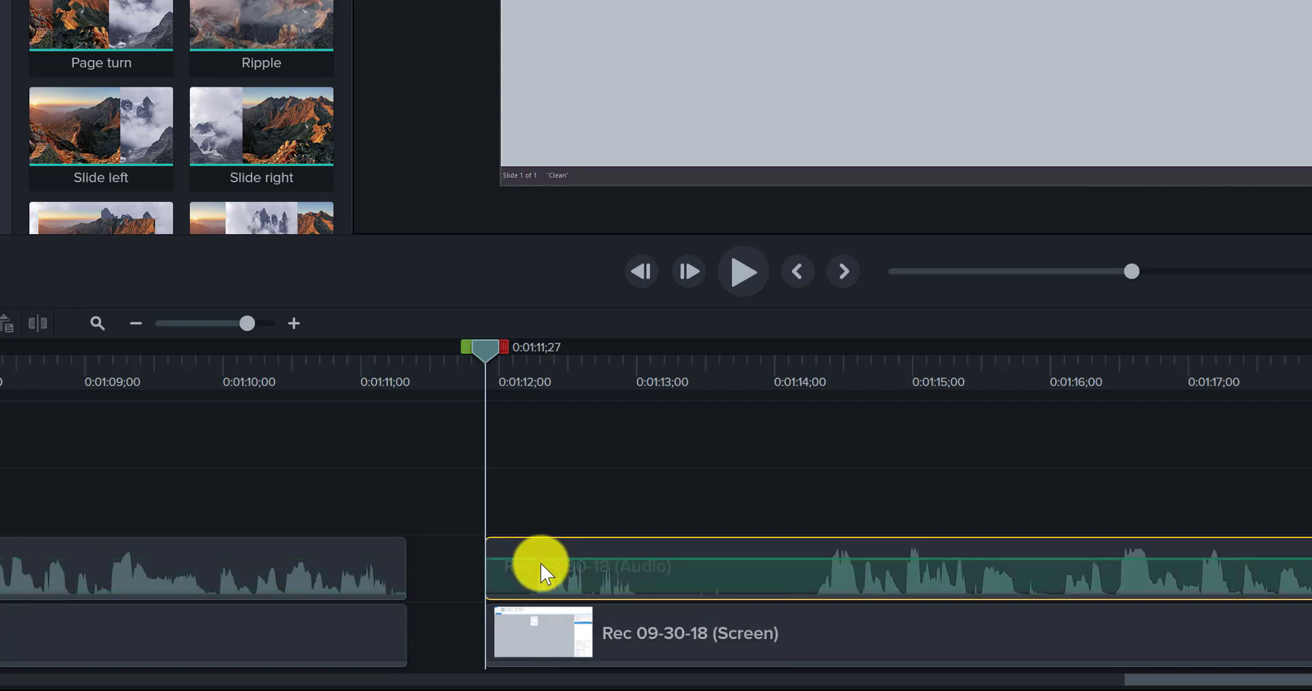
pyautogui.keyDown('ctrl'); pyautogui.click(541, 652); pyautogui.keyUp('ctrl')
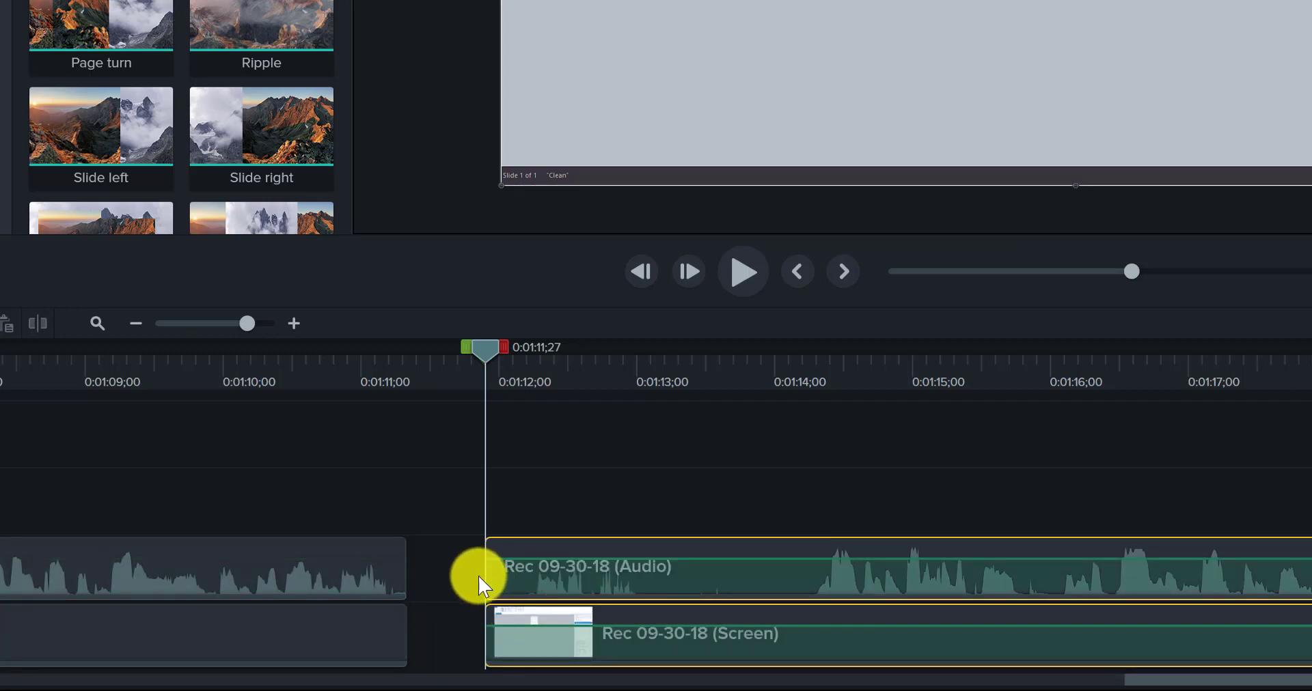
pyautogui.moveTo(484, 586); pyautogui.dragTo(396, 546)
pyautogui.click(196, 383)
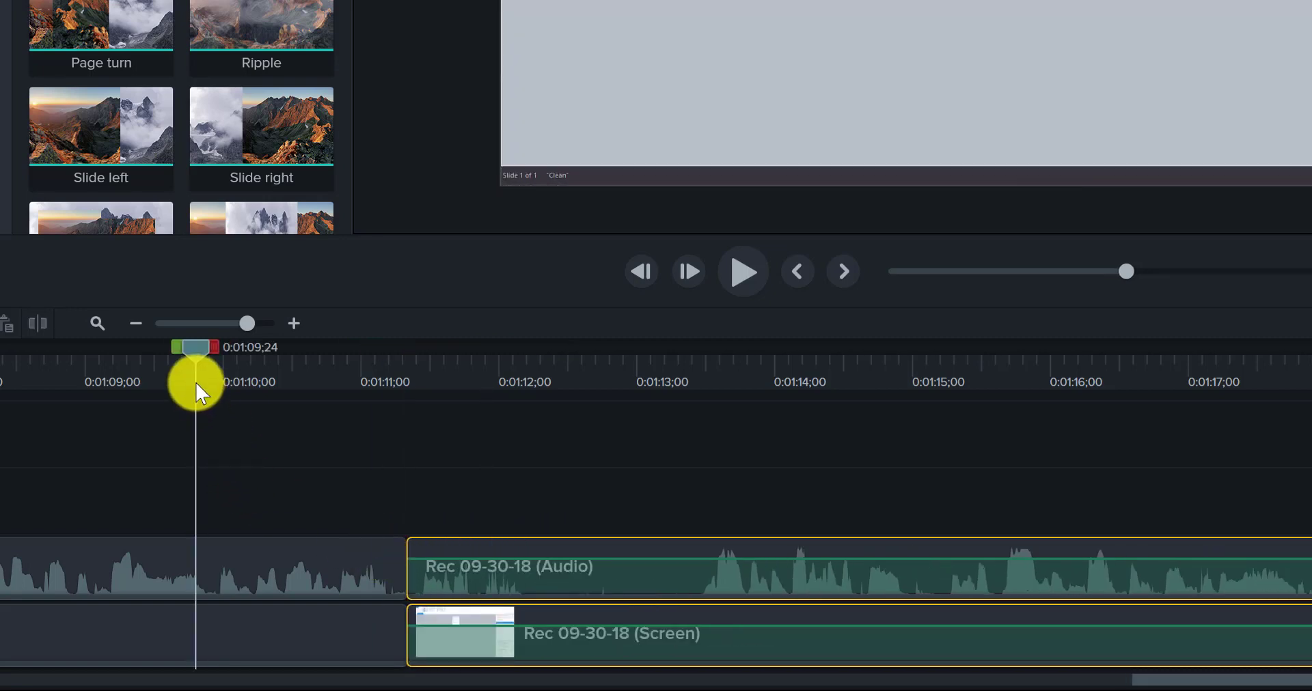
pyautogui.press('space')
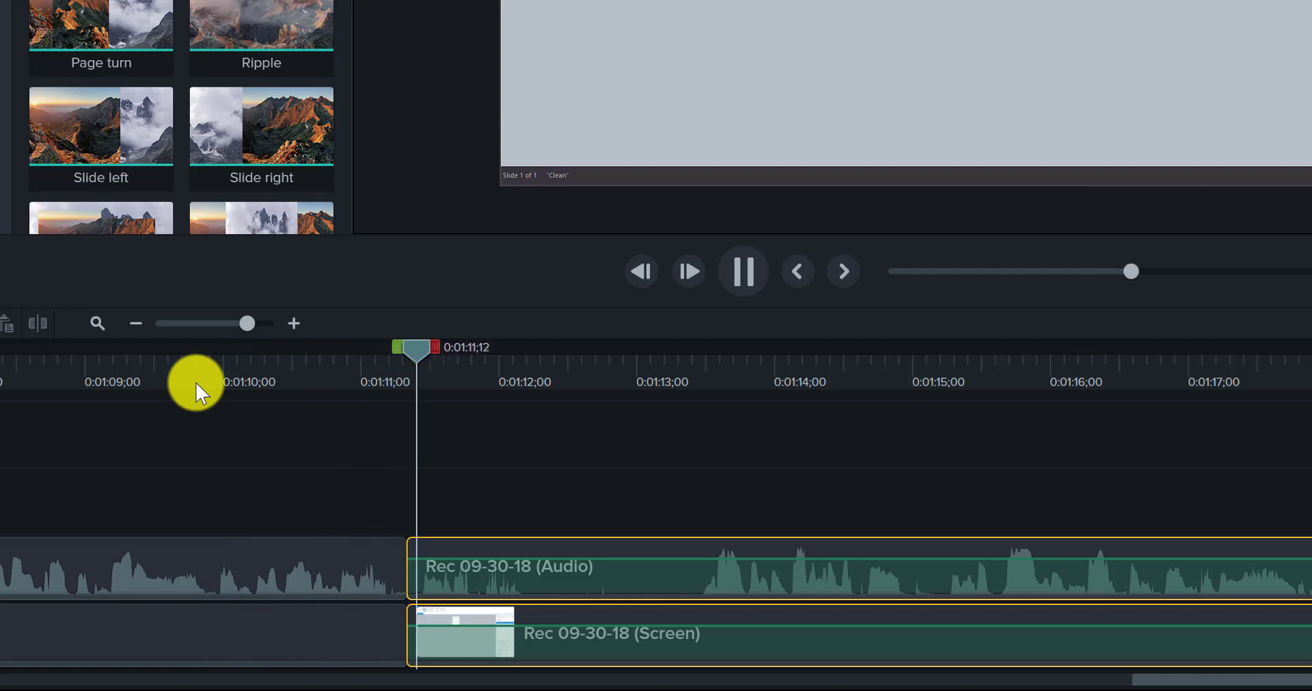
pyautogui.press('space')
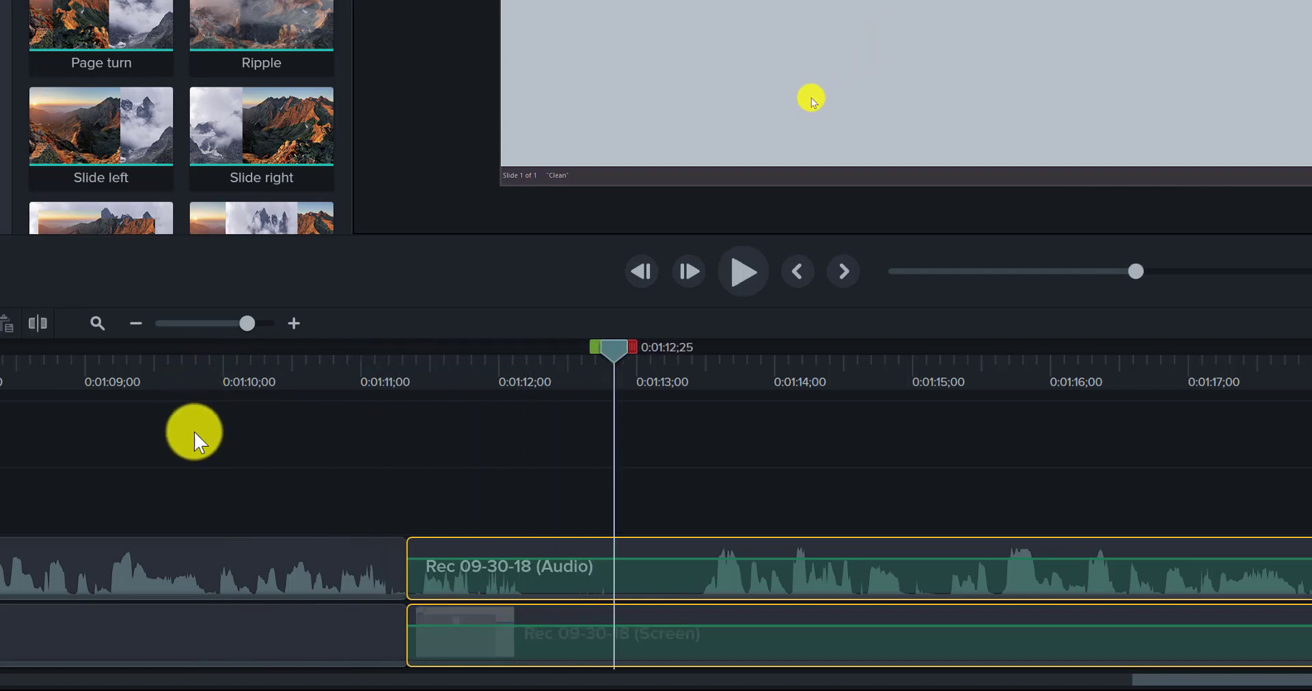
# Step: Trim about four more frames off the end of the earlier audio and screen clips and move the later clips against them
pyautogui.click(374, 586)
pyautogui.keyDown('ctrl'); pyautogui.click(369, 611); pyautogui.keyUp('ctrl')
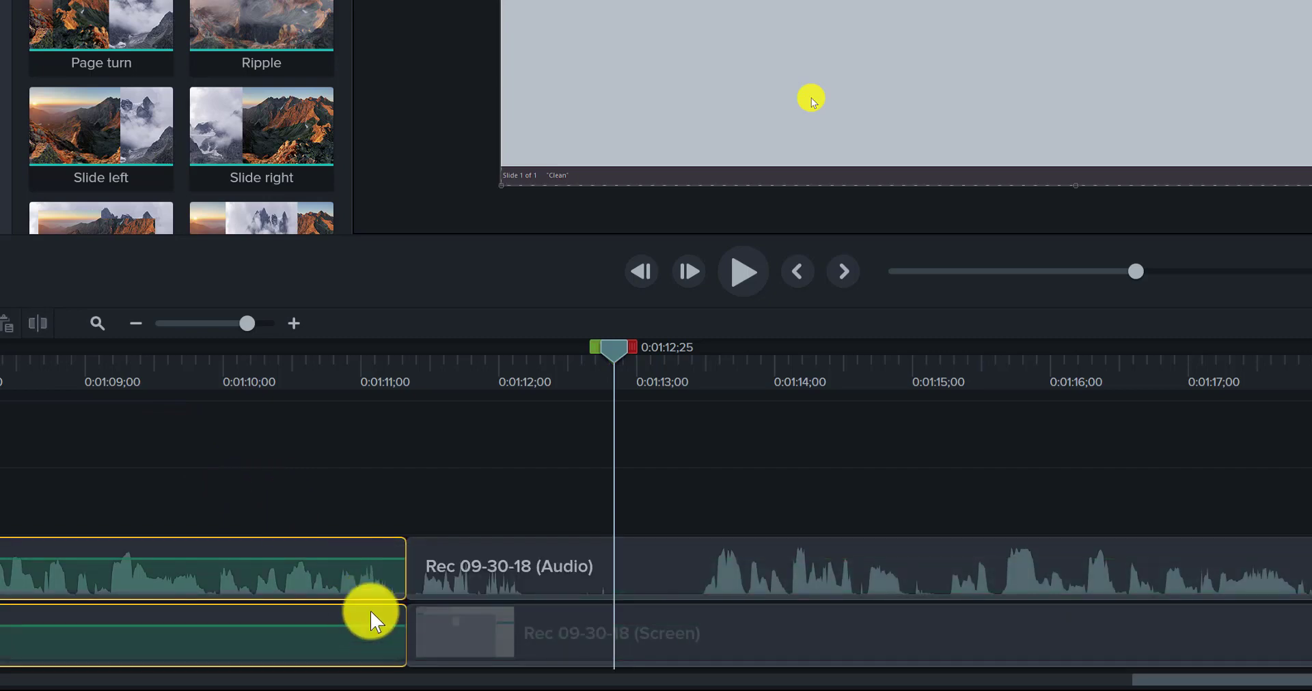
pyautogui.click(312, 328)
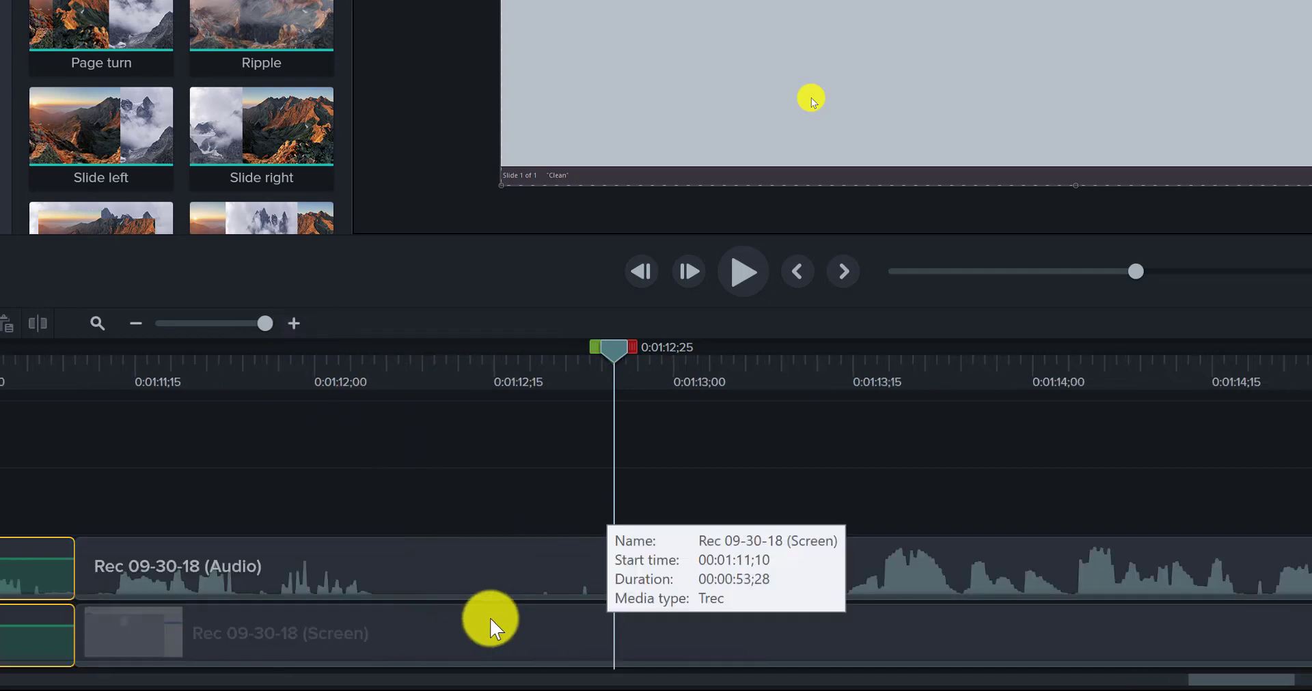
pyautogui.moveTo(1254, 682); pyautogui.dragTo(1210, 676)
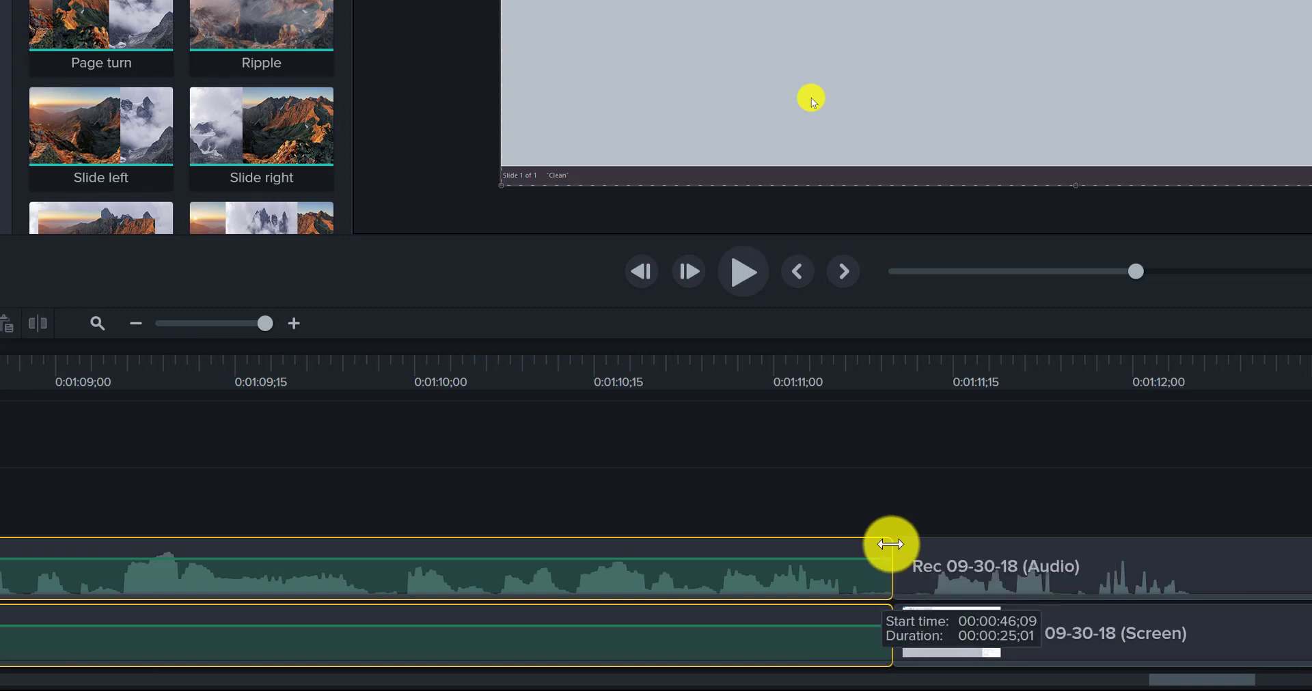
pyautogui.moveTo(890, 545); pyautogui.dragTo(856, 546)
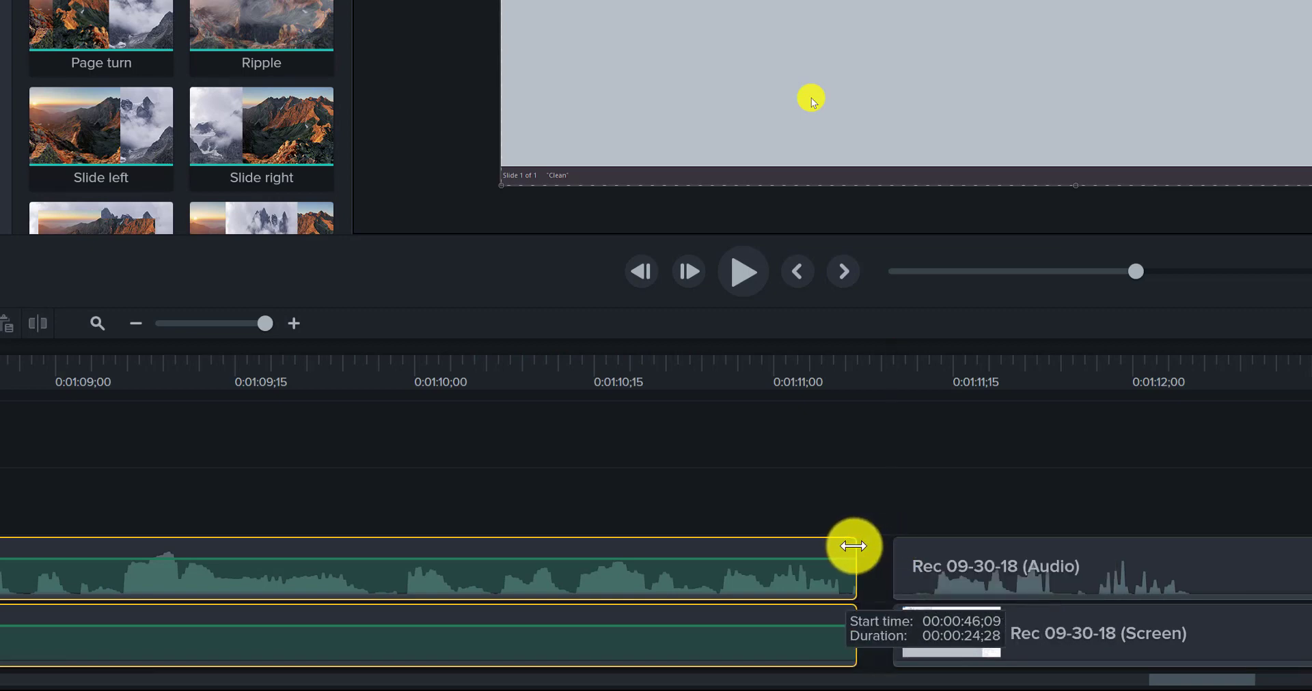
pyautogui.click(929, 556)
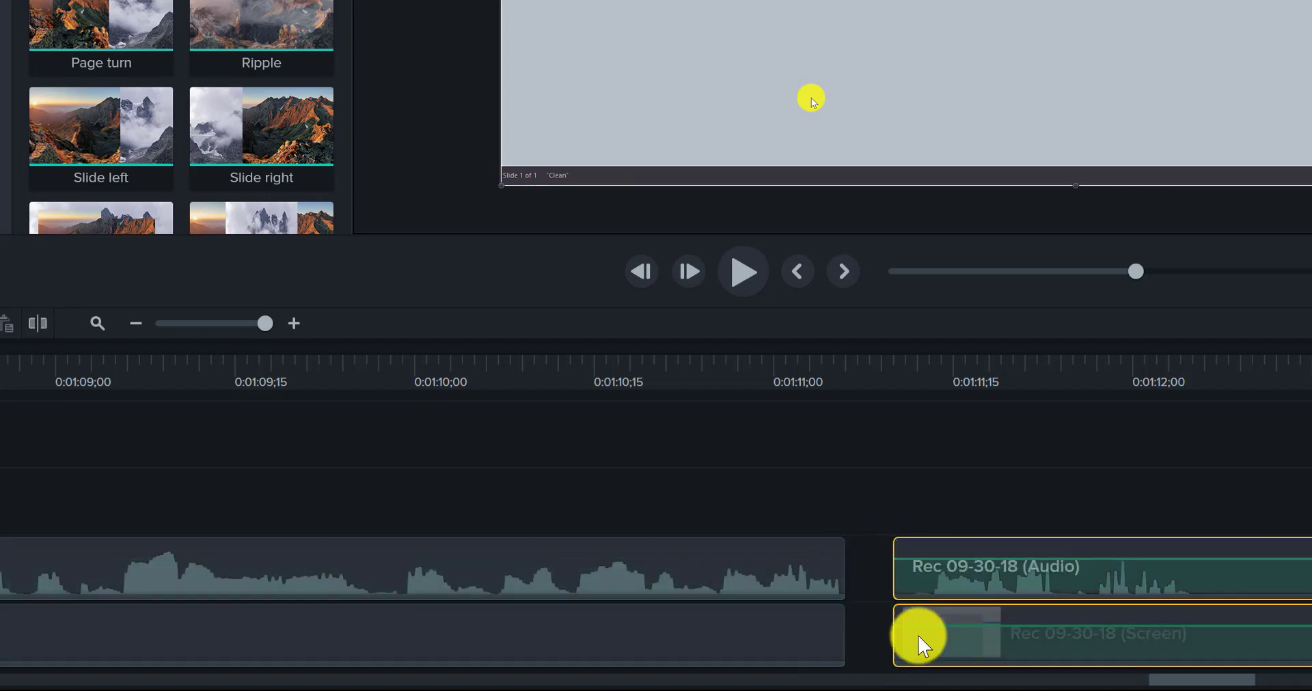
pyautogui.moveTo(909, 555); pyautogui.dragTo(860, 555)
# Step: Preview the recording from 0:01:10;19 to 0:01:49;23, and replay the passage from about 0:01:40;00 to 0:01:47;25 to examine the speech
pyautogui.click(642, 375)
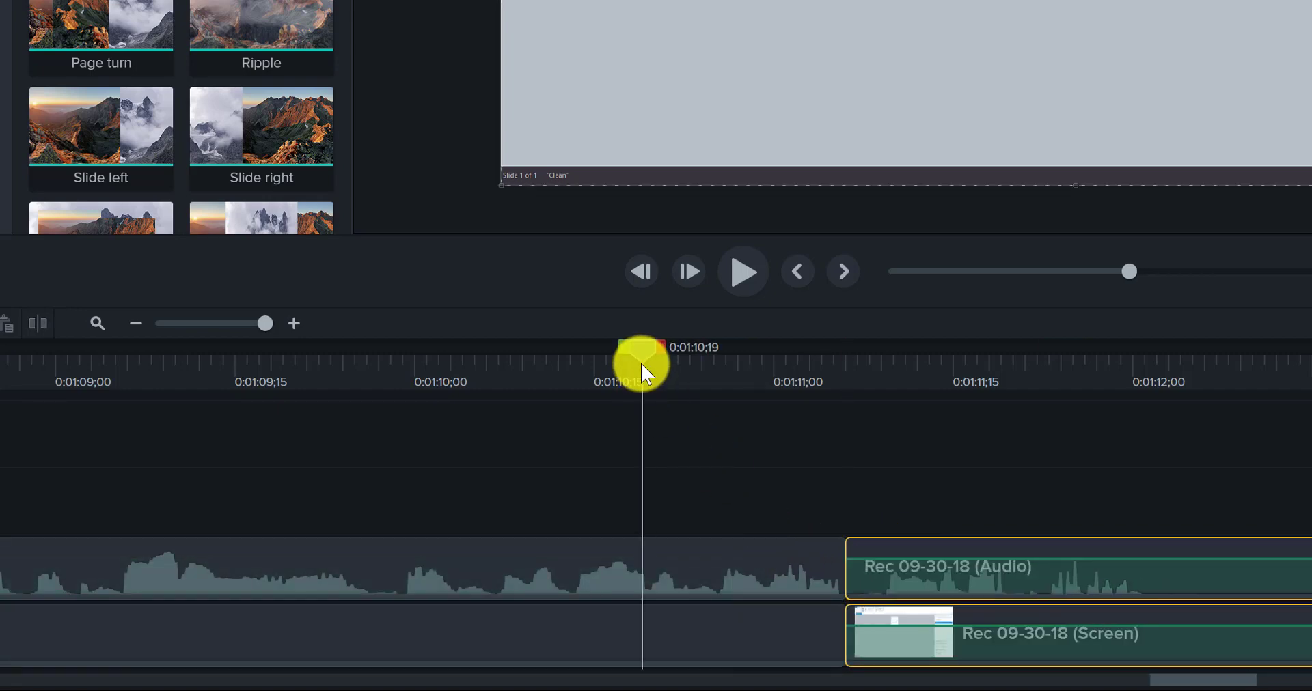
pyautogui.press('space')
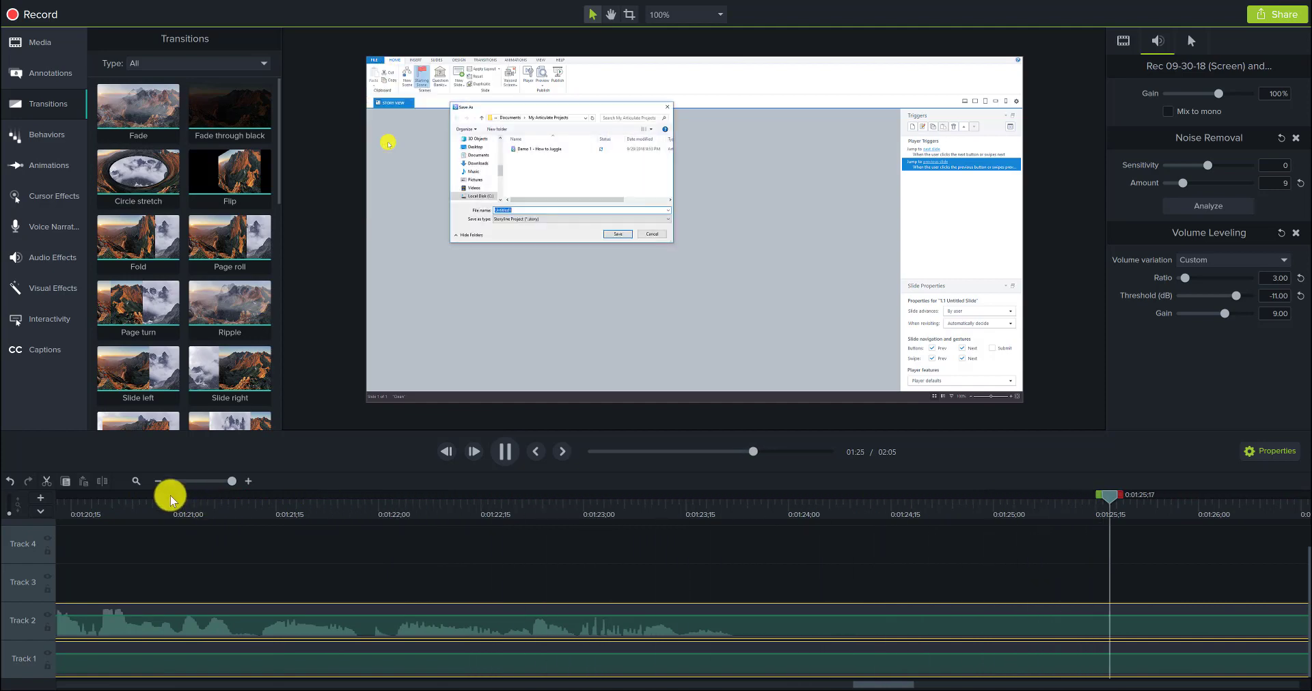
pyautogui.click(156, 482)
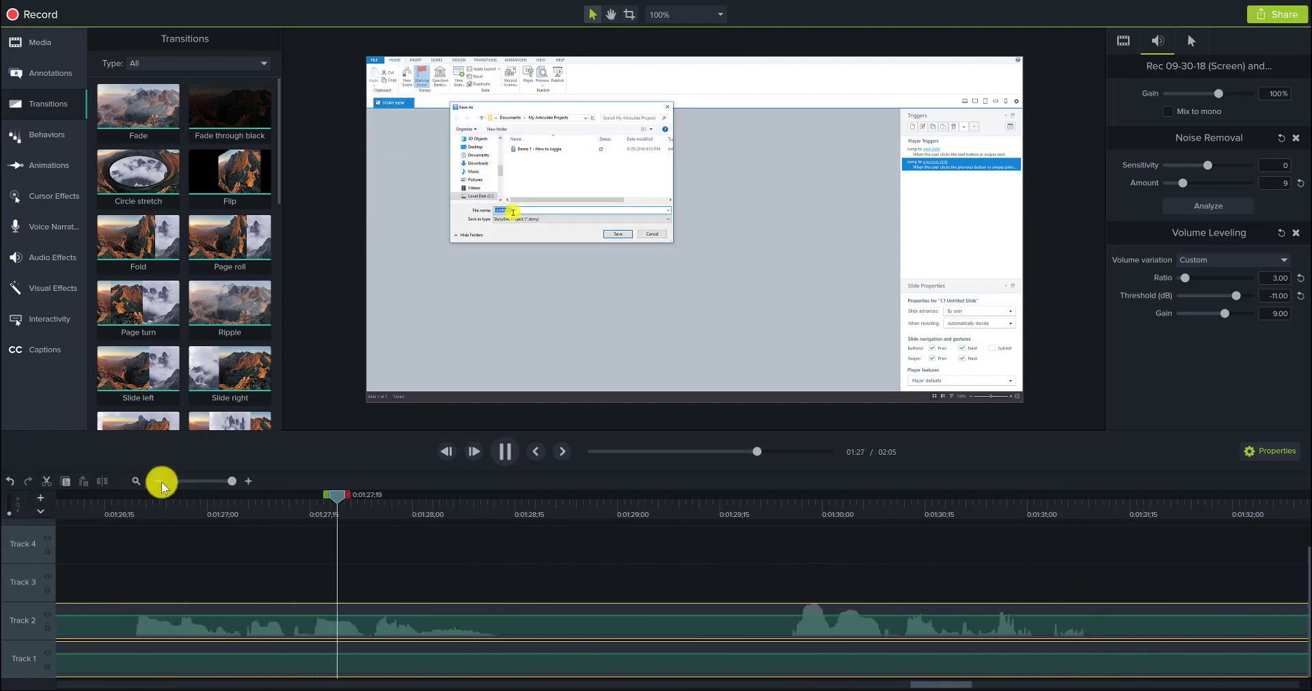
pyautogui.click(161, 483)
pyautogui.click(161, 483)
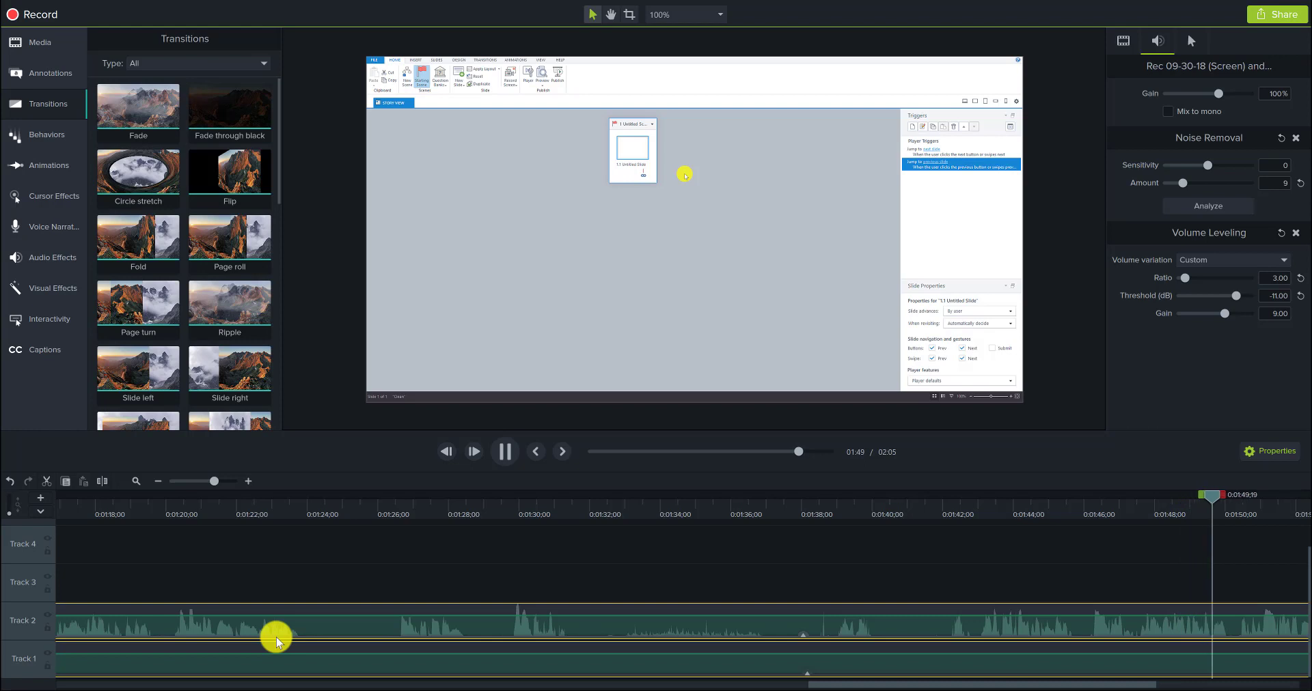
pyautogui.press('space')
pyautogui.scroll(-3, 277, 642)
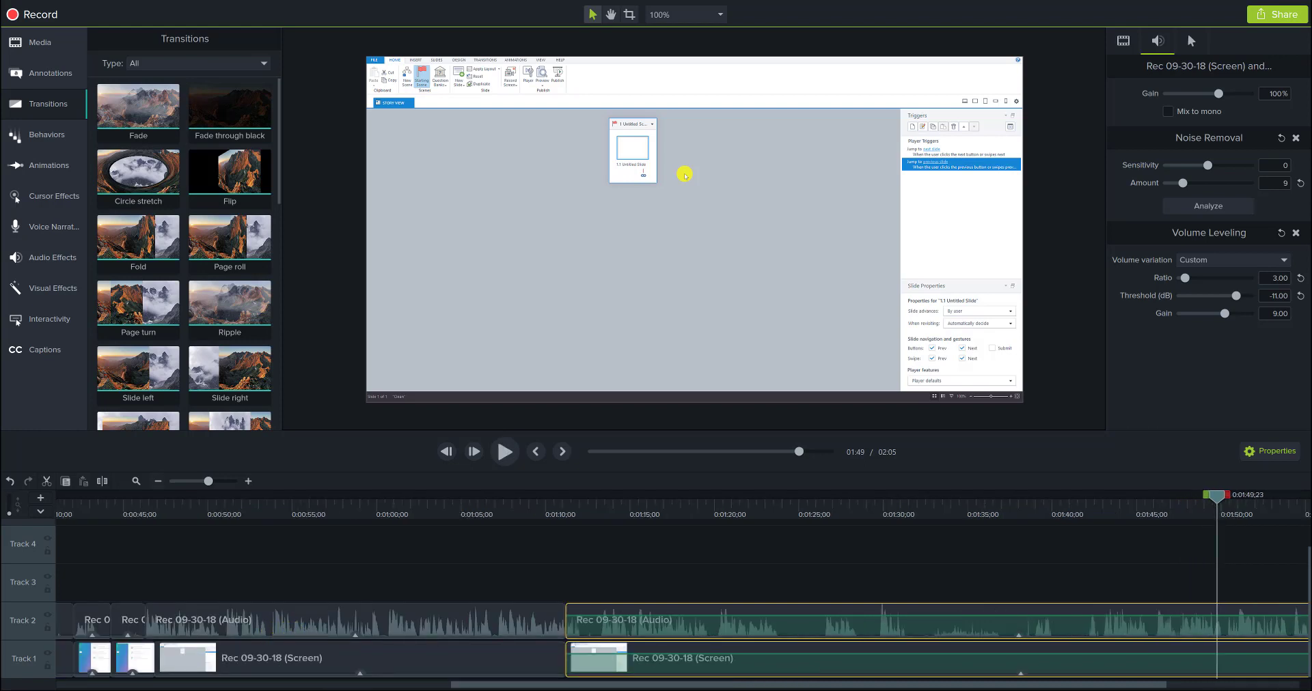
pyautogui.moveTo(763, 685); pyautogui.dragTo(909, 679)
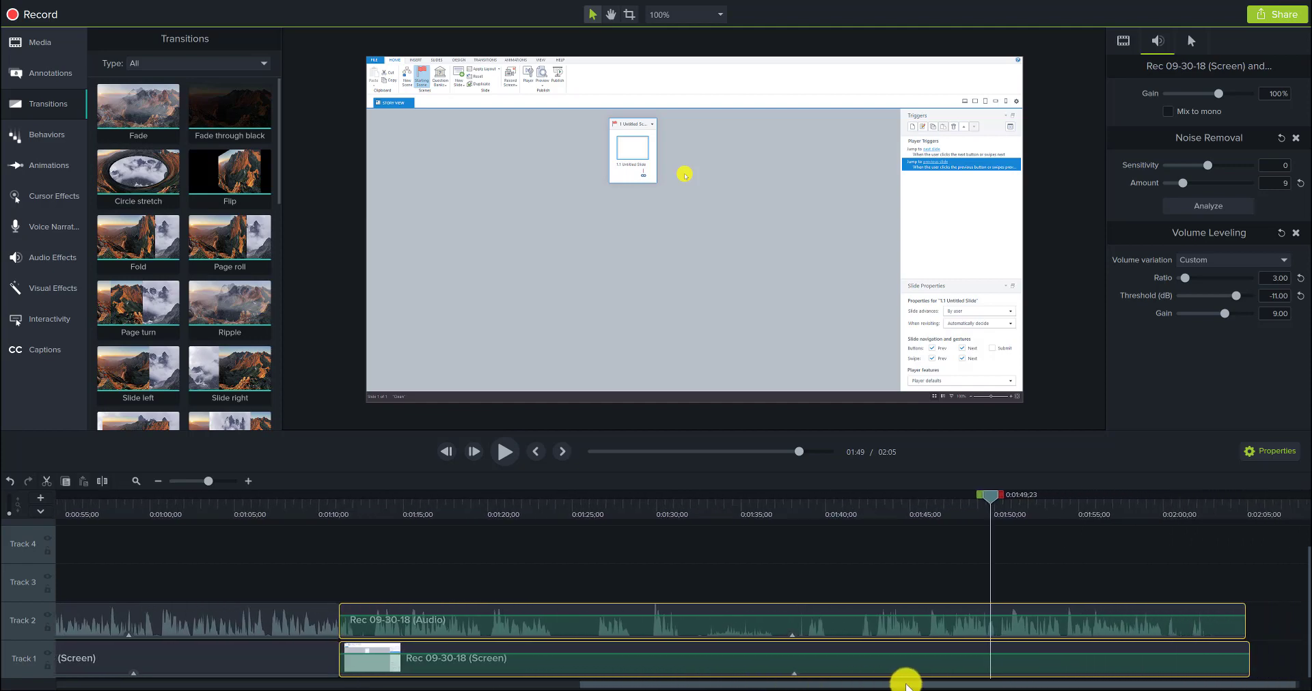
pyautogui.click(843, 519)
pyautogui.press('space')
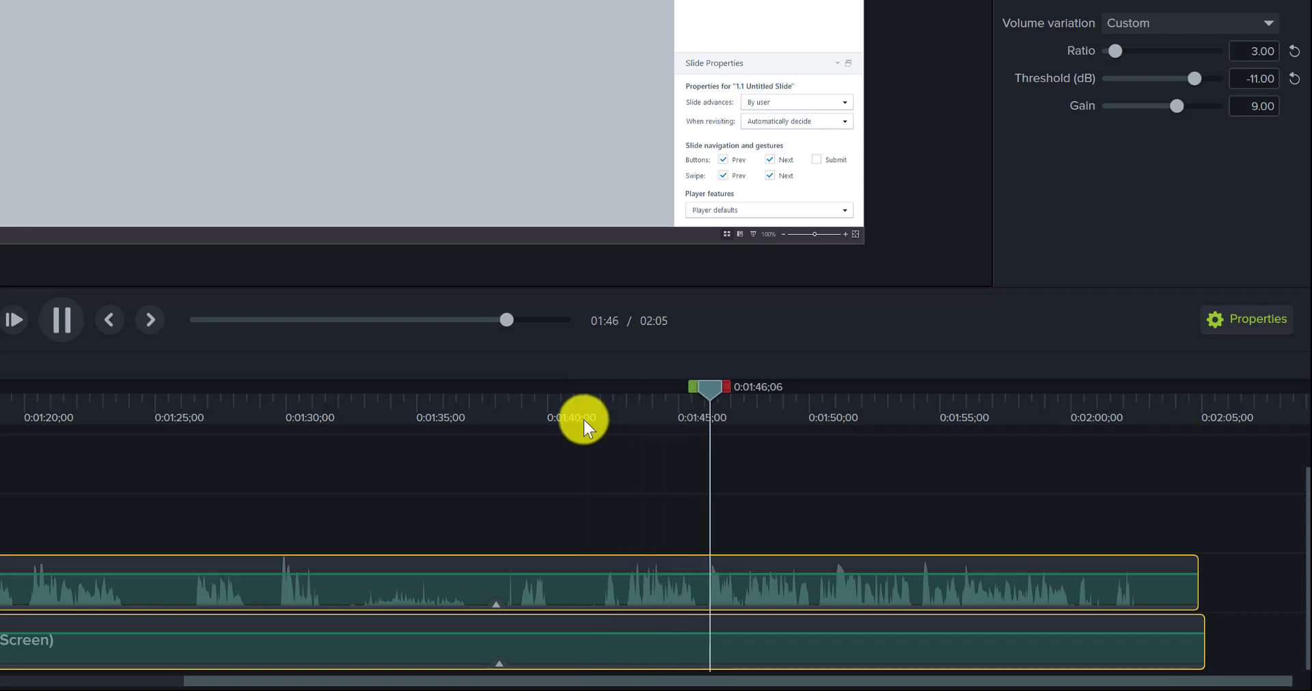
pyautogui.press('space')
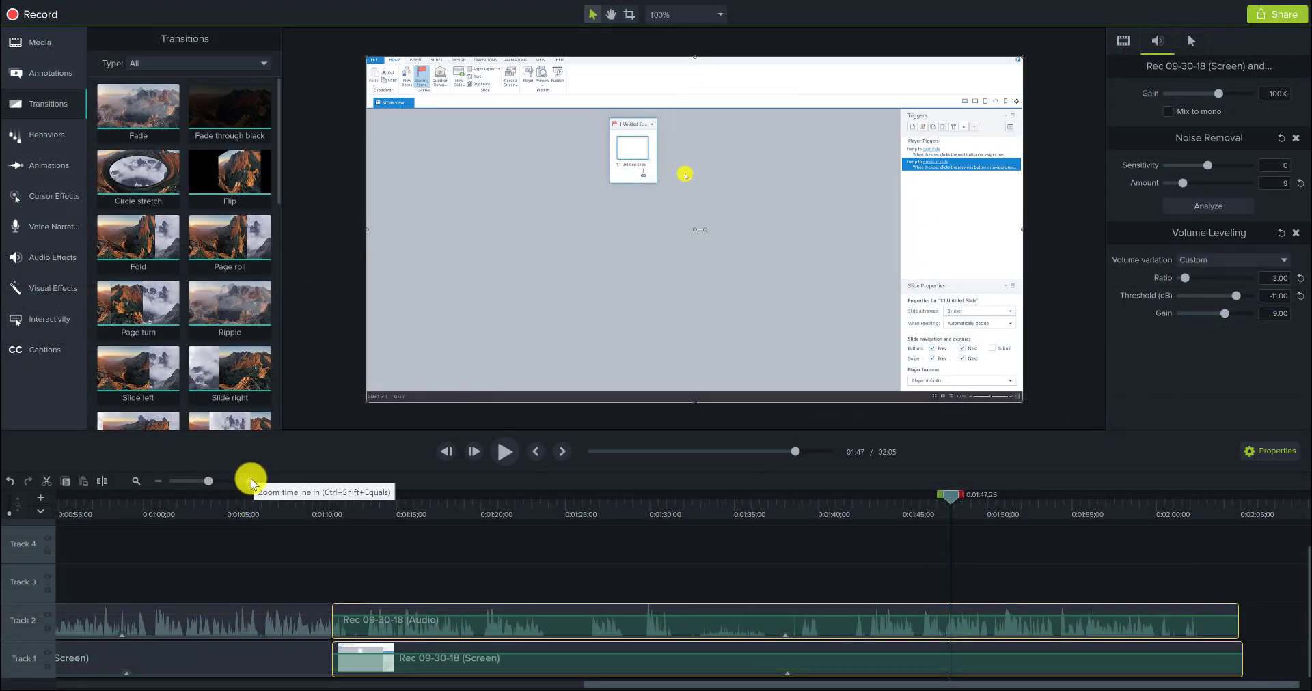
# Step: Preview the passage from 0:01:47;16 to 0:01:48;20 and split the audio and screen clips at 0:01:47;16
pyautogui.click(251, 481)
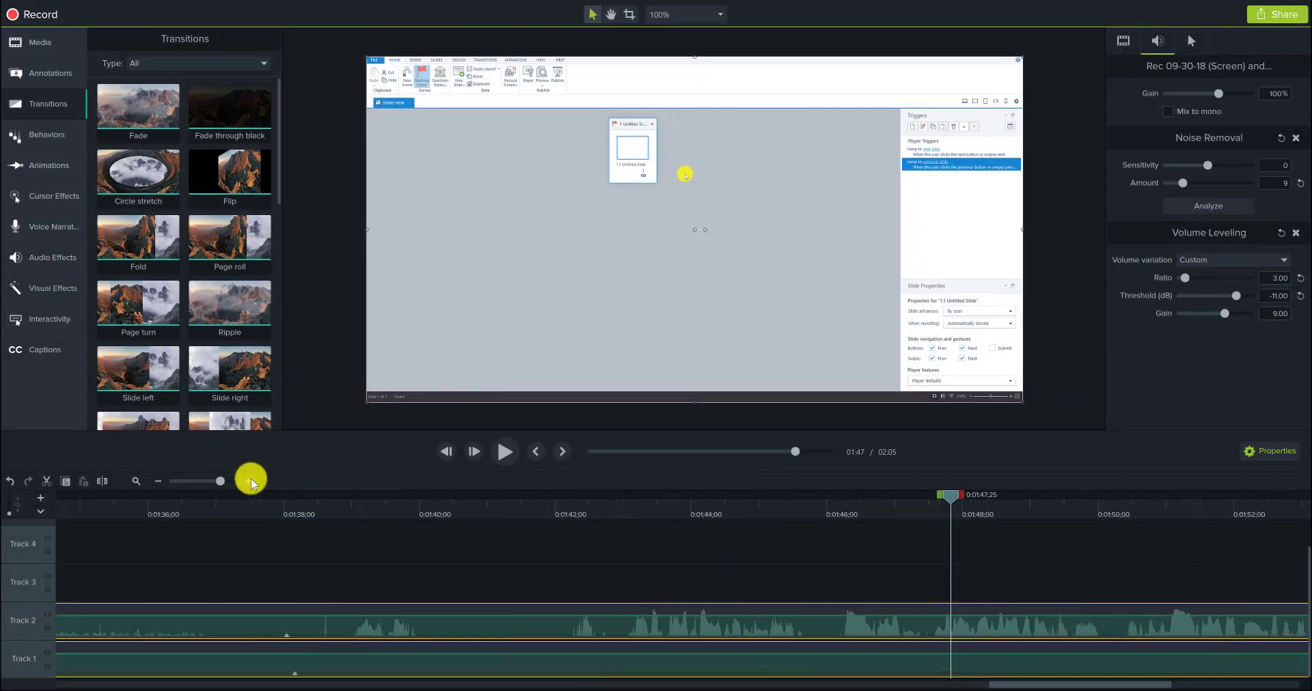
pyautogui.click(250, 481)
pyautogui.click(248, 481)
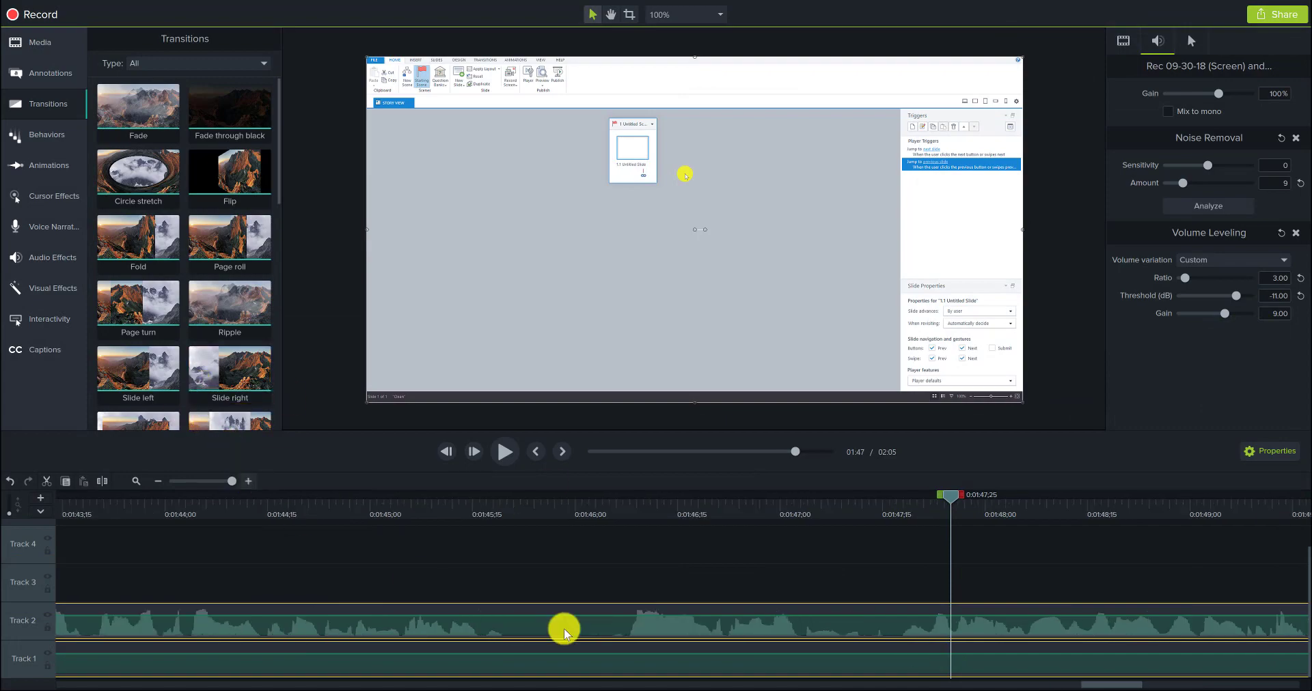
pyautogui.moveTo(1074, 682); pyautogui.dragTo(1113, 682)
pyautogui.click(550, 506)
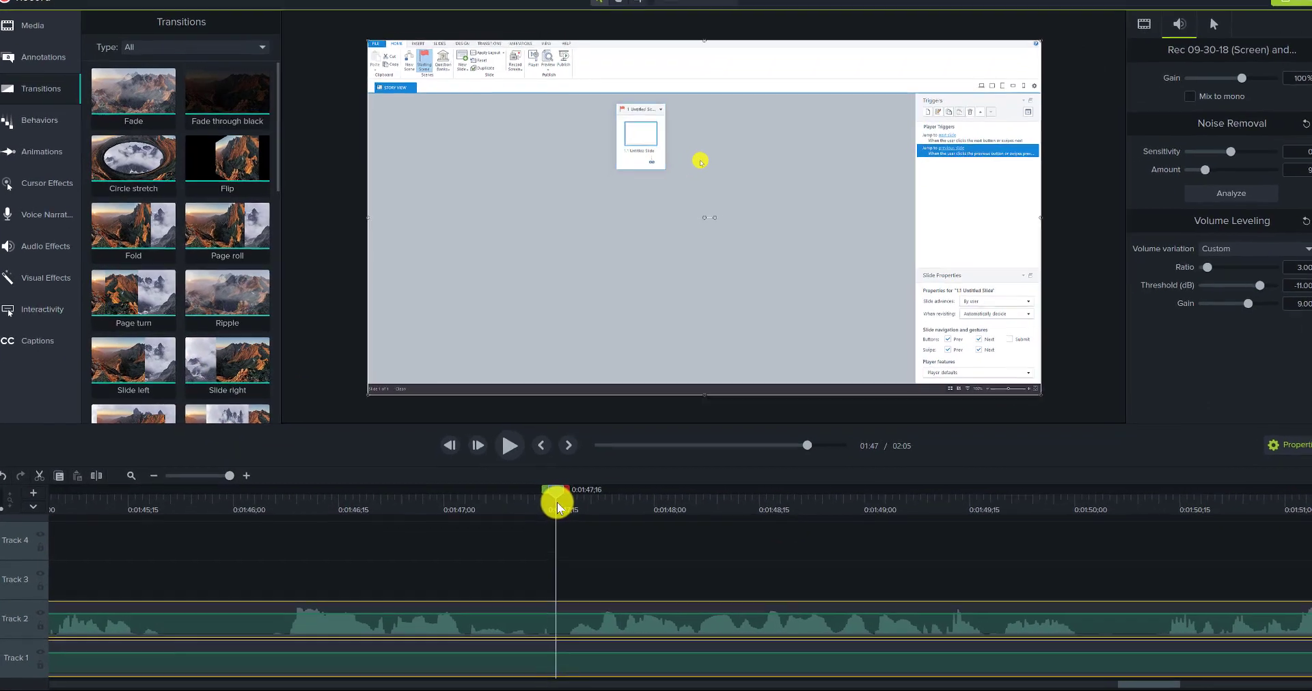
pyautogui.press('space')
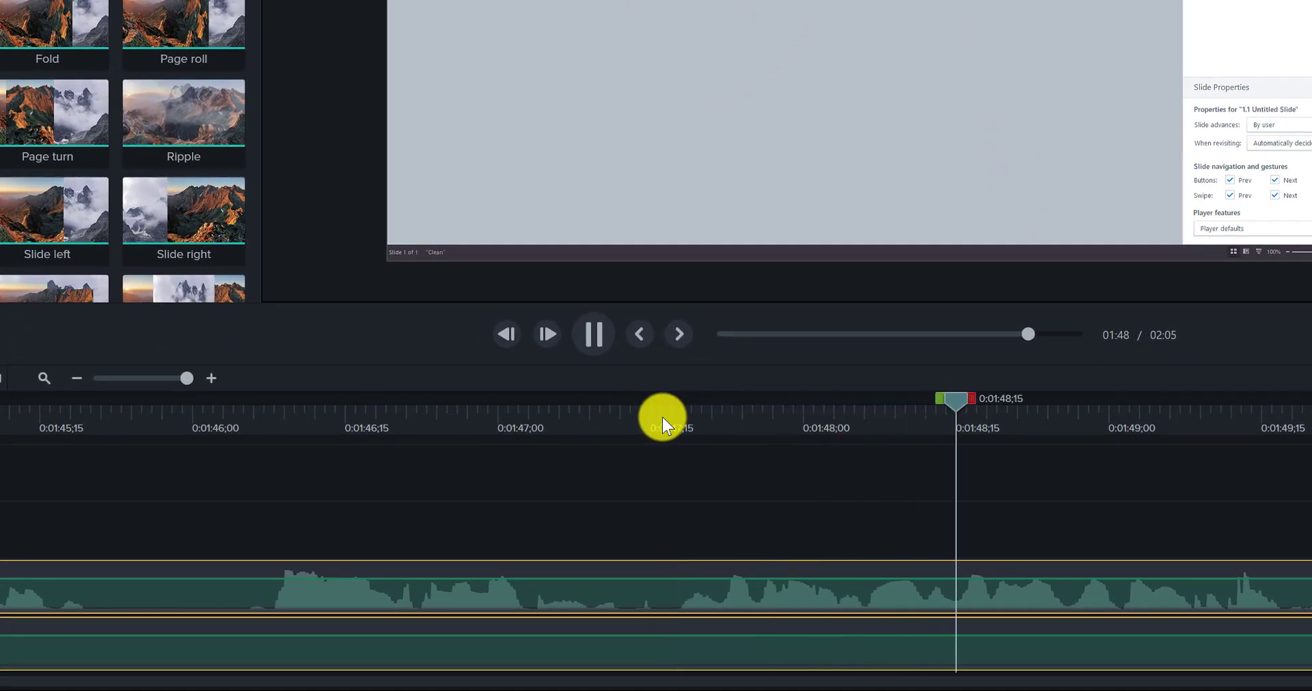
pyautogui.press('space')
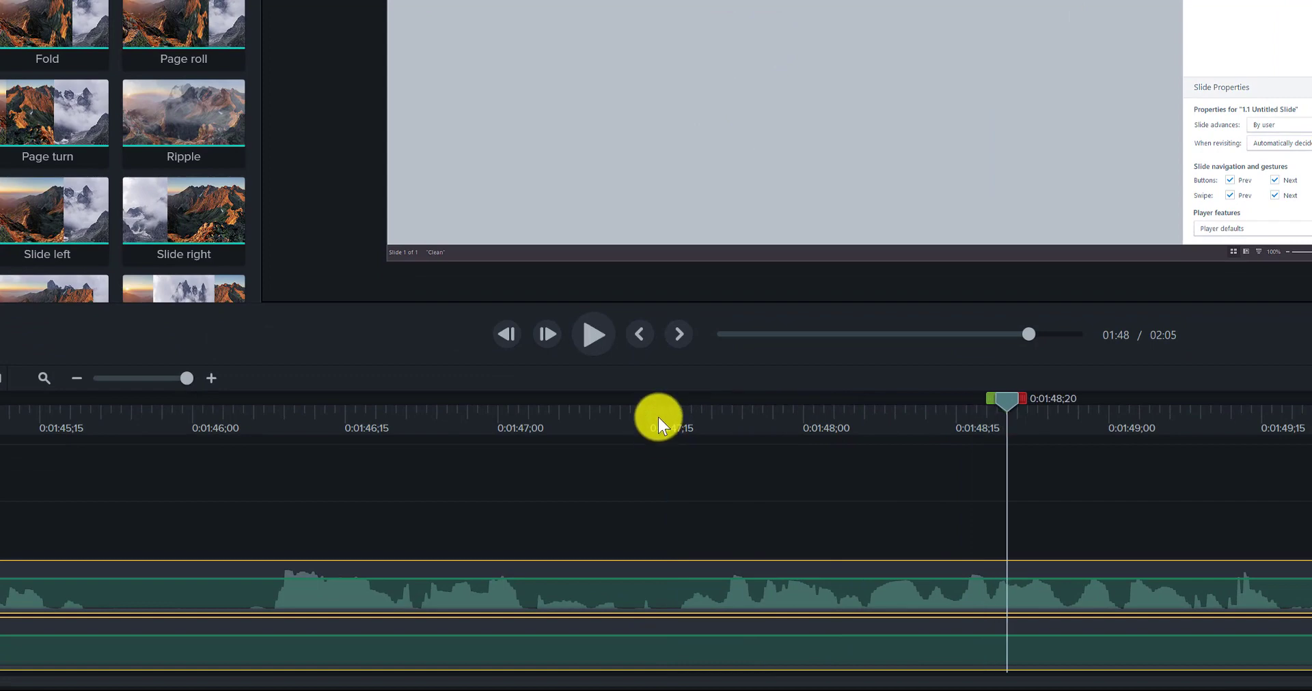
pyautogui.click(660, 417)
pyautogui.press('s')
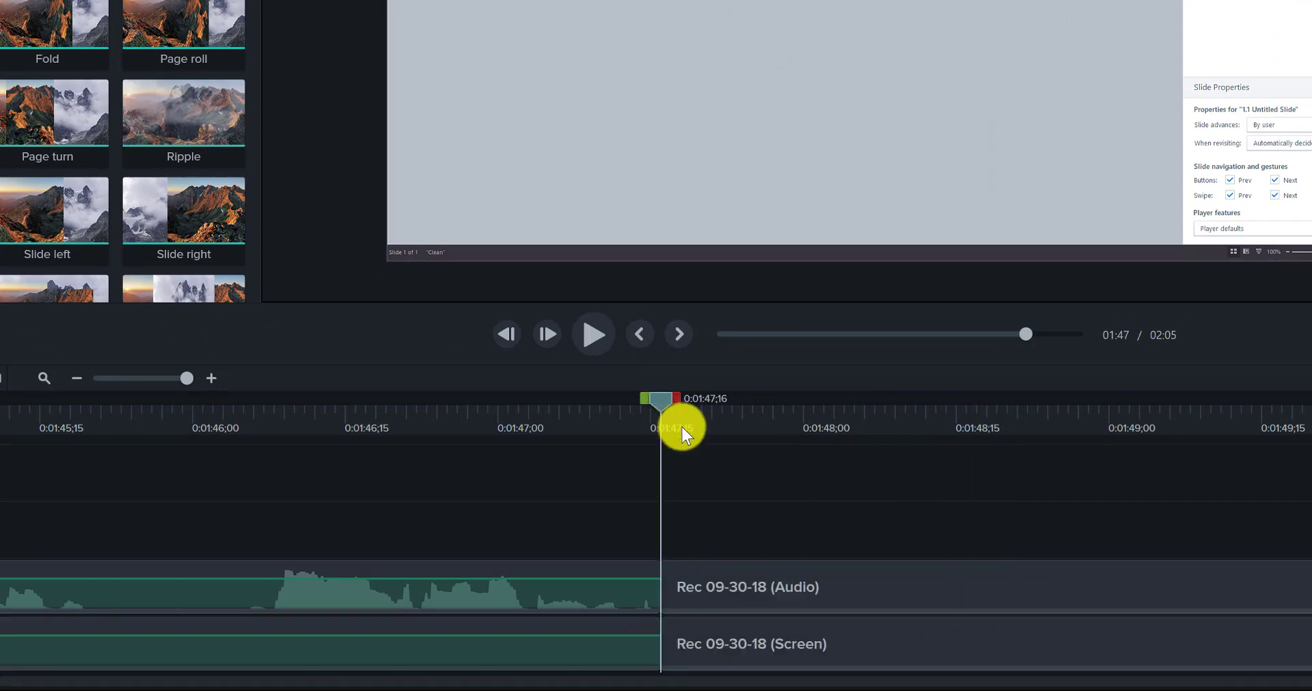
# Step: Trim about 20 frames off the start of the audio and screen clips after the split and preview their new beginning
pyautogui.click(718, 579)
pyautogui.keyDown('ctrl'); pyautogui.click(711, 640); pyautogui.keyUp('ctrl')
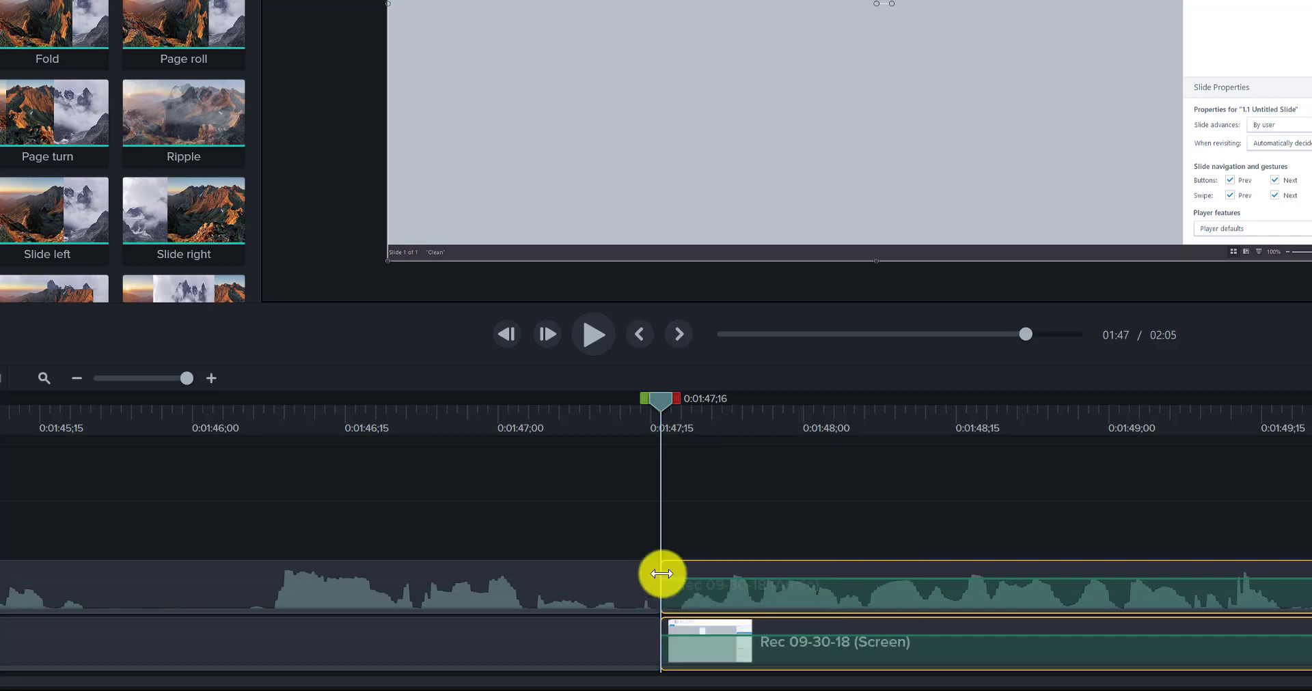
pyautogui.moveTo(662, 571); pyautogui.dragTo(866, 574)
pyautogui.click(846, 427)
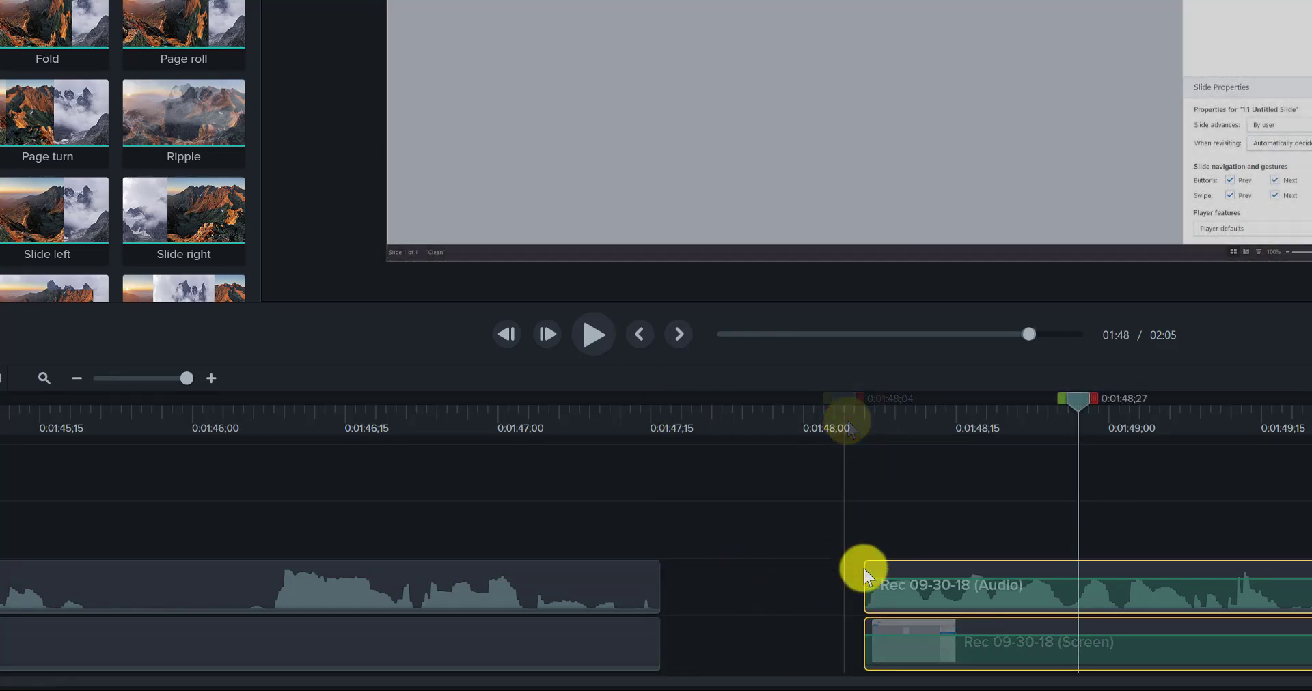
# Step: Restore about four frames at the start of the trimmed audio and screen clips, replaying up to 0:01:48;29 to check the beginning
pyautogui.moveTo(858, 573); pyautogui.dragTo(817, 572)
pyautogui.click(793, 429)
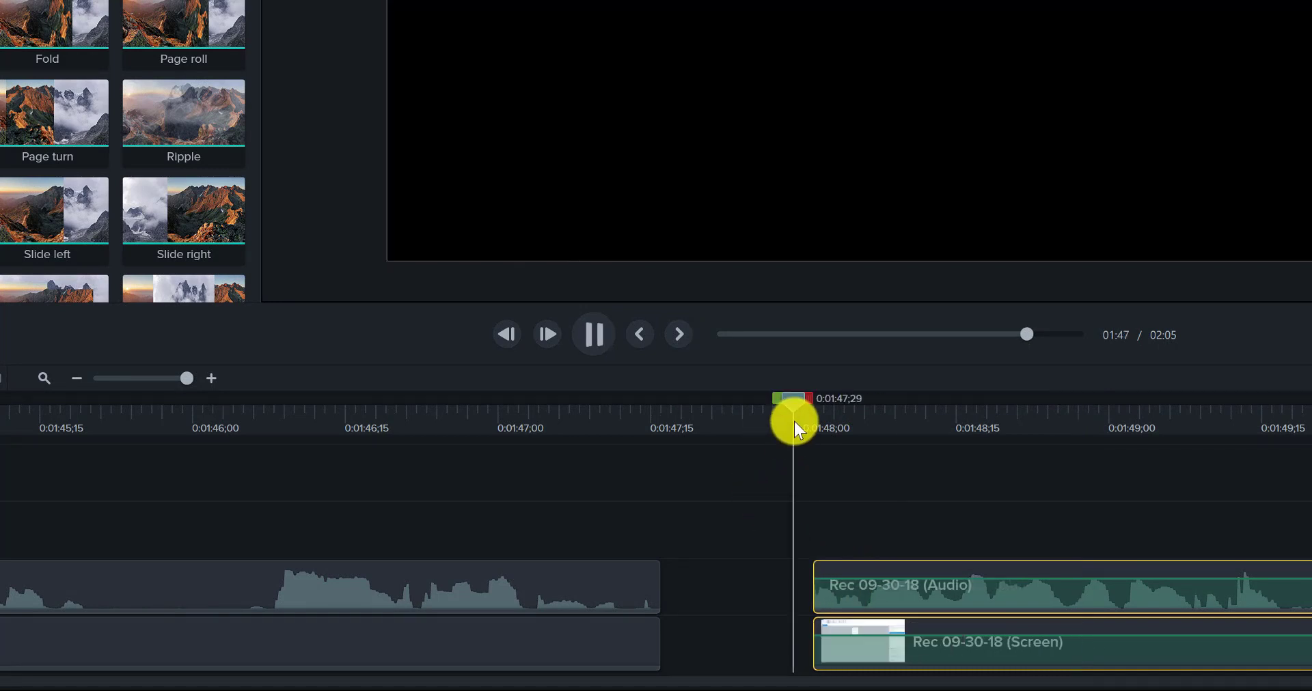
pyautogui.press('space')
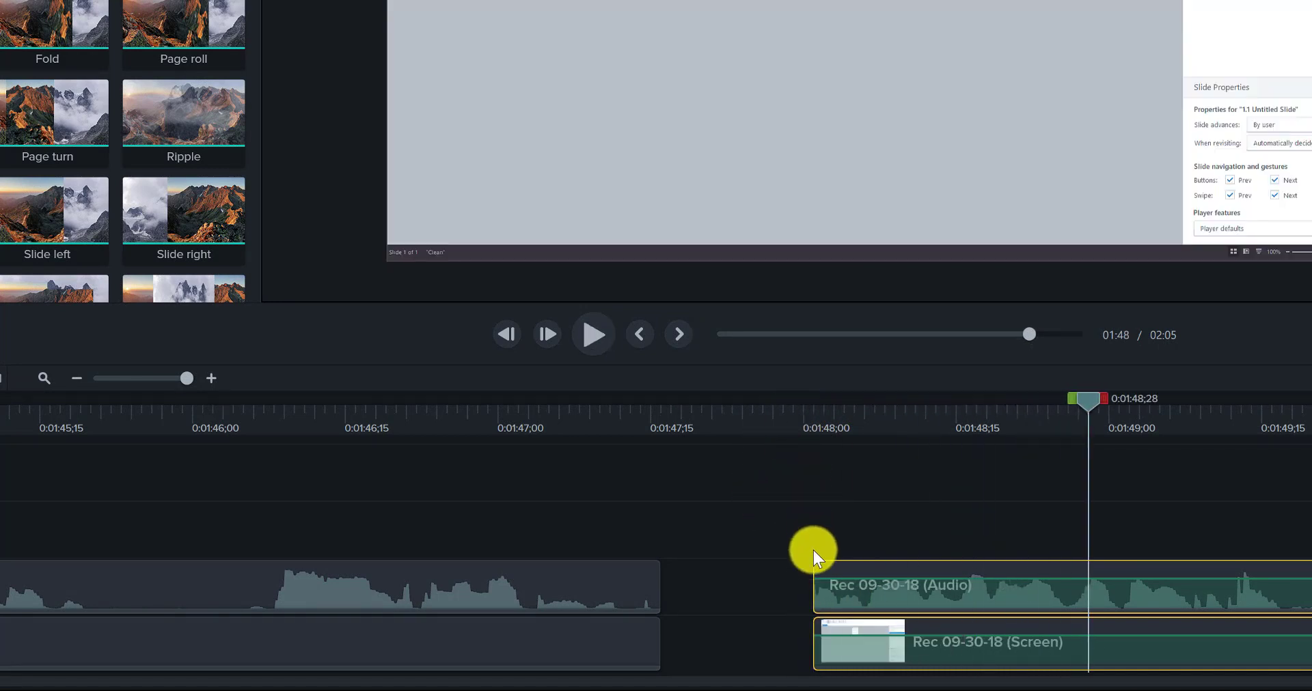
pyautogui.moveTo(812, 563); pyautogui.dragTo(831, 563)
pyautogui.click(790, 411)
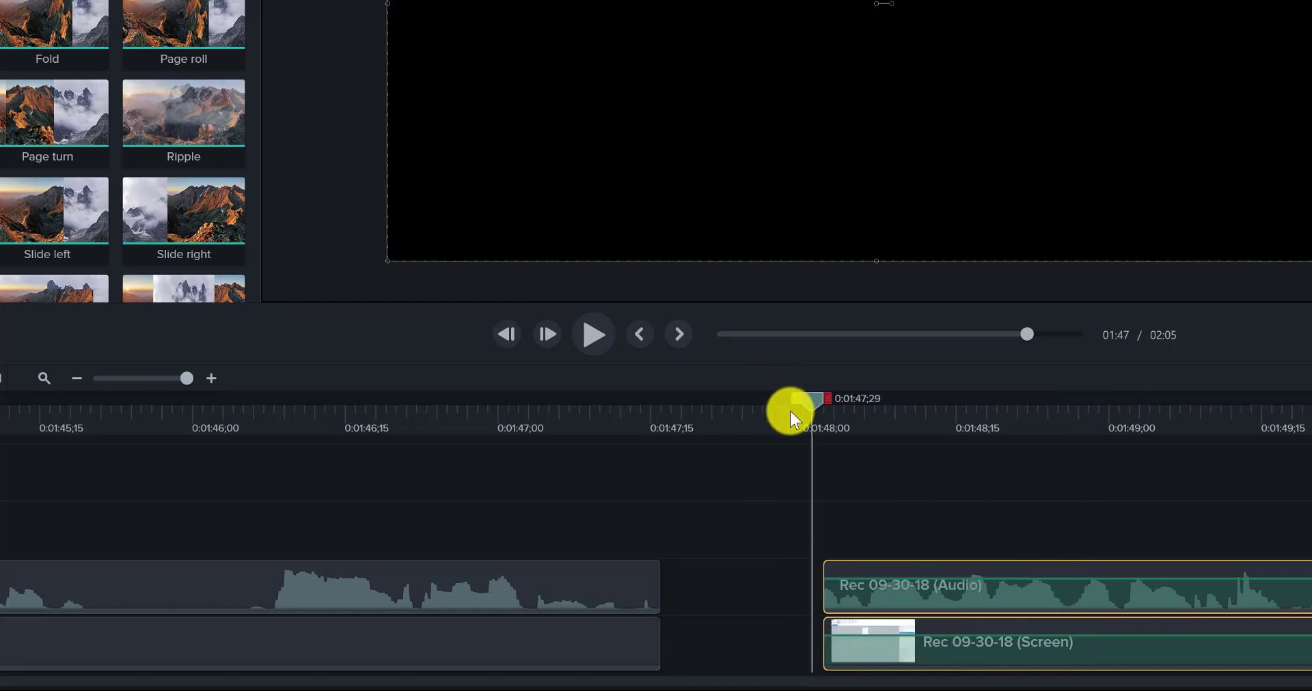
pyautogui.click(790, 411)
pyautogui.press('space')
pyautogui.press('space')
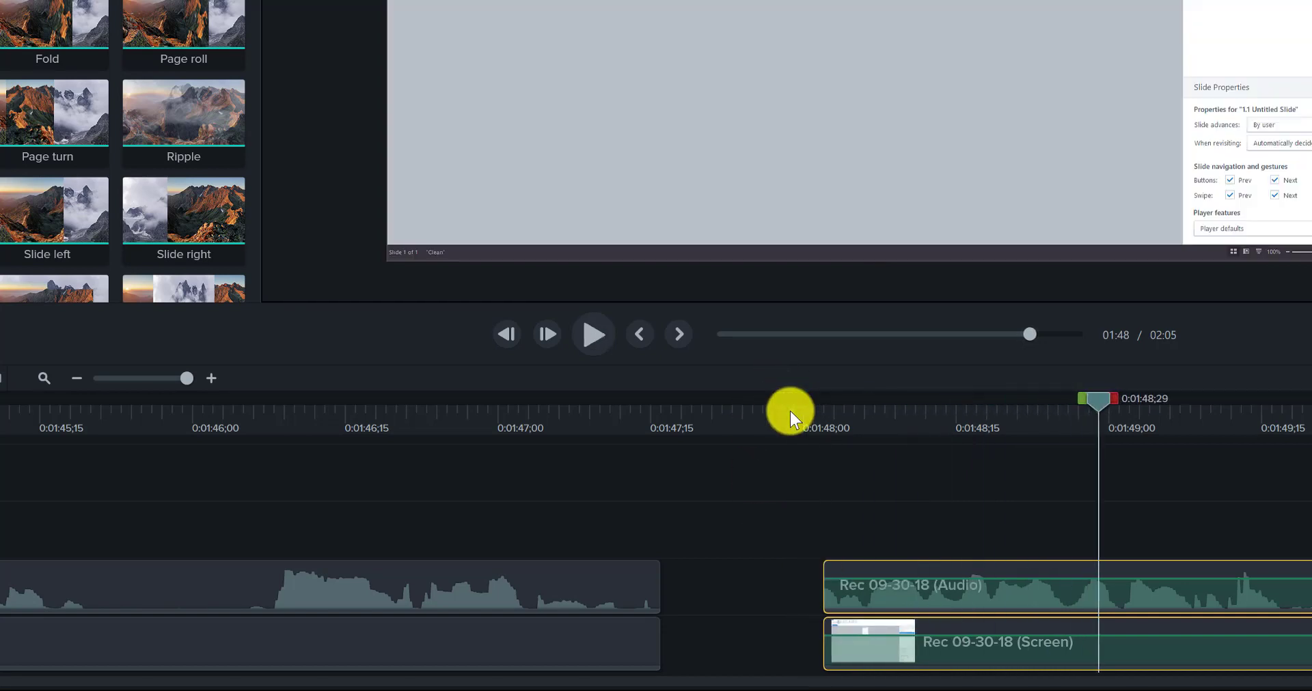
# Step: Move the trimmed audio and screen clips back to 0:01:47;16, preview the cut from 0:01:46;18, and return the playhead to 0:01:45;15
pyautogui.moveTo(858, 563); pyautogui.dragTo(645, 572)
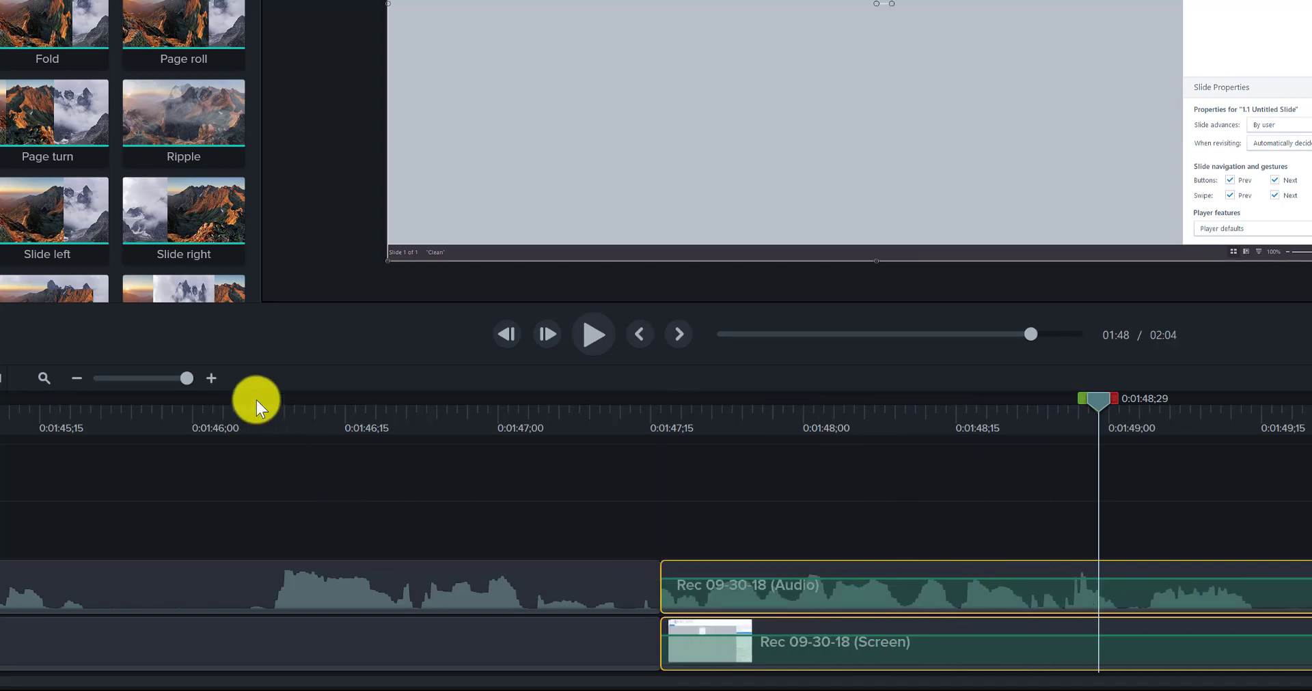
pyautogui.click(374, 437)
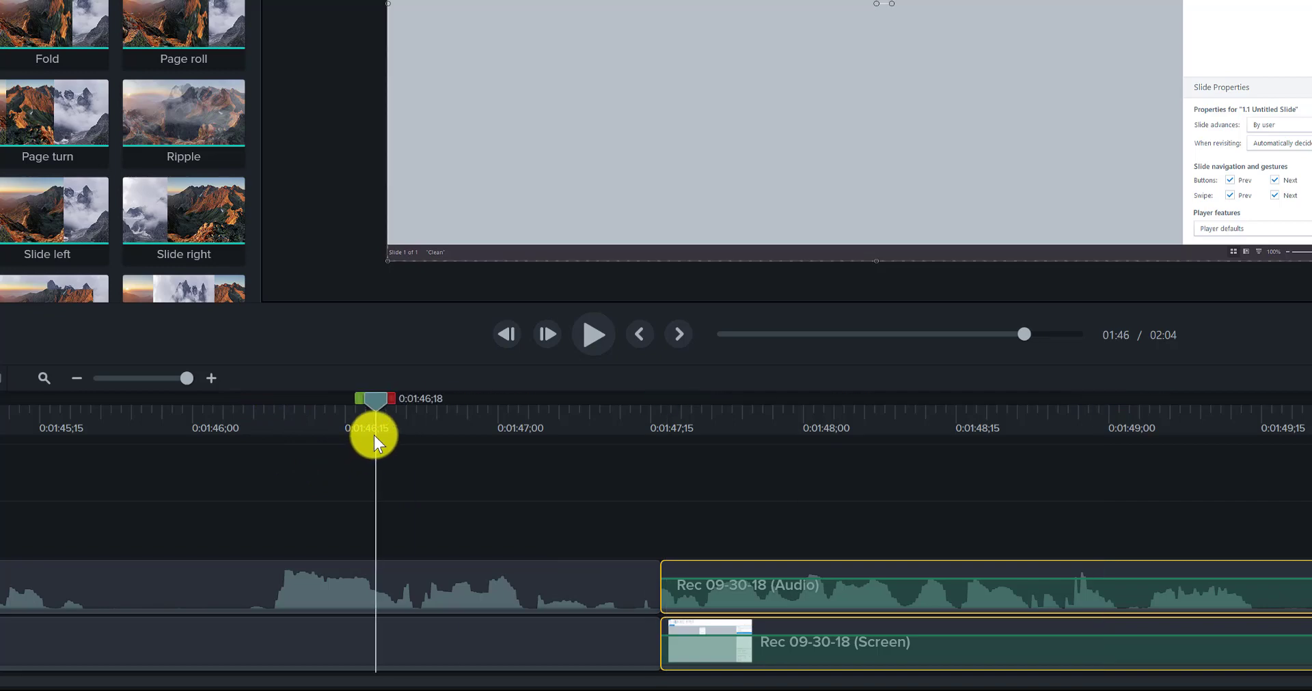
pyautogui.press('space')
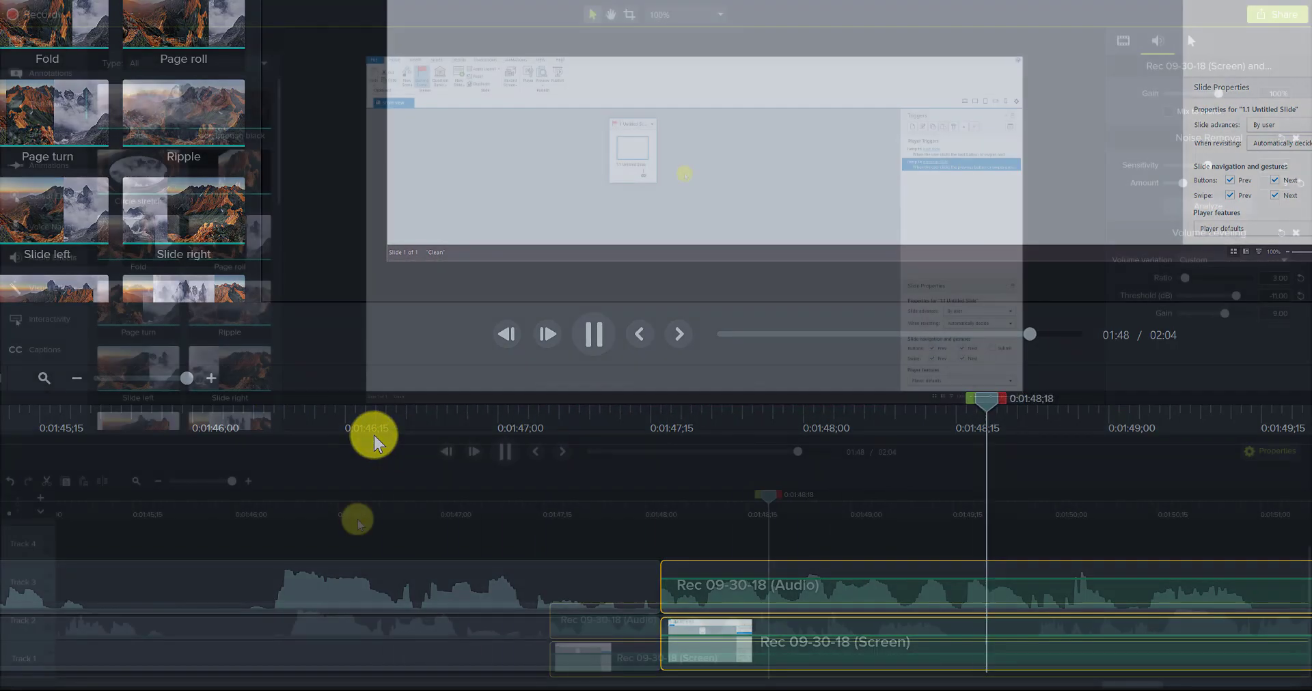
pyautogui.press('space')
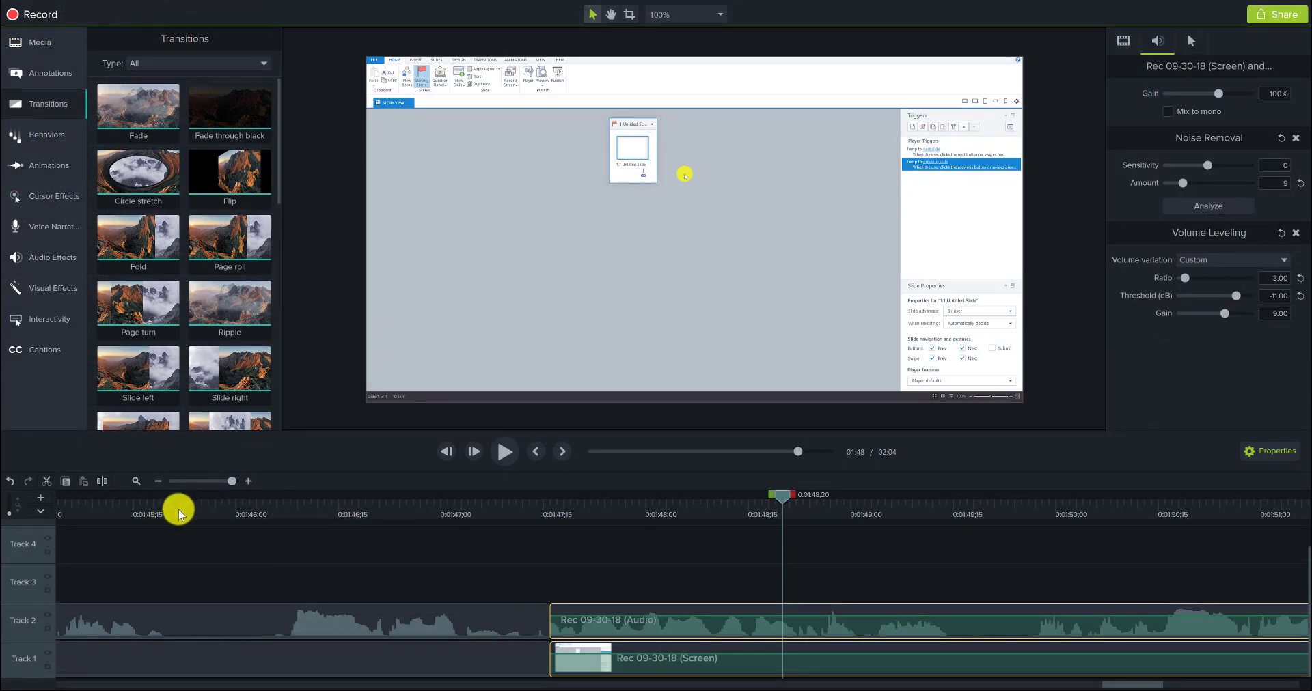
pyautogui.click(136, 518)
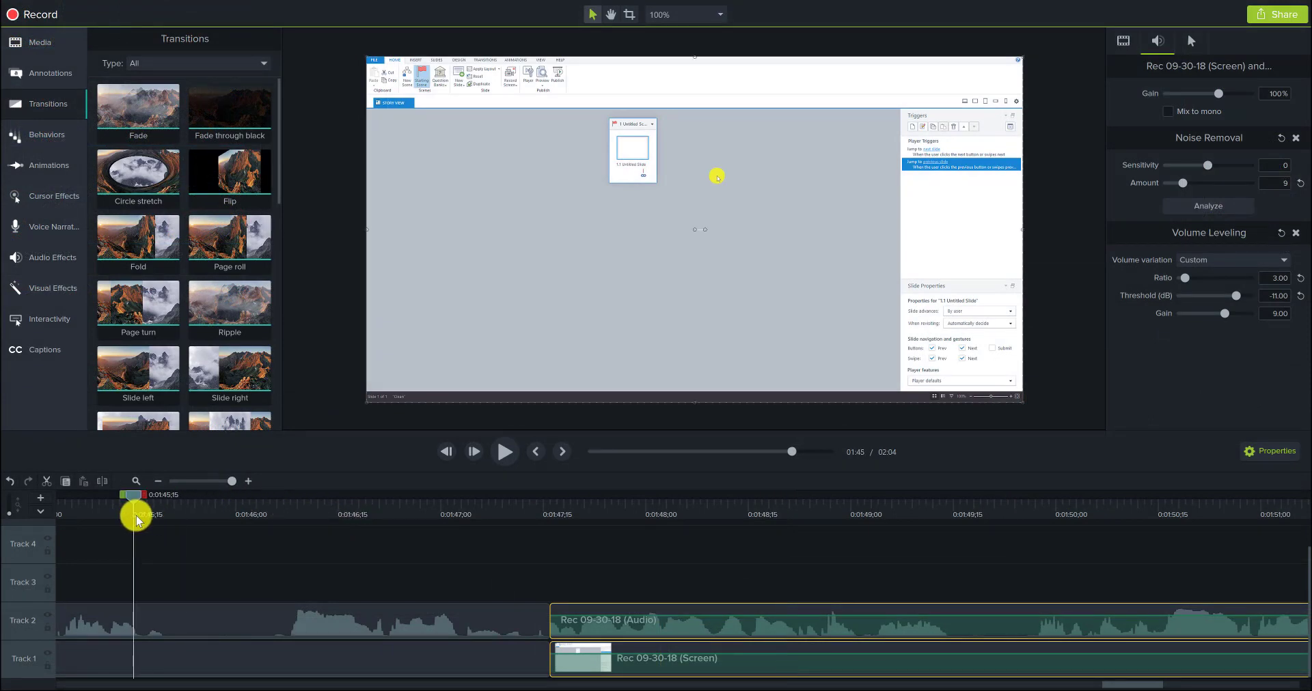
# Step: Preview the recording from 0:01:45;15 to 0:02:02;21 and replay the closing passage from 0:01:59;17 to 0:02:01;26
pyautogui.press('space')
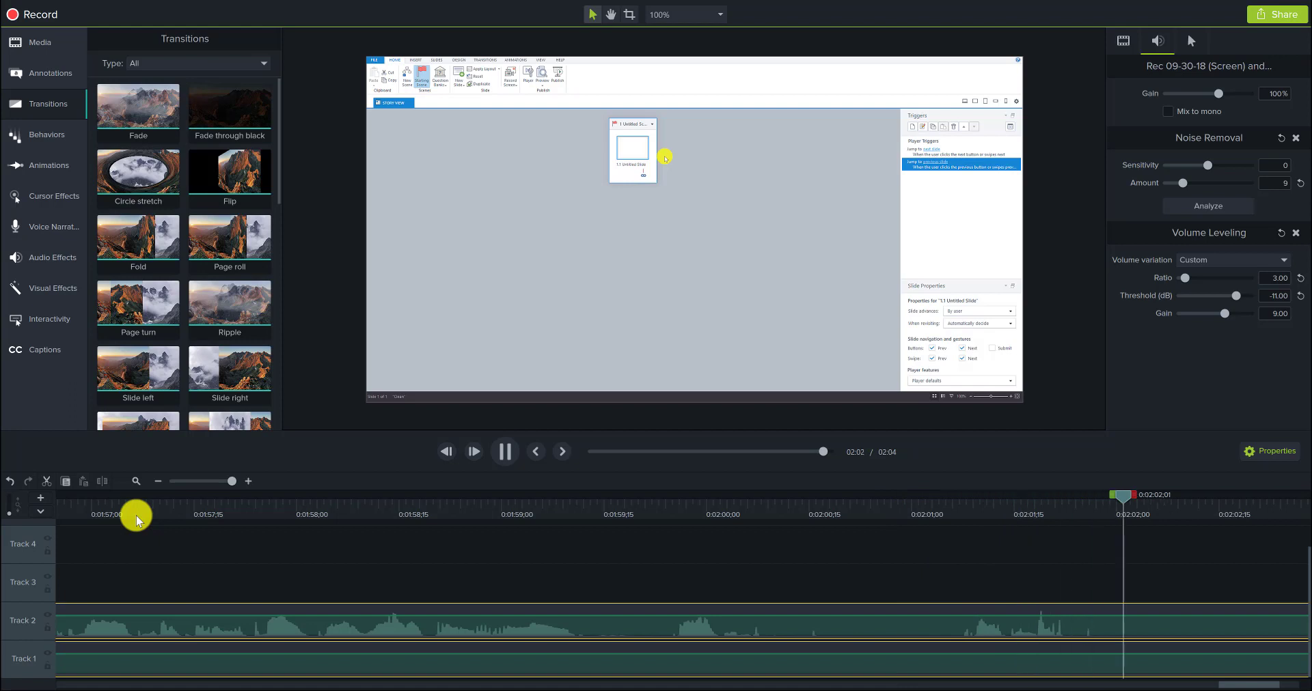
pyautogui.press('space')
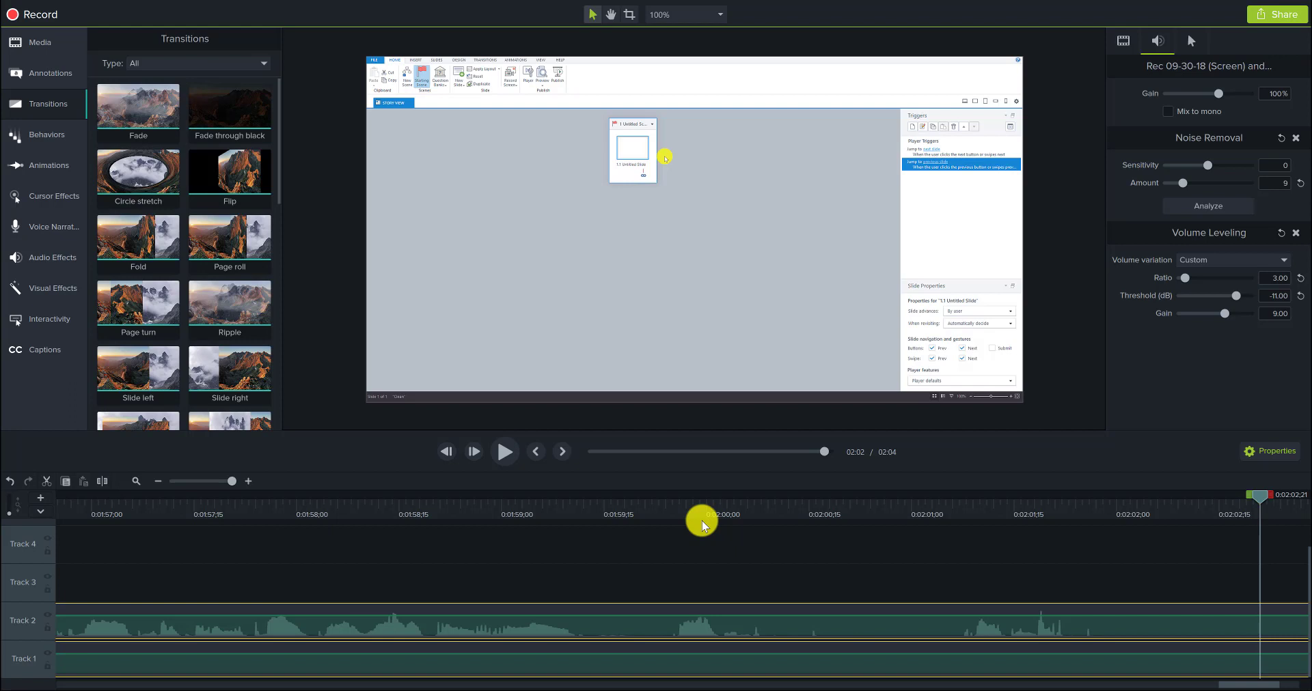
pyautogui.click(619, 507)
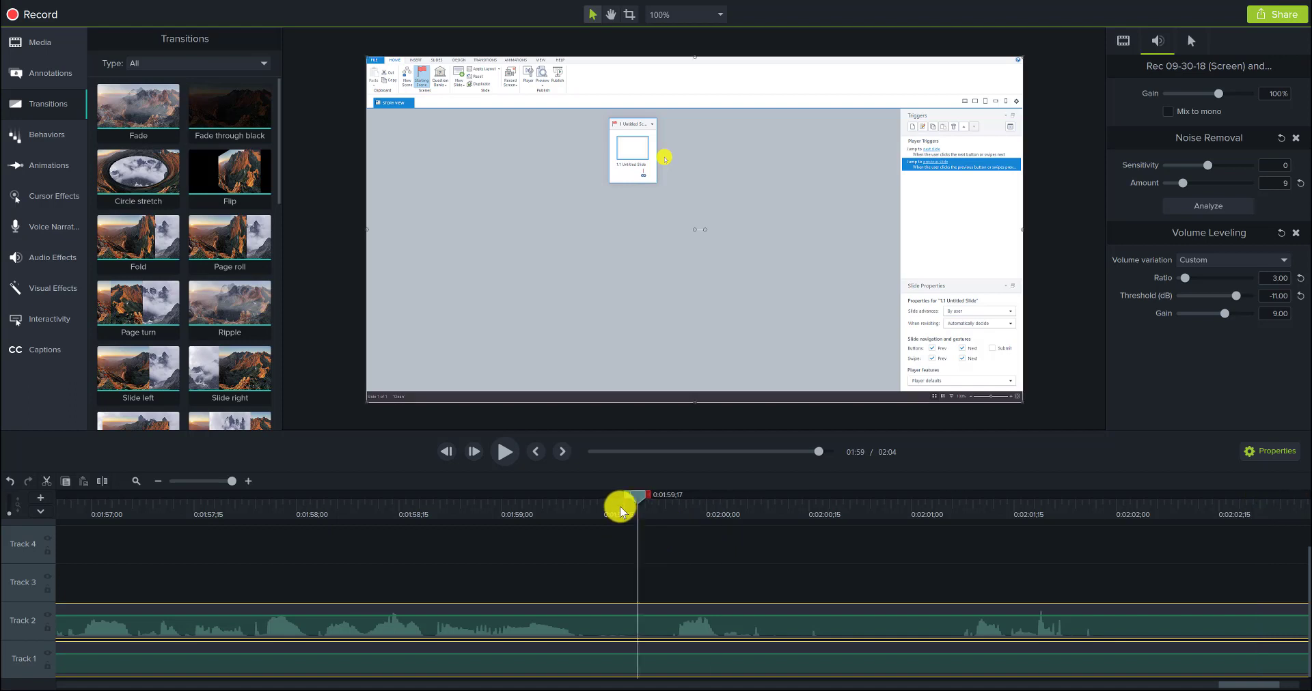
pyautogui.press('space')
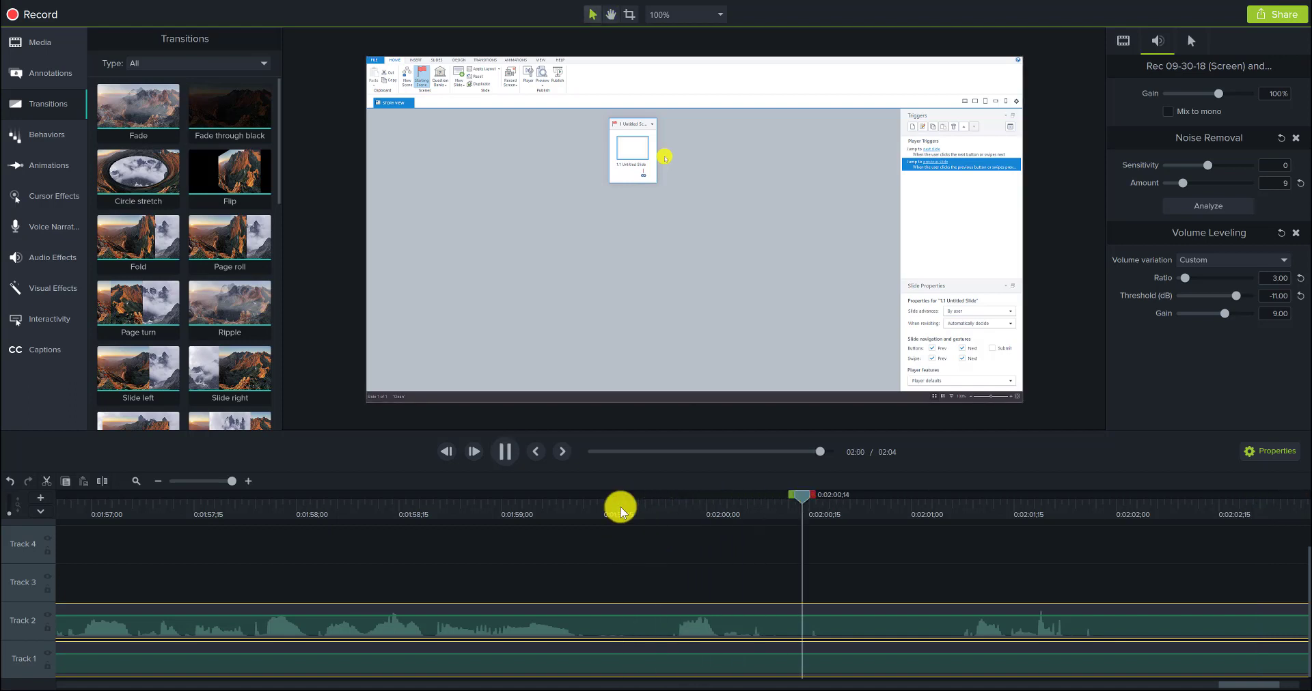
pyautogui.press('space')
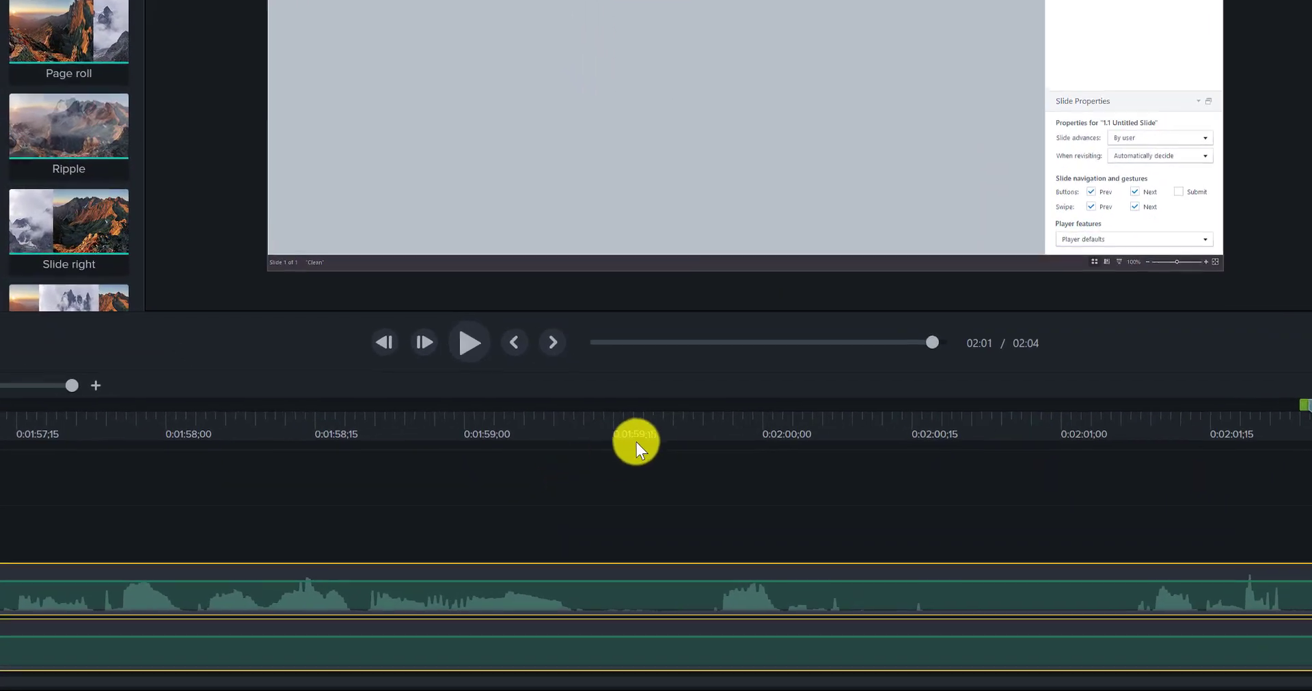
# Step: Split the audio and screen clips at 0:01:59;19 and ripple-trim about 39 frames off the start of the final pieces
pyautogui.click(643, 434)
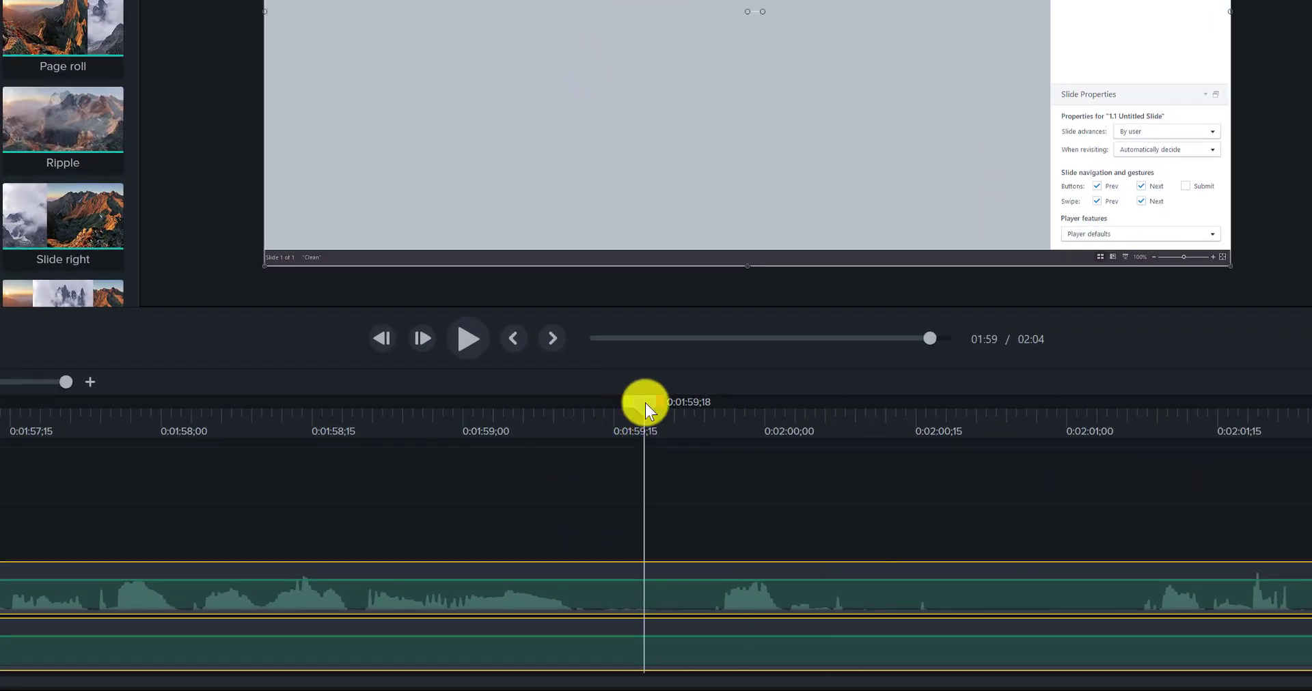
pyautogui.press('s')
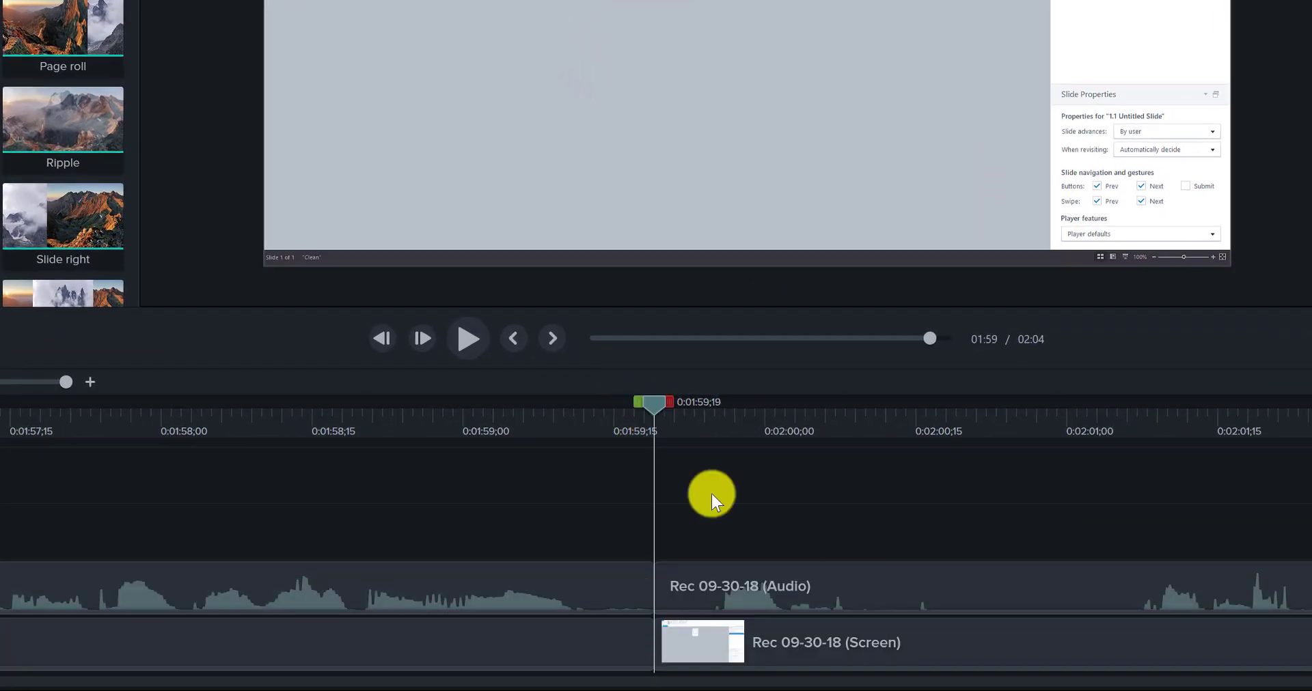
pyautogui.click(694, 605)
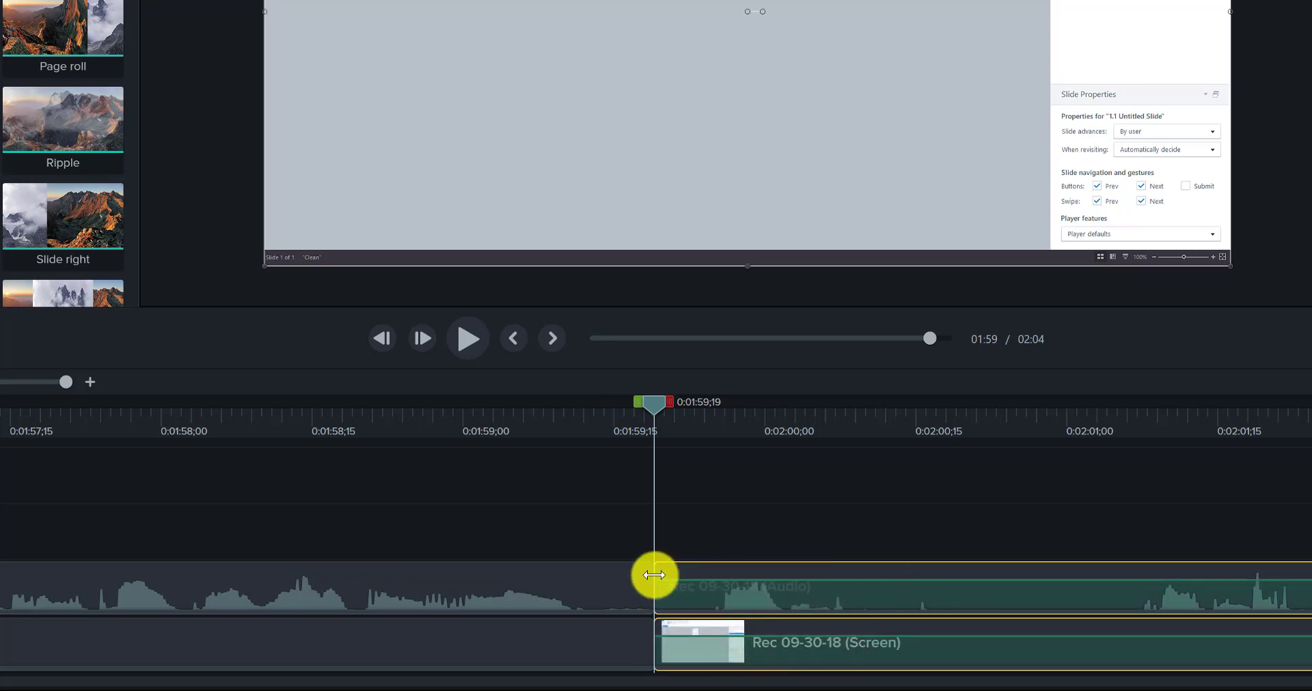
pyautogui.moveTo(656, 576); pyautogui.dragTo(573, 555)
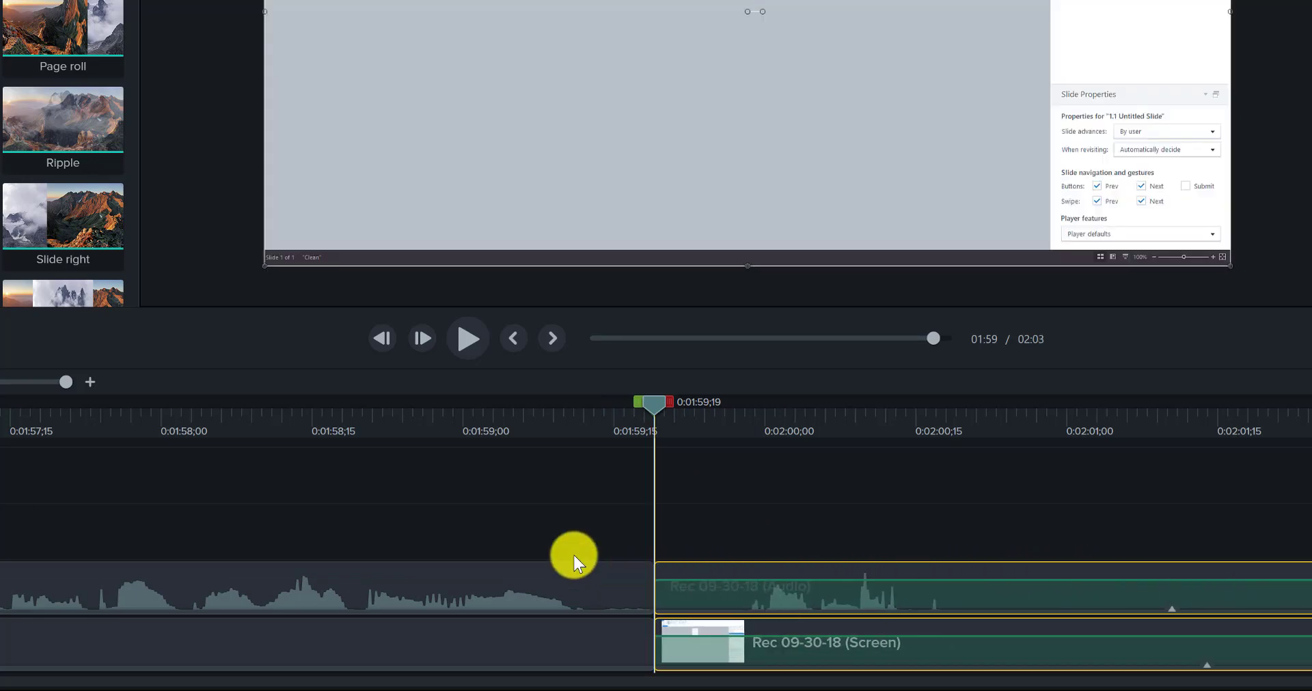
# Step: Preview the cut from 0:01:58;05, then replay the longer passage from 0:01:53;14 to 0:02:00;28
pyautogui.click(214, 418)
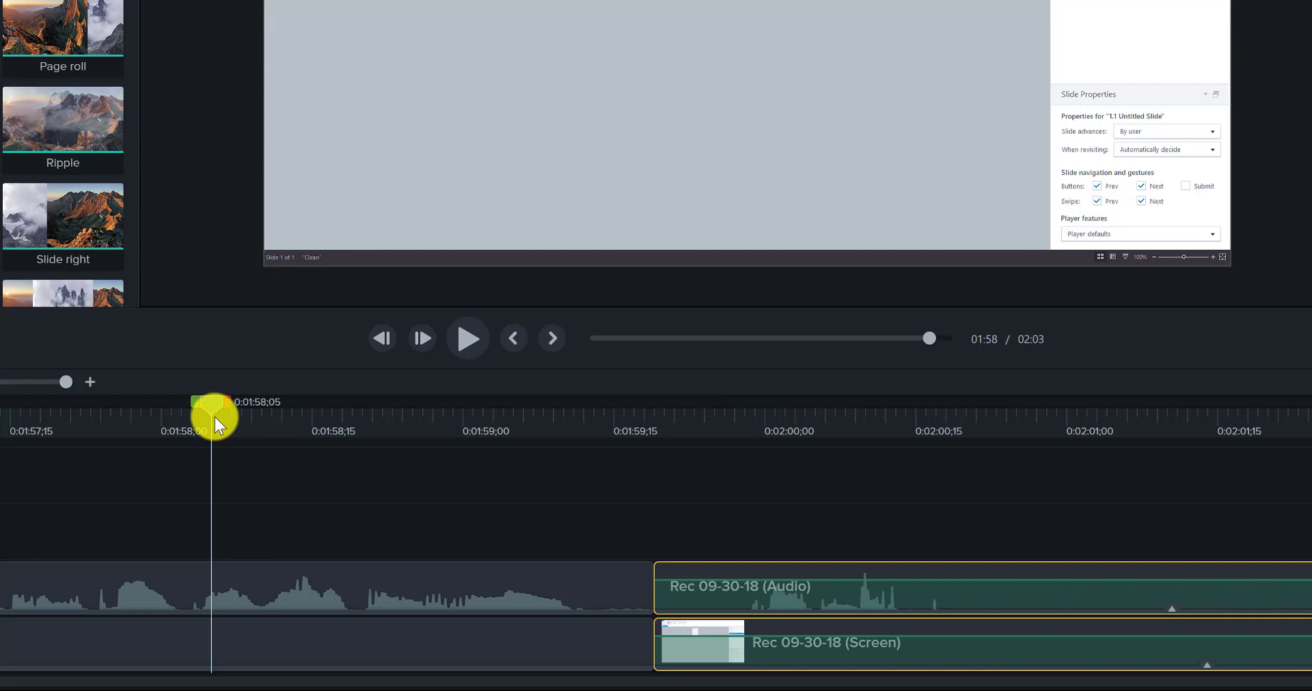
pyautogui.press('space')
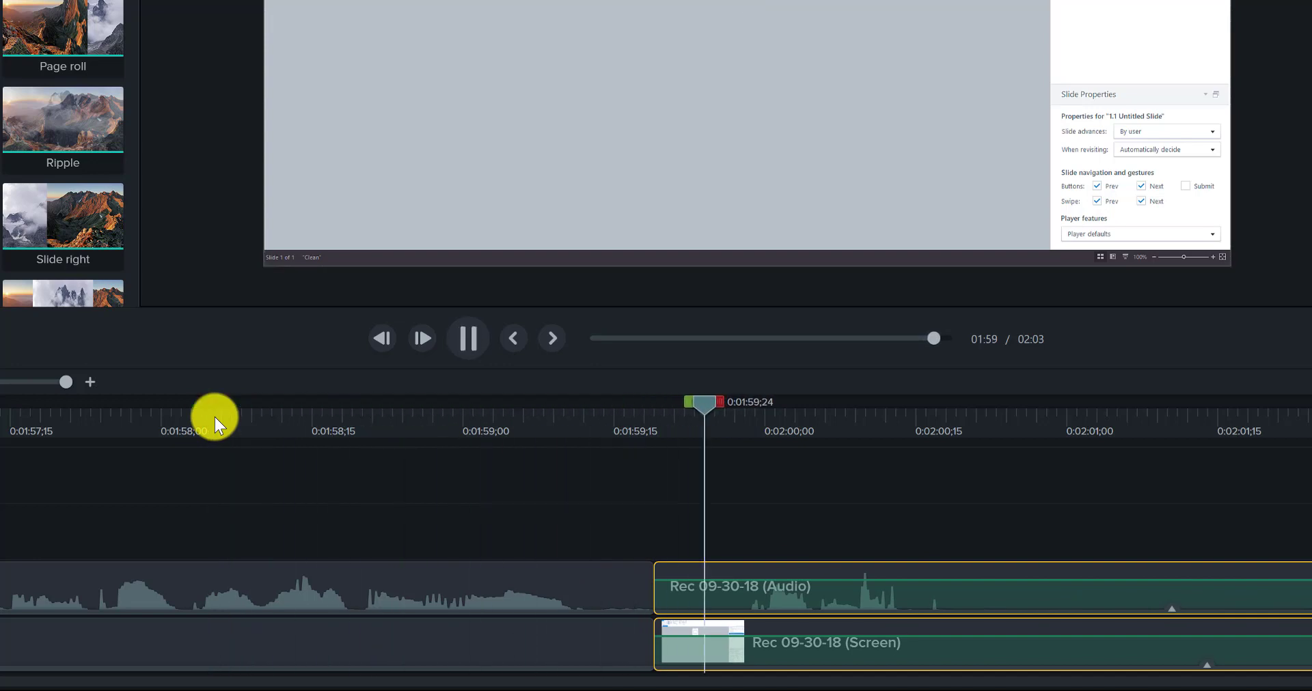
pyautogui.press('space')
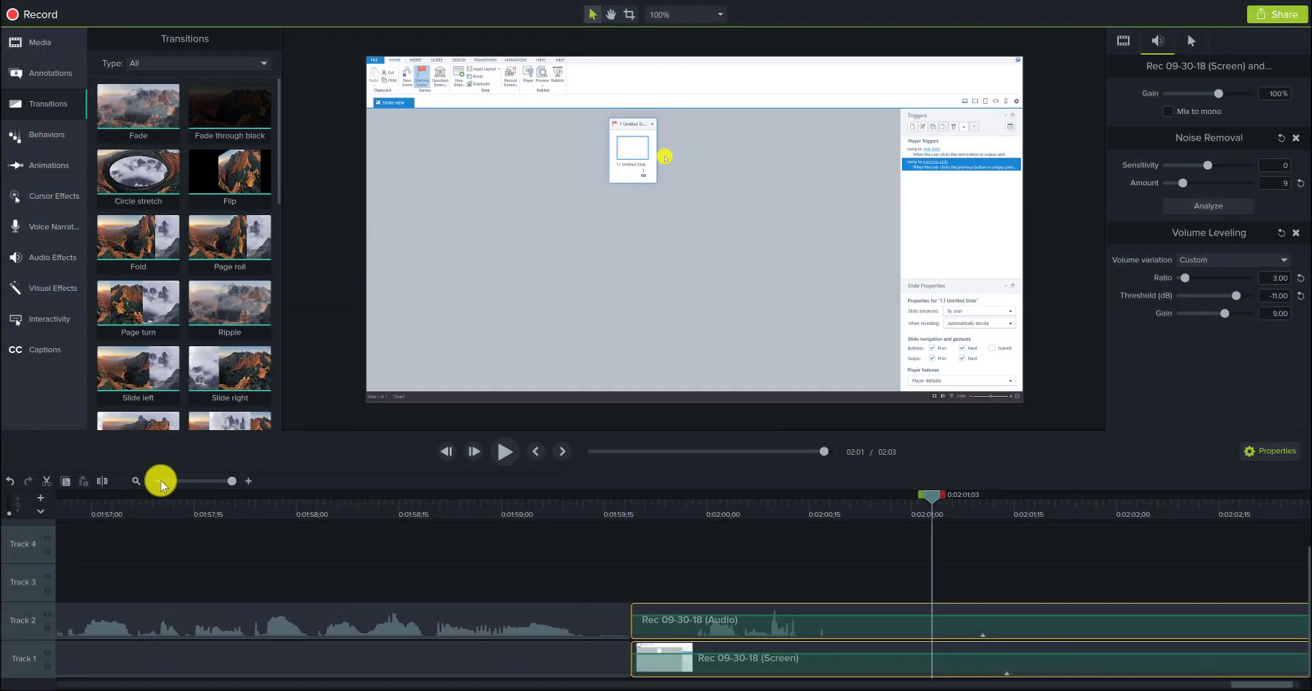
pyautogui.click(162, 481)
pyautogui.click(574, 511)
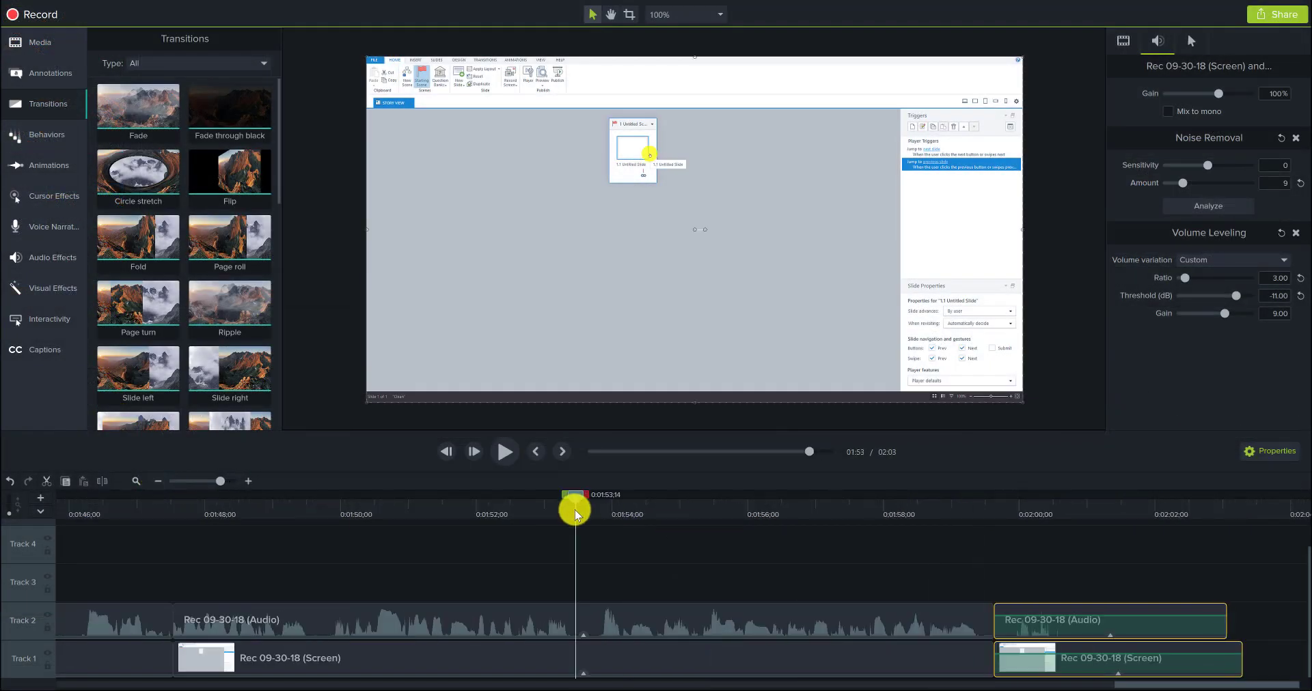
pyautogui.hotkey('ctrl', '2')
pyautogui.press('space')
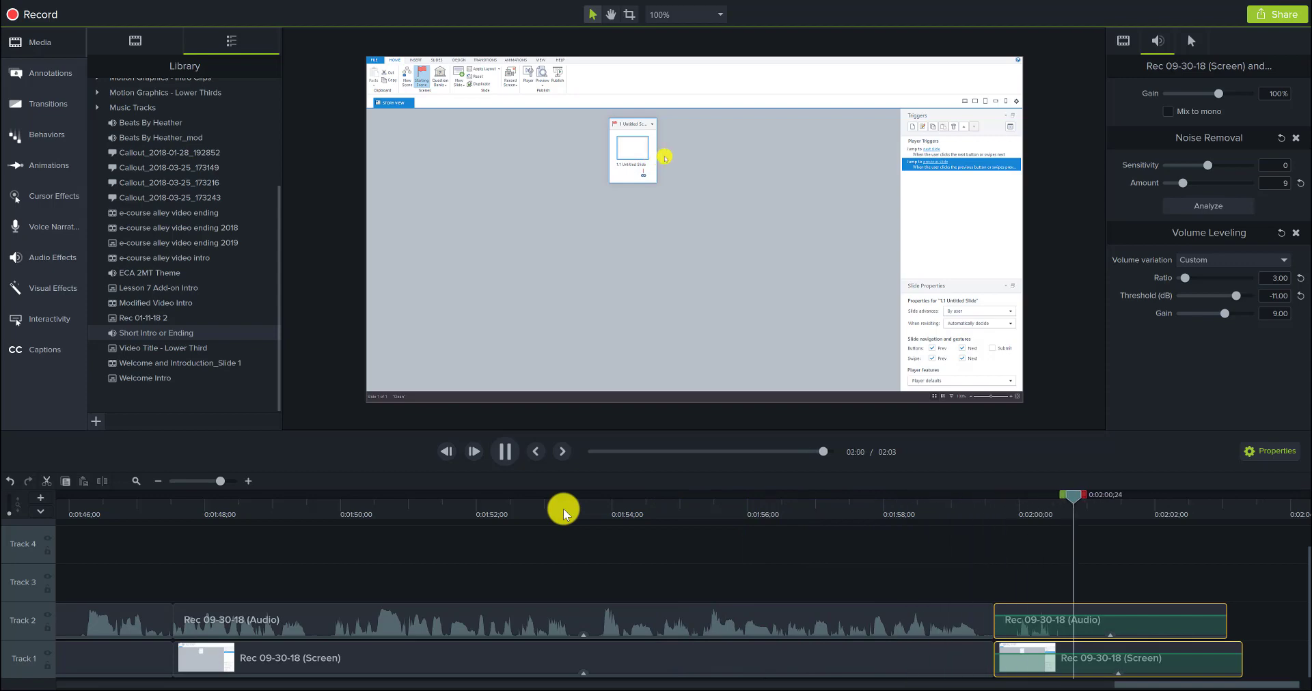
pyautogui.press('space')
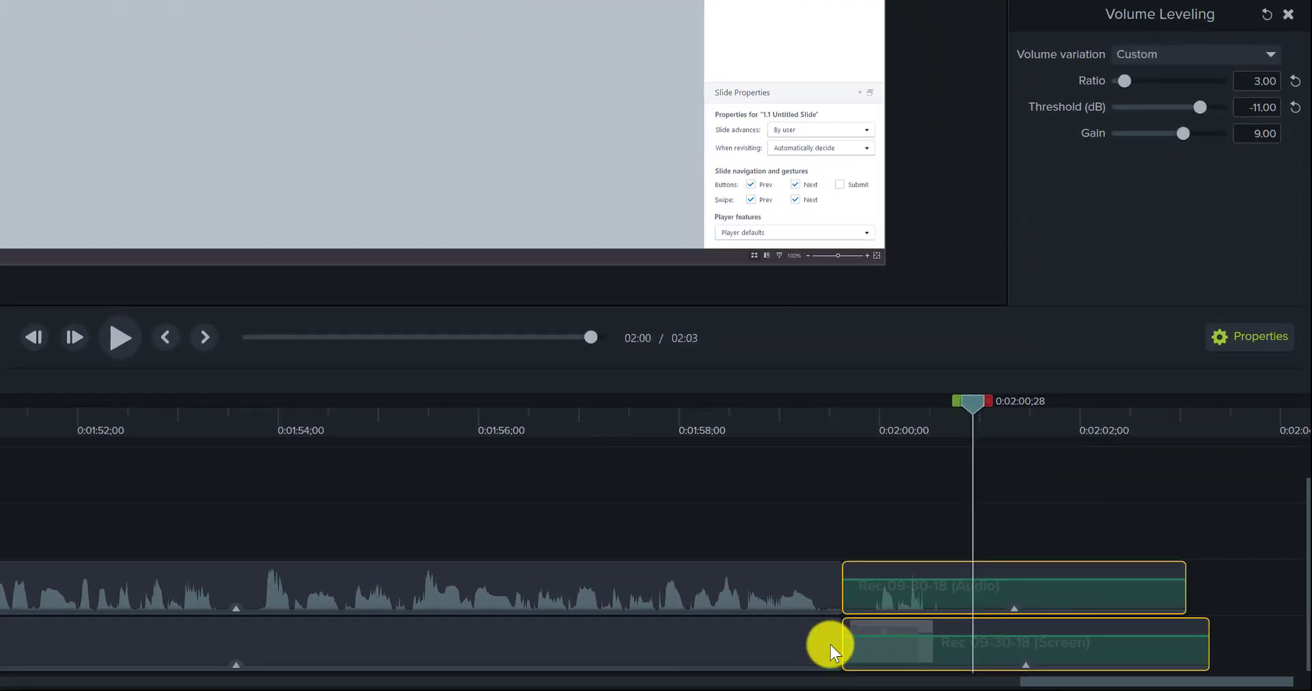
# Step: Ripple-trim about seven more frames off the start of the final audio and screen clips and preview the cut from 0:01:58;04
pyautogui.moveTo(846, 568); pyautogui.dragTo(861, 564)
pyautogui.click(693, 418)
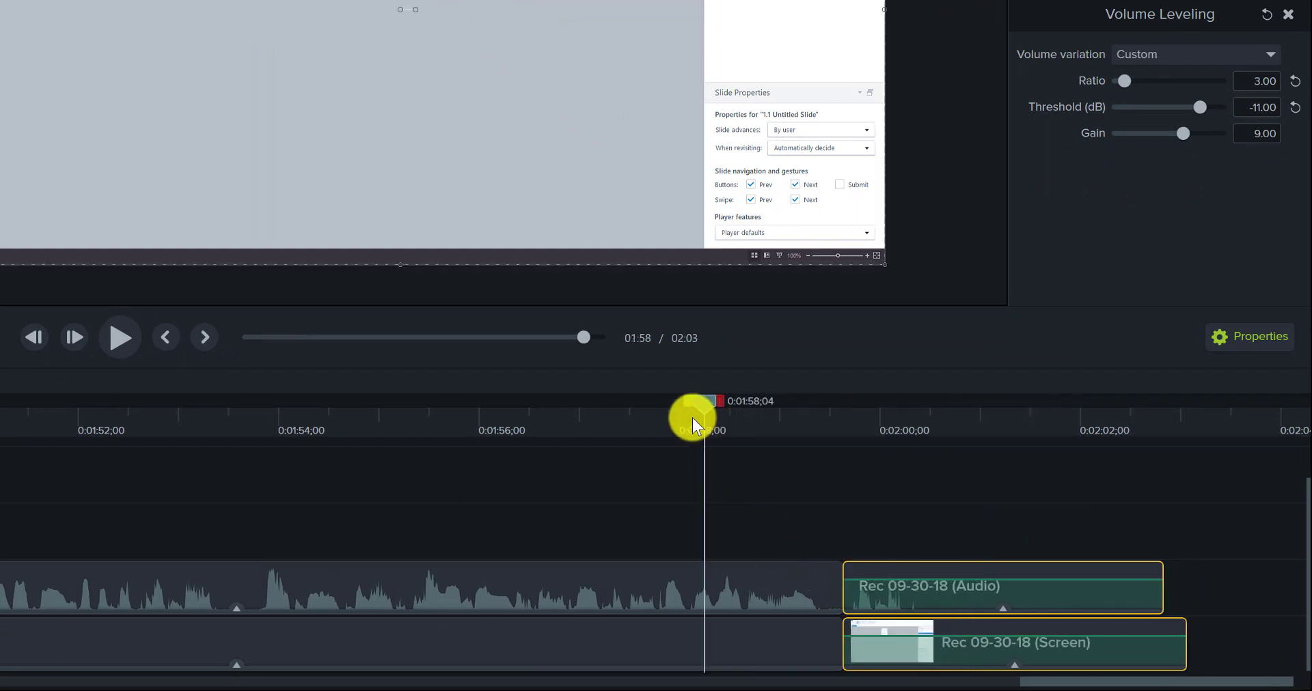
pyautogui.press('space')
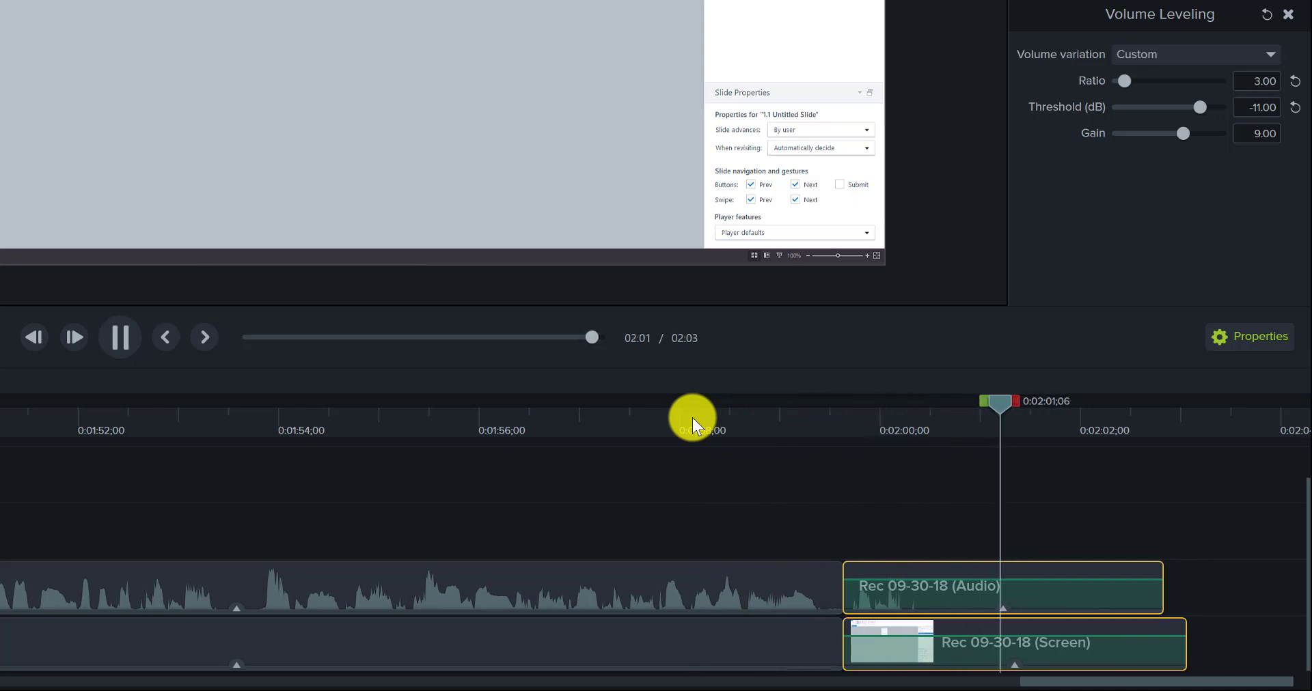
pyautogui.press('space')
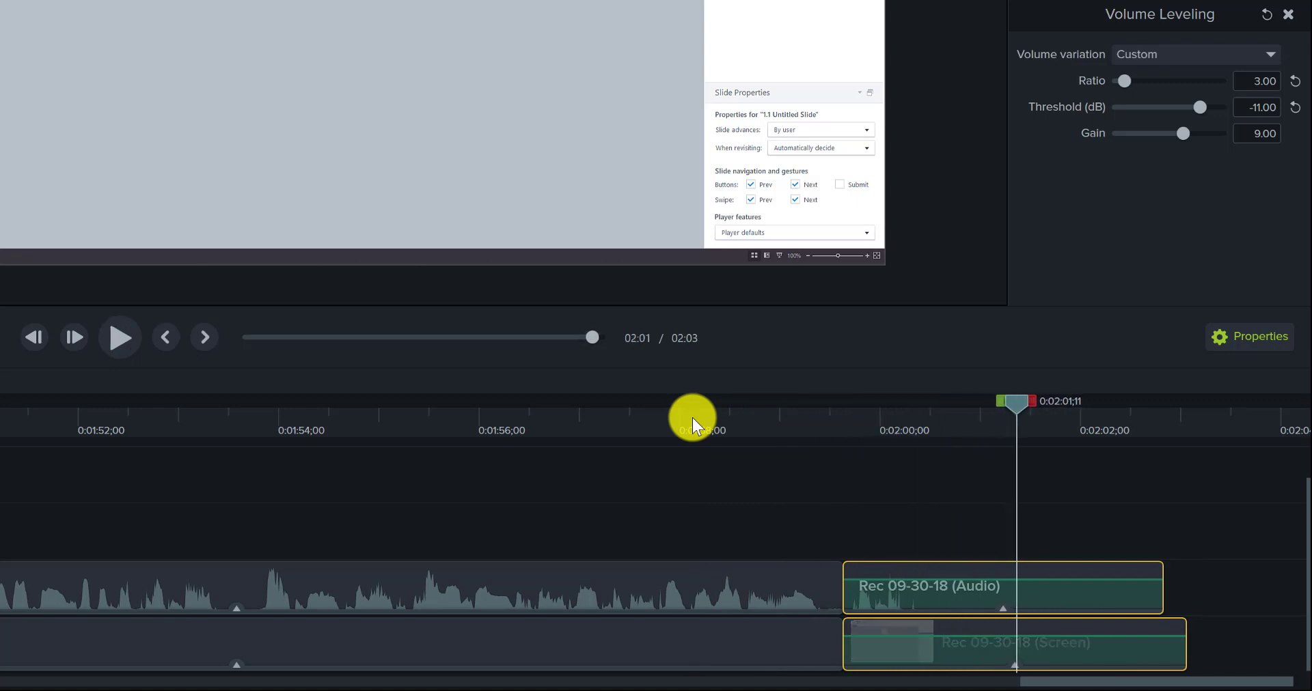
# Step: Shorten the final screen clip to match the audio's end and trim both clips to end at 0:02:00;15
pyautogui.click(1169, 623)
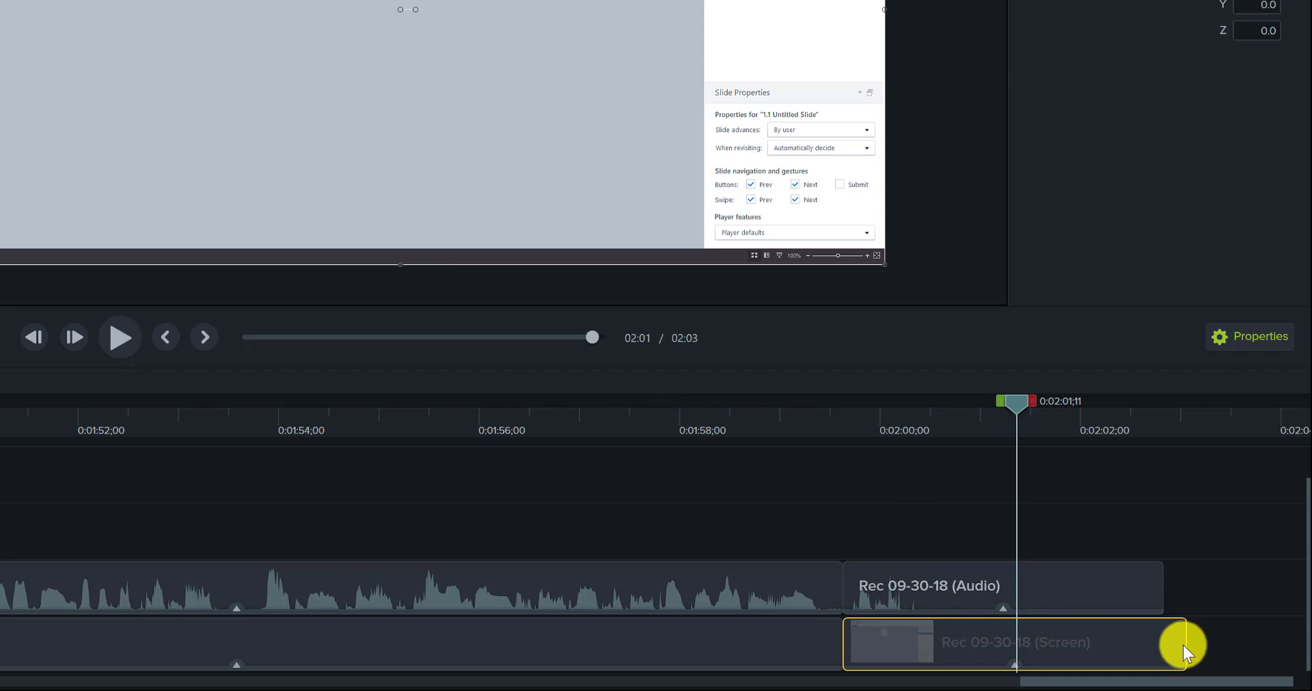
pyautogui.moveTo(1187, 645); pyautogui.dragTo(1163, 644)
pyautogui.keyDown('ctrl'); pyautogui.click(1140, 589); pyautogui.keyUp('ctrl')
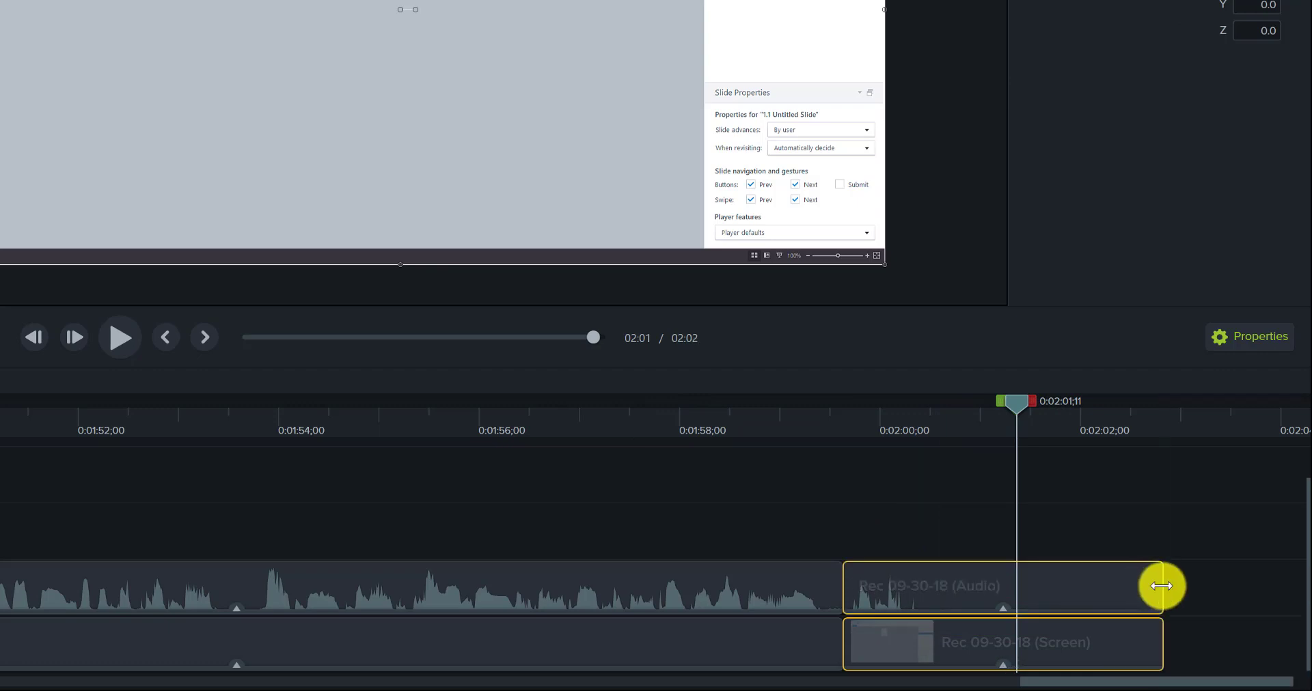
pyautogui.moveTo(1162, 586); pyautogui.dragTo(929, 592)
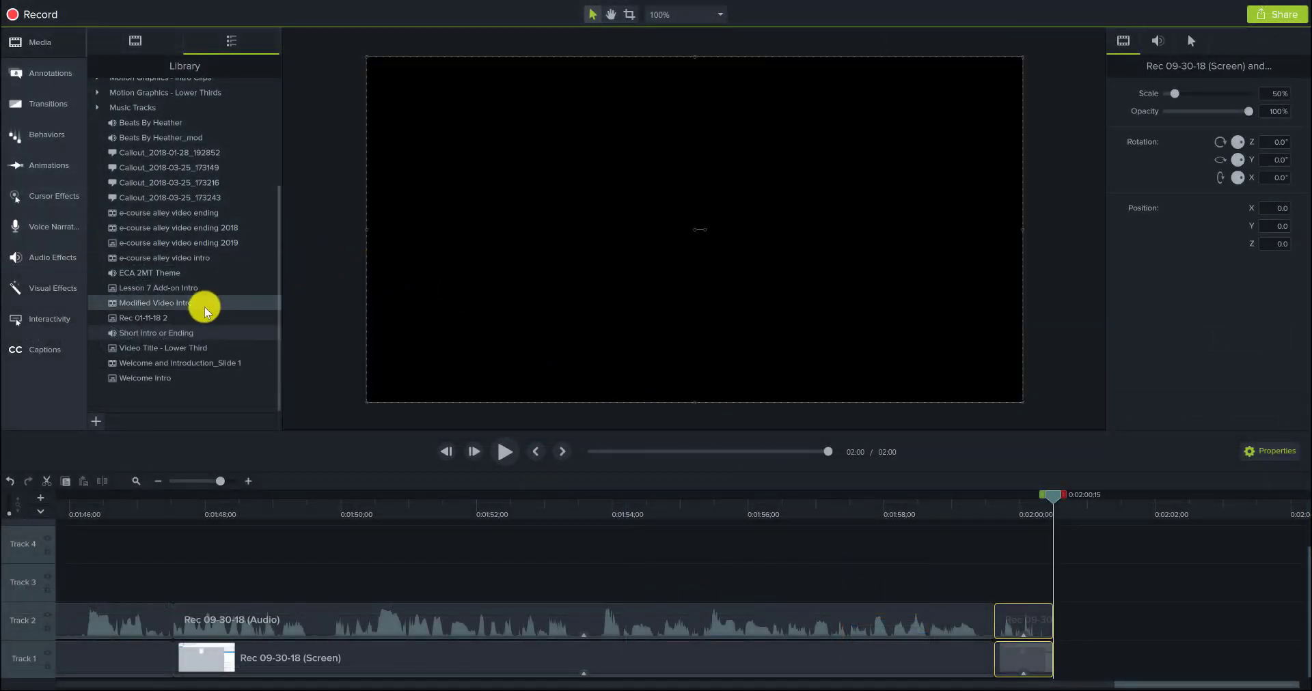
# Step: Add the Short Intro or Ending music on Track 3 at about 0:02:00;04 and apply Fade through black to the final screen clip
pyautogui.moveTo(176, 332); pyautogui.dragTo(1028, 577)
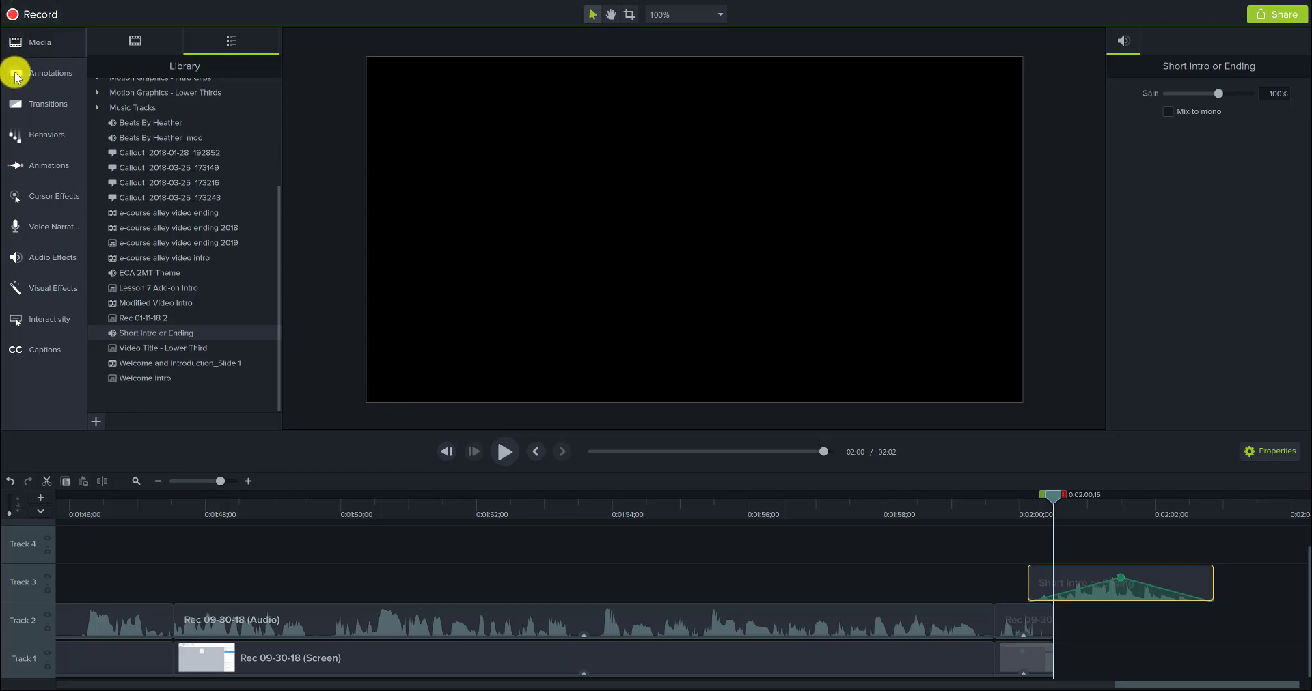
pyautogui.click(48, 107)
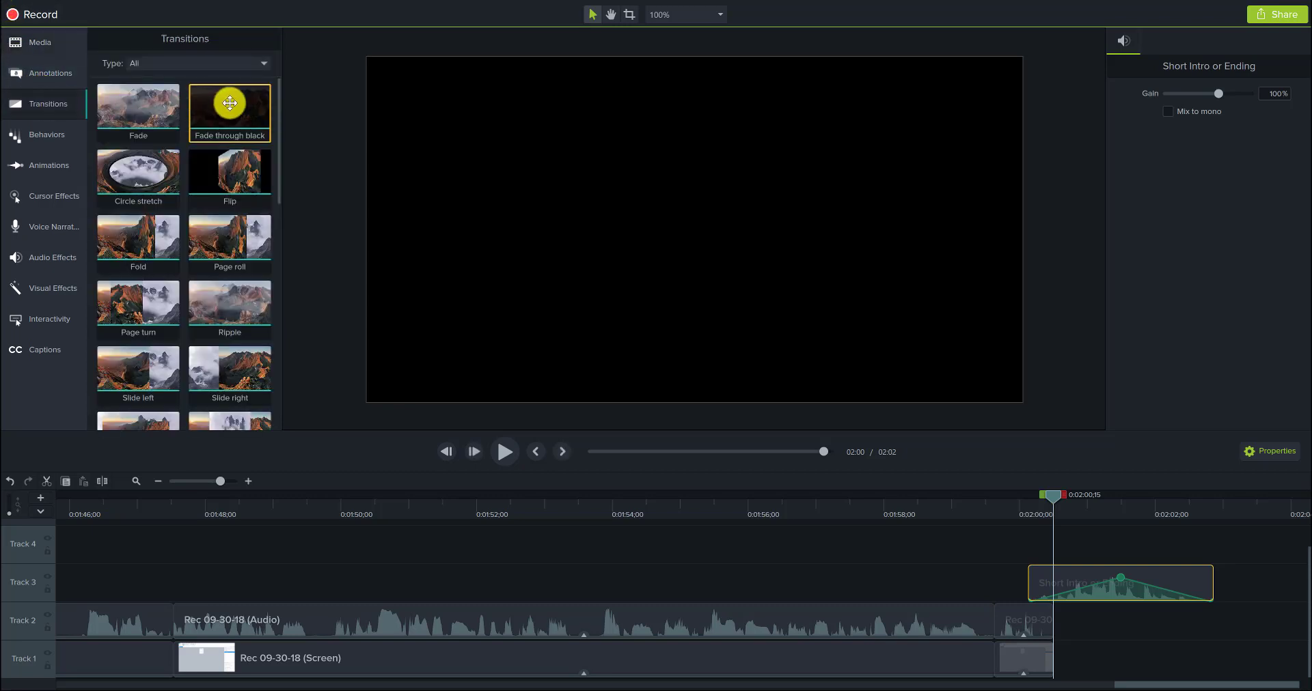
pyautogui.moveTo(222, 103); pyautogui.dragTo(1047, 656)
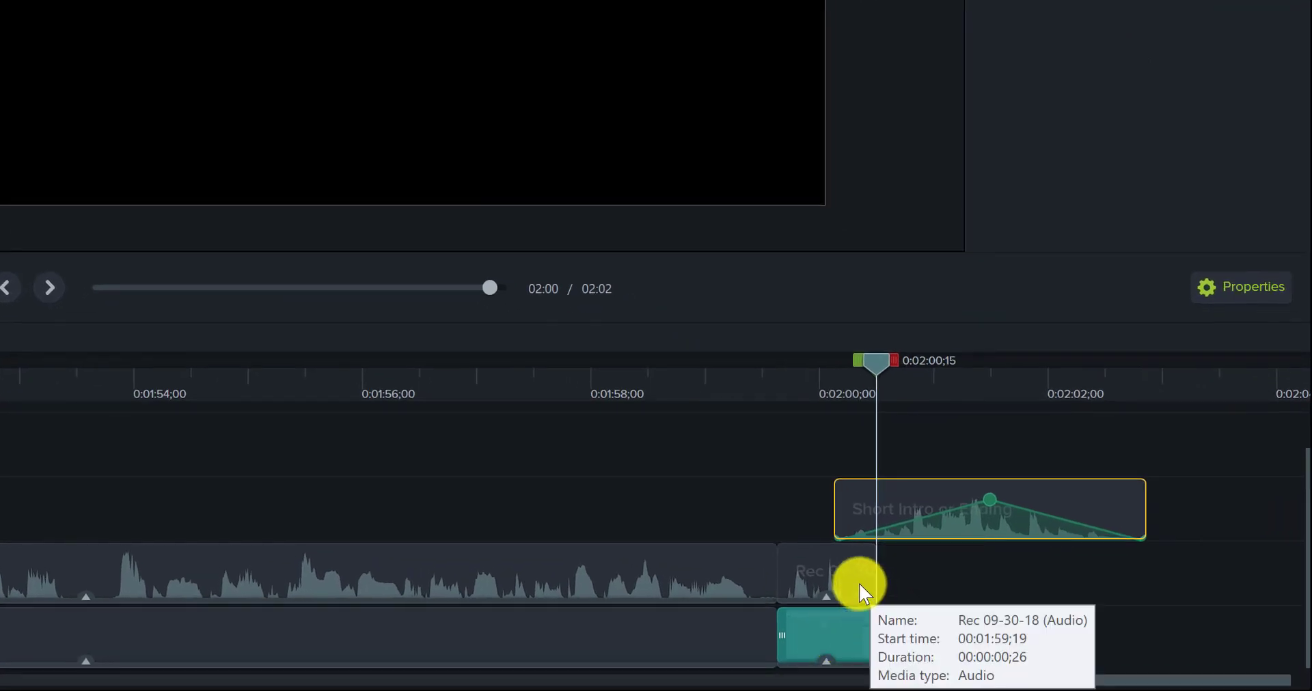
# Step: Reveal the final screen clip's effects and extend the final audio and screen clips to about 0:02:01;10
pyautogui.click(869, 591)
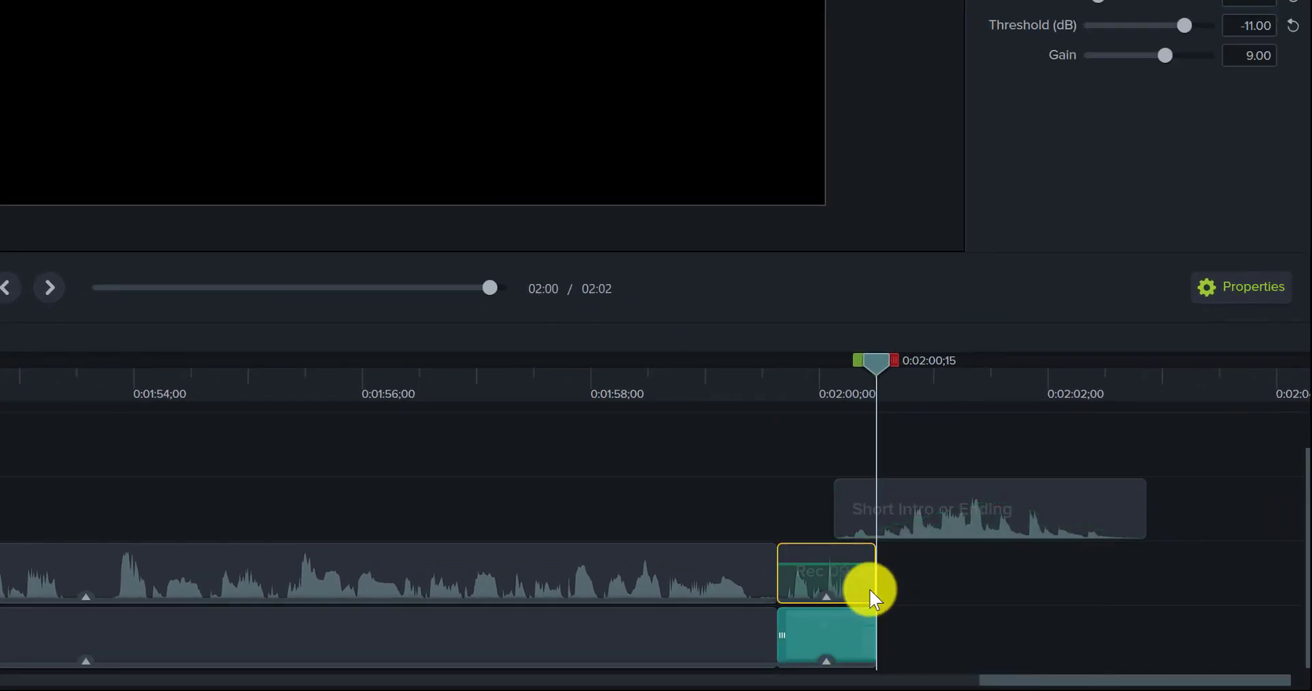
pyautogui.click(861, 664)
pyautogui.moveTo(874, 630); pyautogui.dragTo(970, 646)
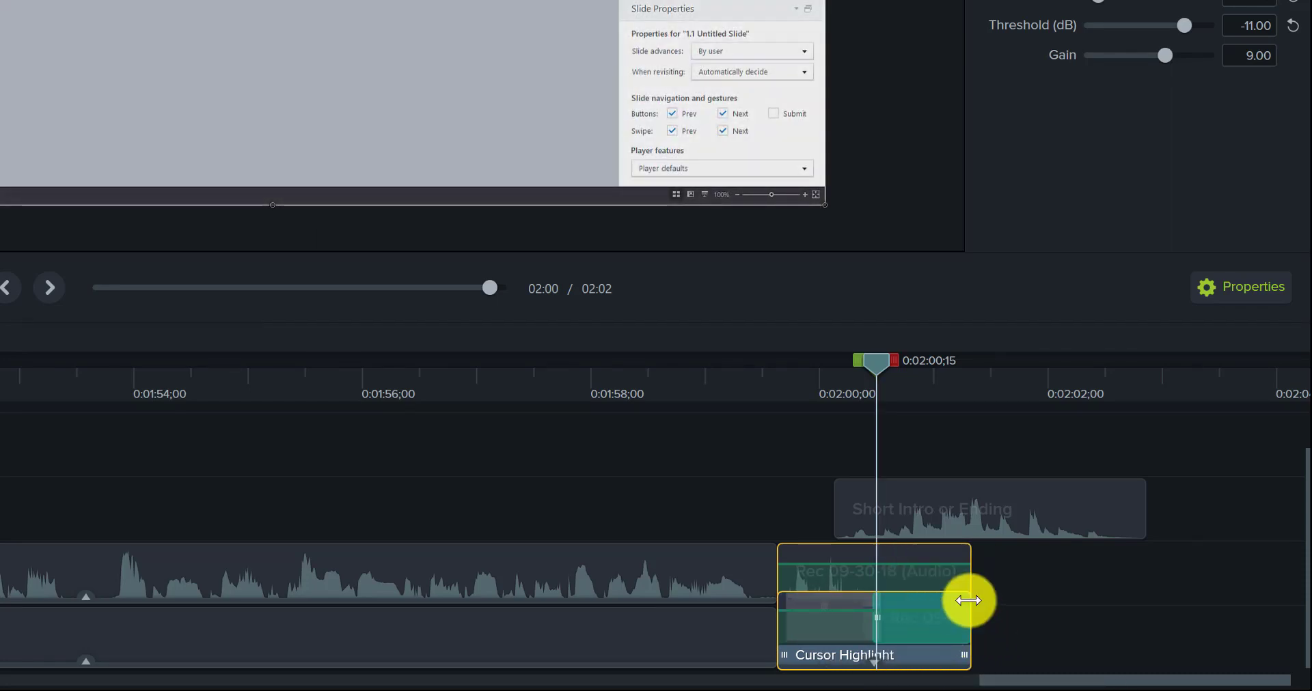
# Step: Move the ending music on Track 3 to start at 0:02:00;15 and preview the ending from 0:01:57;29
pyautogui.moveTo(916, 489); pyautogui.dragTo(954, 490)
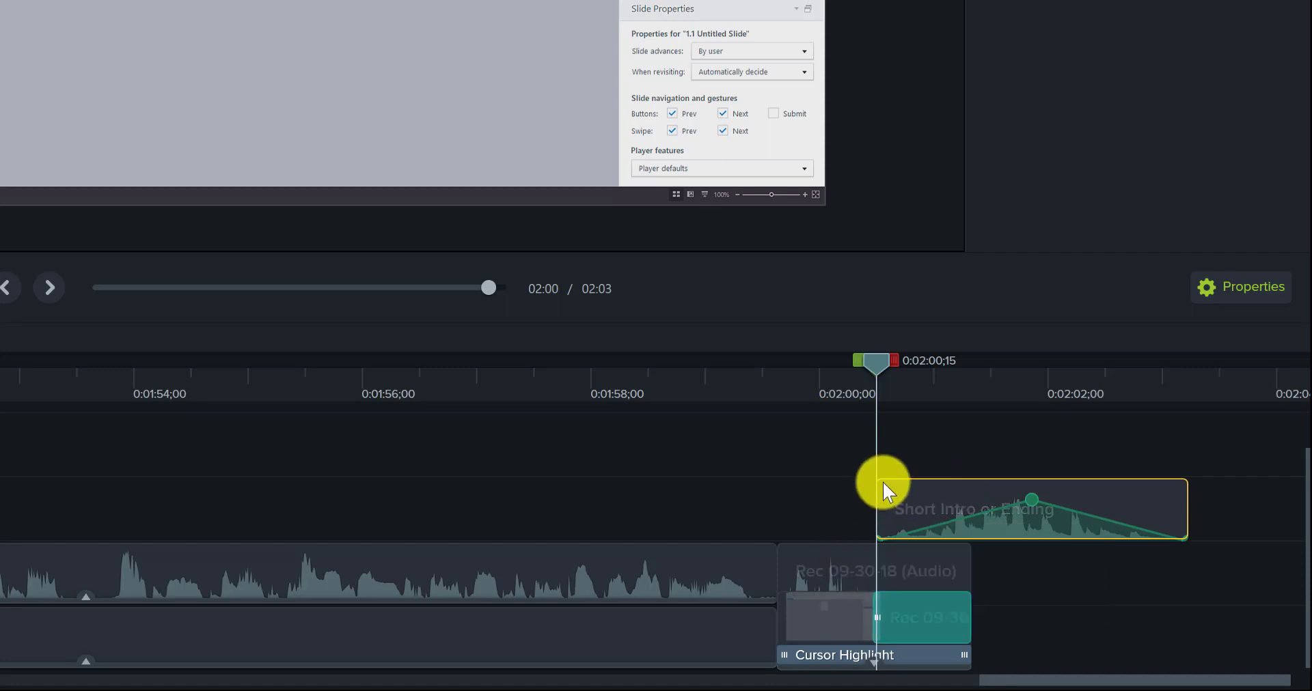
pyautogui.click(586, 400)
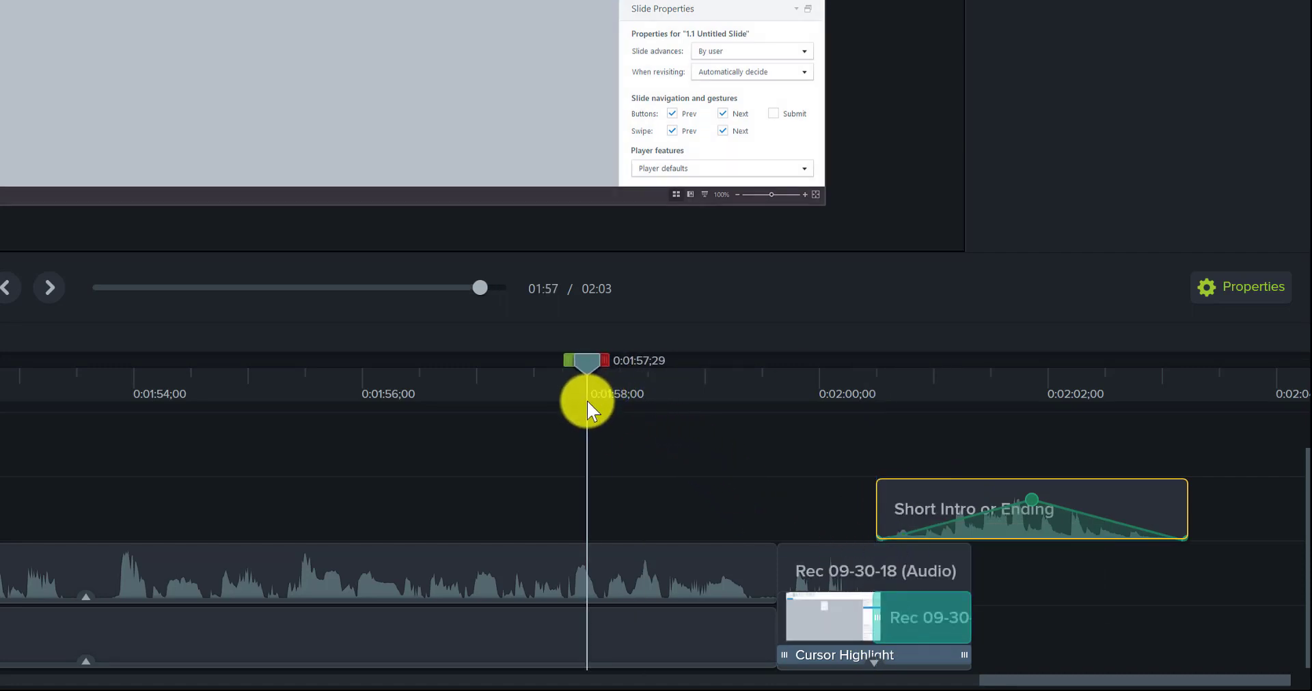
pyautogui.press('space')
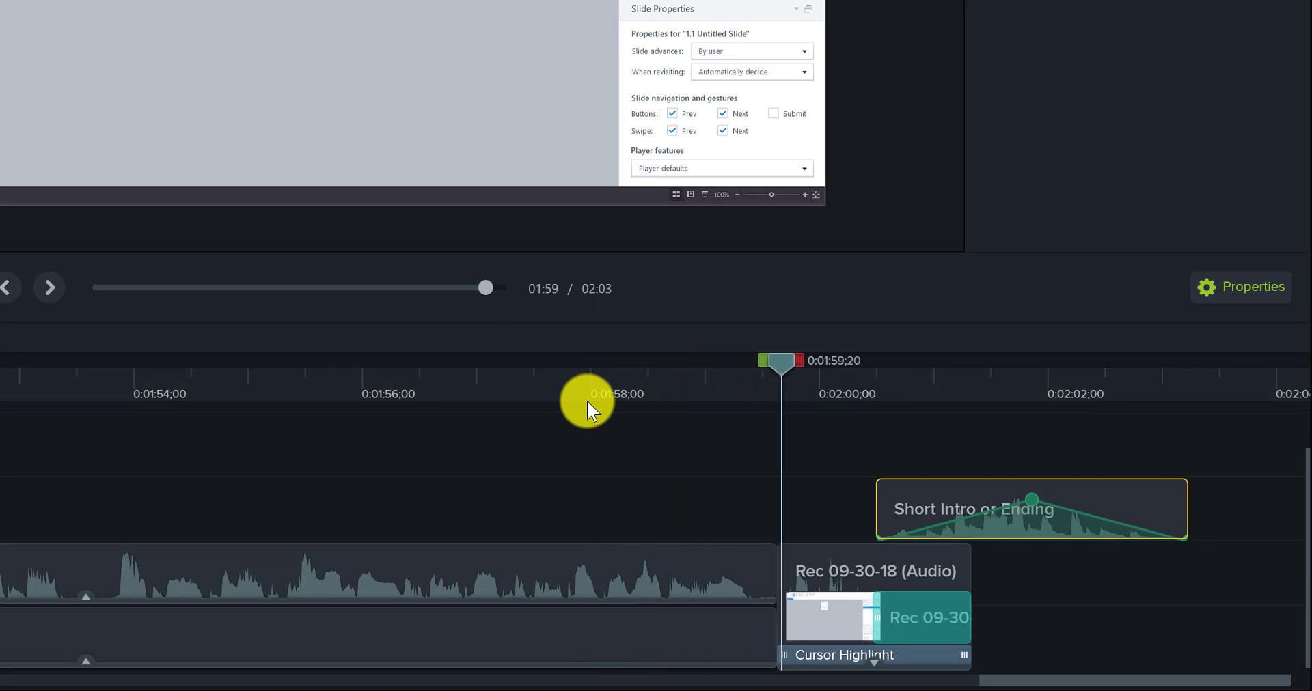